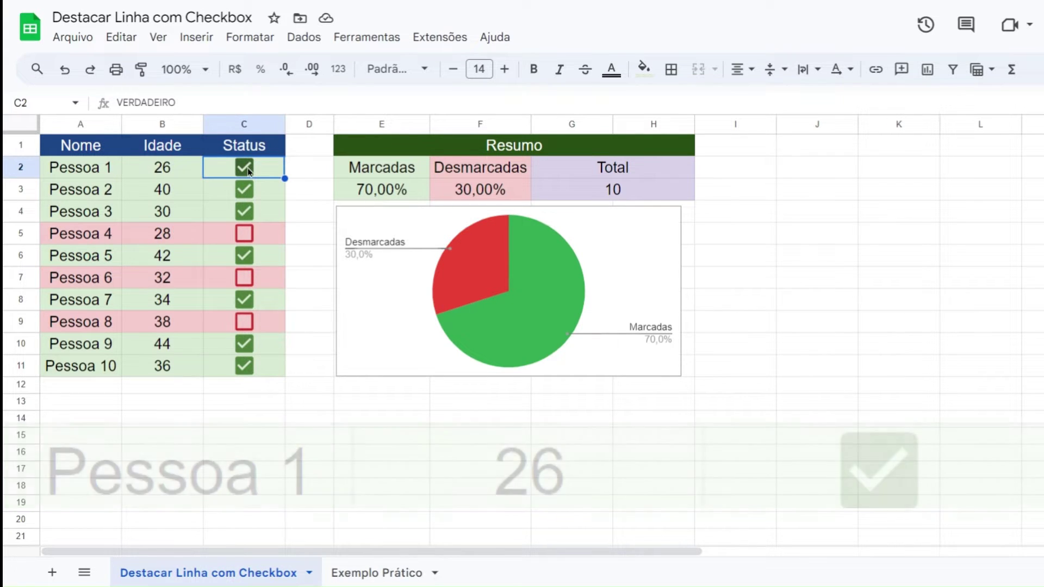
Step: Toggle the Status checkboxes of Pessoa 1 and Pessoa 2 off and back on to test the row highlighting and summary
{"action": "left_click", "coordinate": [247, 167]}
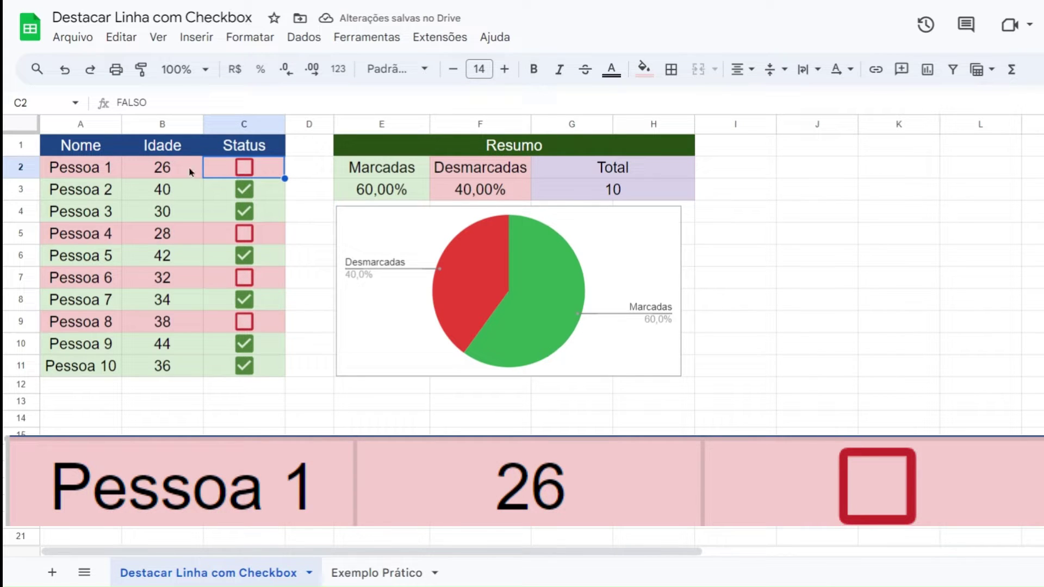
{"action": "left_click", "coordinate": [245, 167]}
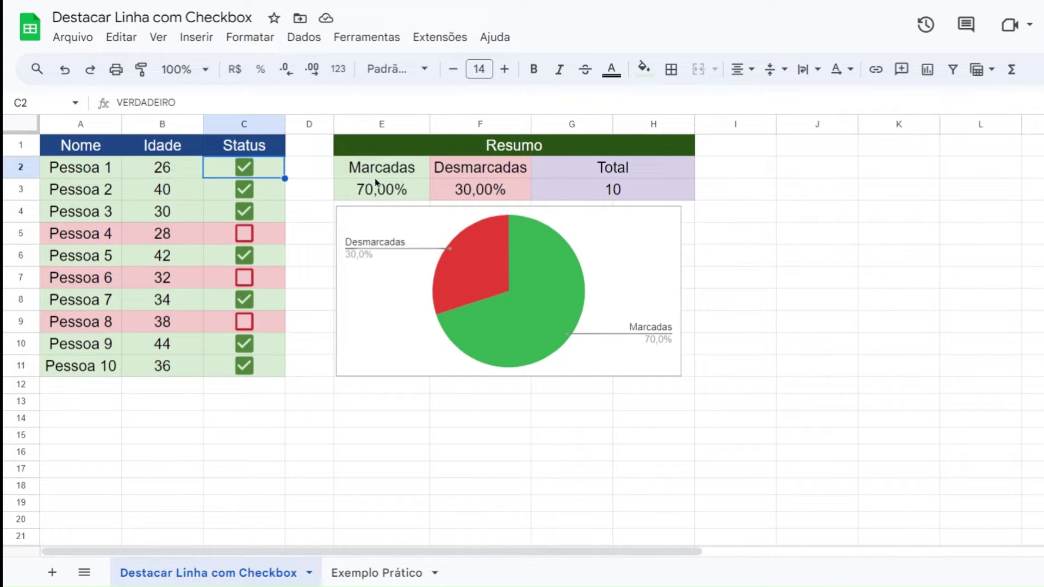
{"action": "left_click", "coordinate": [244, 167]}
{"action": "left_click", "coordinate": [243, 192]}
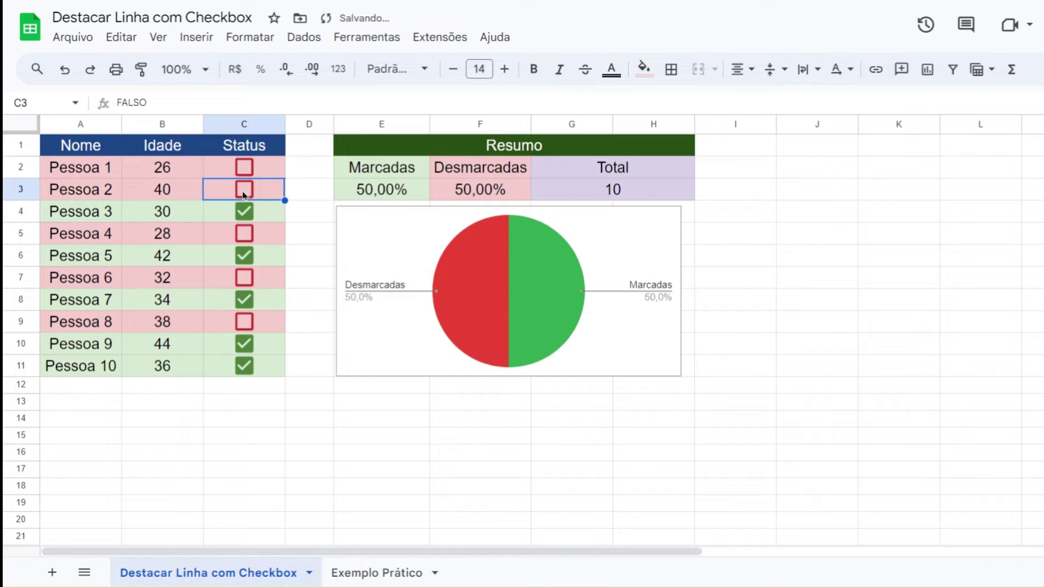
{"action": "left_click", "coordinate": [243, 192]}
{"action": "left_click", "coordinate": [244, 167]}
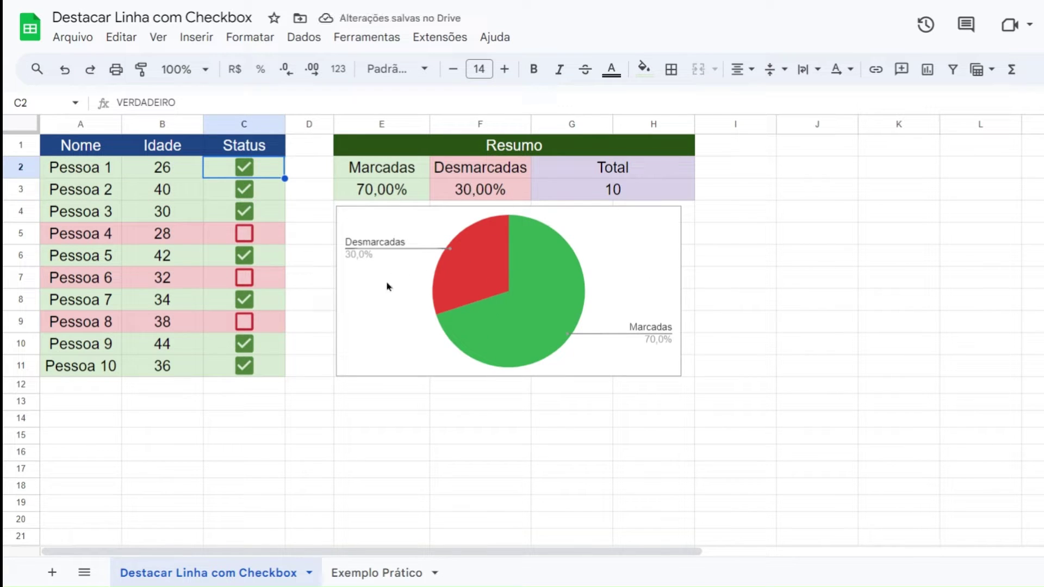
Step: Untick the Status checkboxes of Pessoa 1, 2, 3 and 5, and tick all four again
{"action": "left_click", "coordinate": [244, 168]}
{"action": "left_click", "coordinate": [244, 190]}
{"action": "left_click", "coordinate": [245, 212]}
{"action": "left_click", "coordinate": [245, 256]}
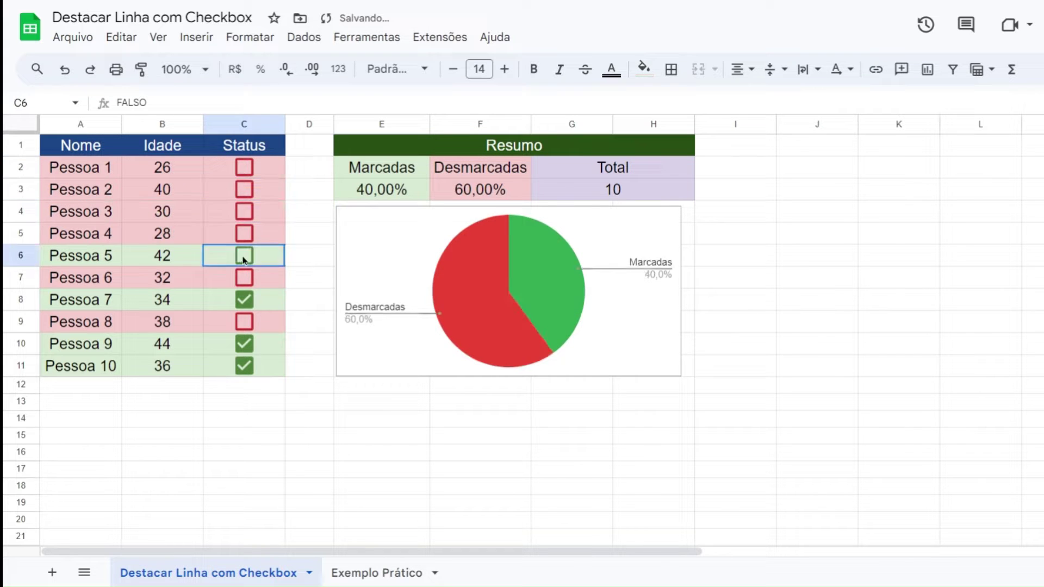
{"action": "left_click", "coordinate": [244, 256]}
{"action": "left_click", "coordinate": [244, 212]}
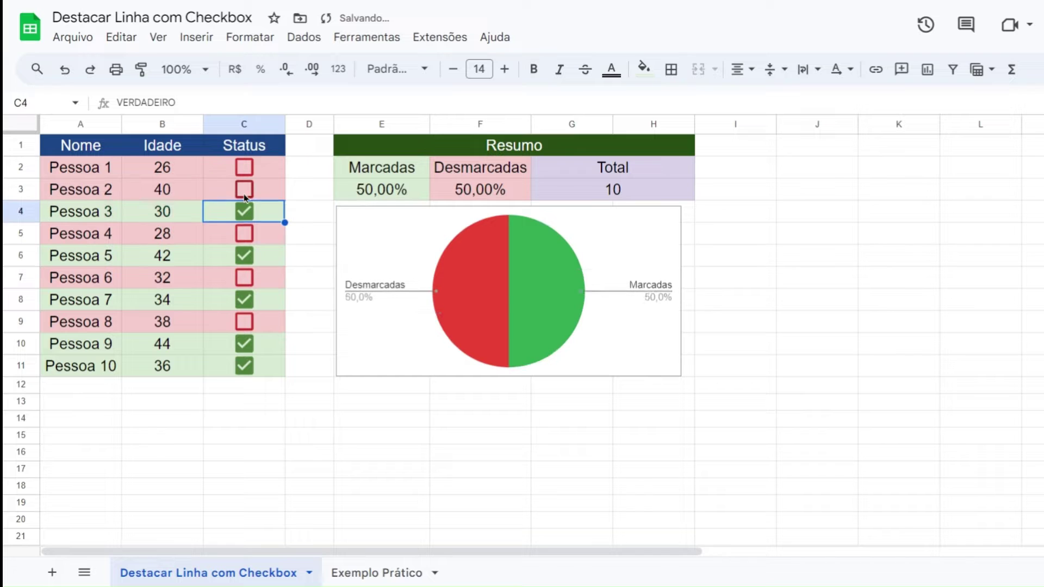
{"action": "left_click", "coordinate": [244, 190]}
{"action": "left_click", "coordinate": [244, 167]}
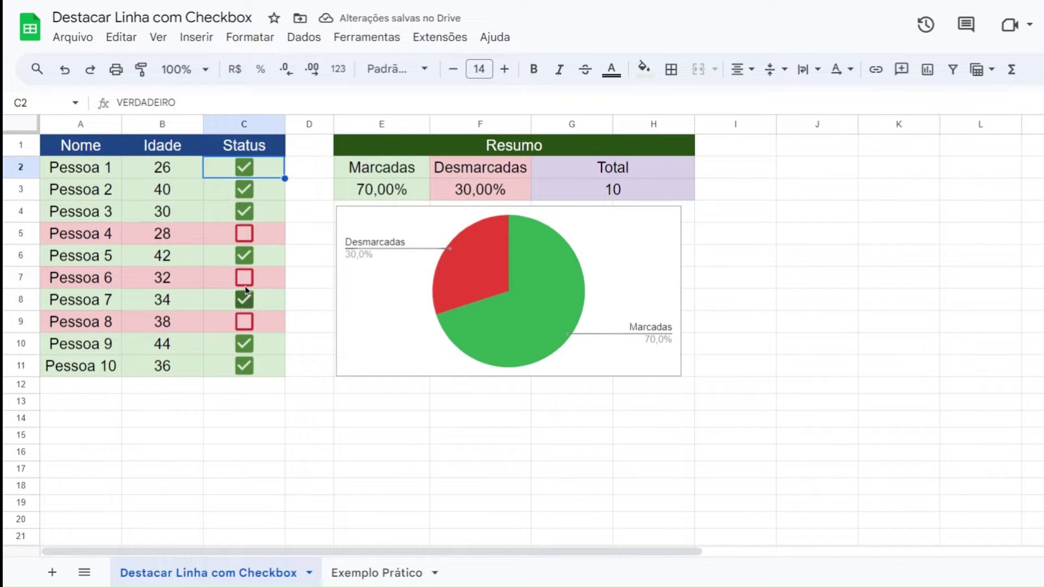
{"action": "left_click", "coordinate": [315, 176]}
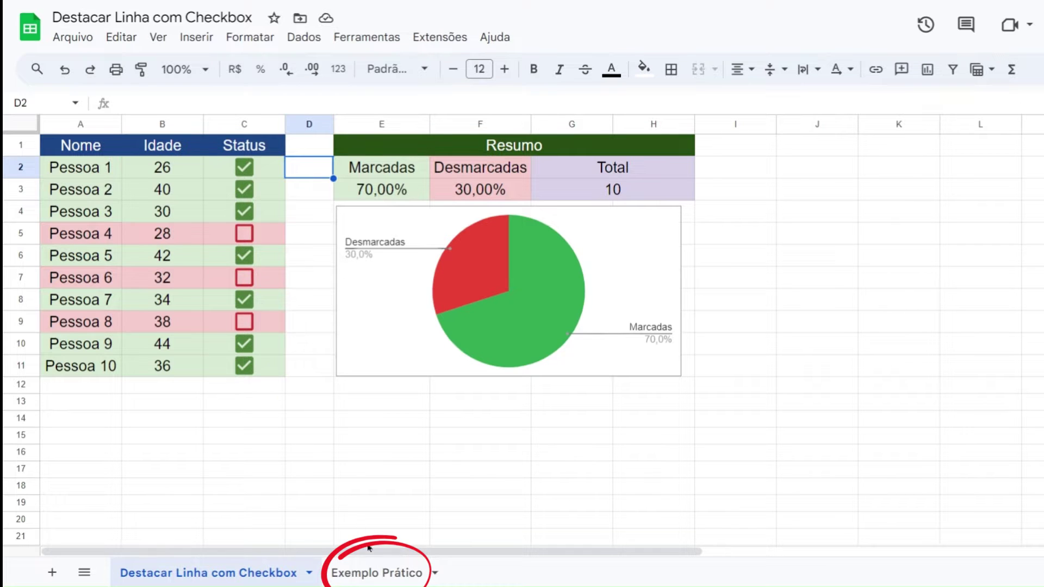
Step: Switch to the Exemplo Prático sheet and select its Nome, Idade and Status table, ending on cell C2
{"action": "left_click", "coordinate": [367, 571]}
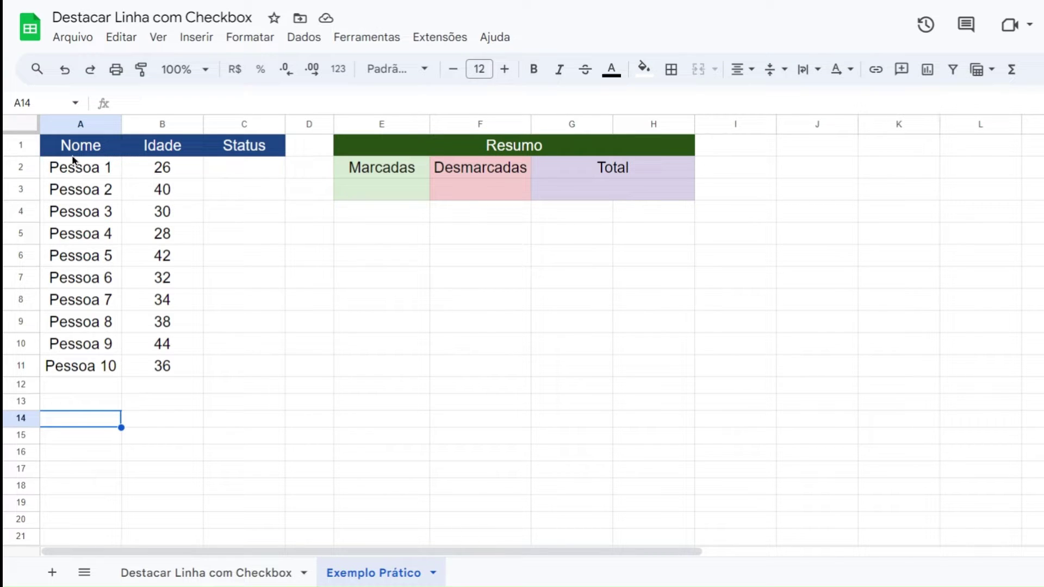
{"action": "left_click_drag", "start_coordinate": [76, 153], "coordinate": [233, 370]}
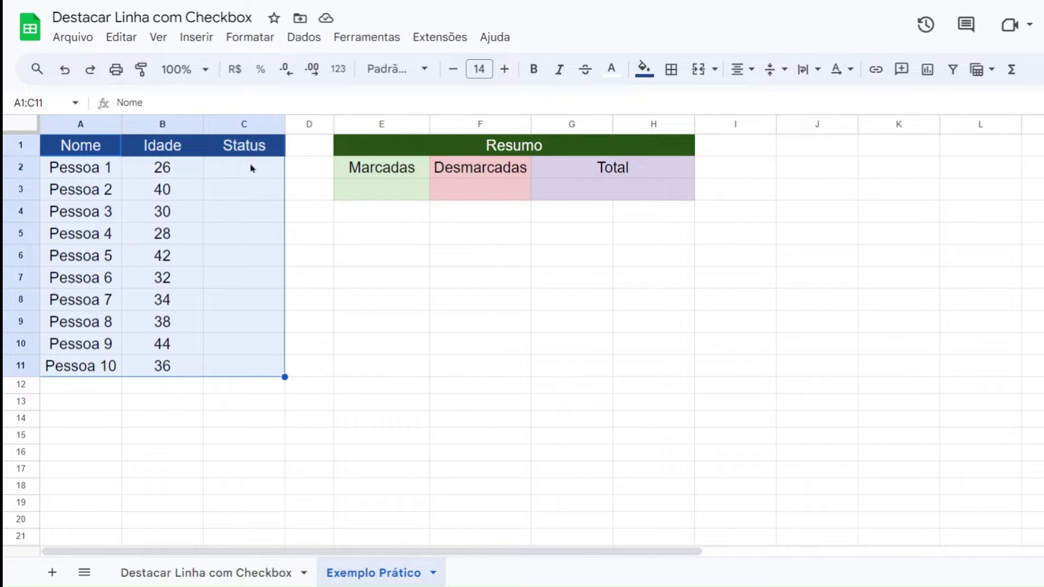
{"action": "left_click", "coordinate": [256, 201]}
{"action": "left_click", "coordinate": [253, 170]}
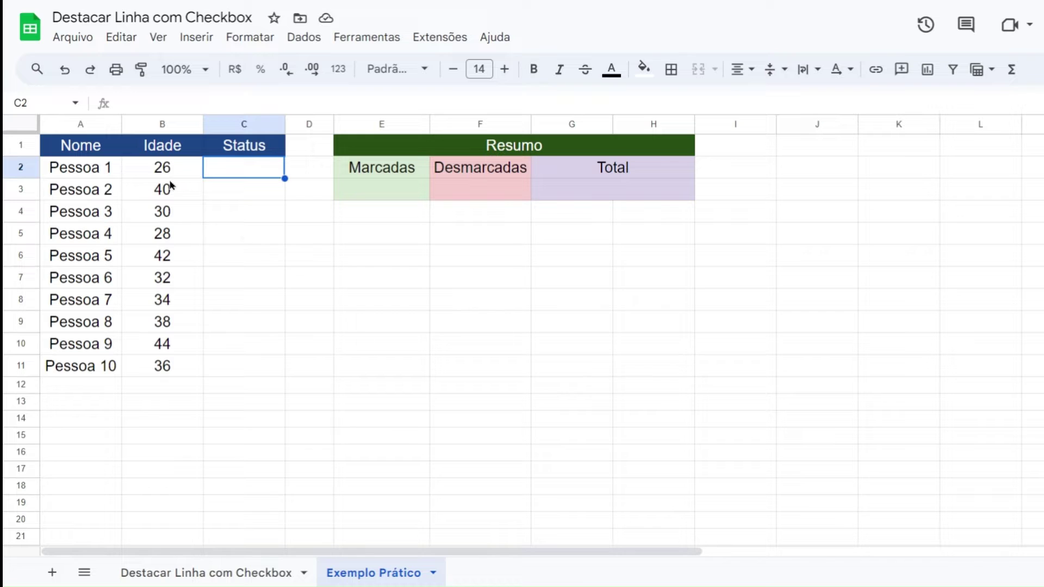
{"action": "left_click_drag", "start_coordinate": [108, 168], "coordinate": [217, 163]}
{"action": "left_click", "coordinate": [115, 196]}
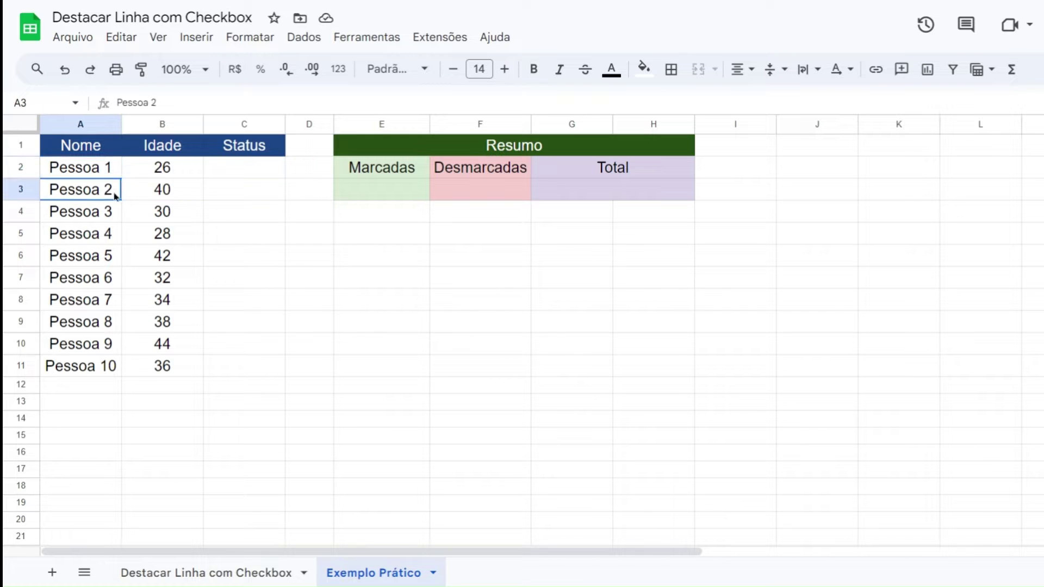
{"action": "left_click_drag", "start_coordinate": [115, 196], "coordinate": [208, 193]}
{"action": "left_click_drag", "start_coordinate": [105, 214], "coordinate": [239, 214]}
{"action": "left_click", "coordinate": [104, 239]}
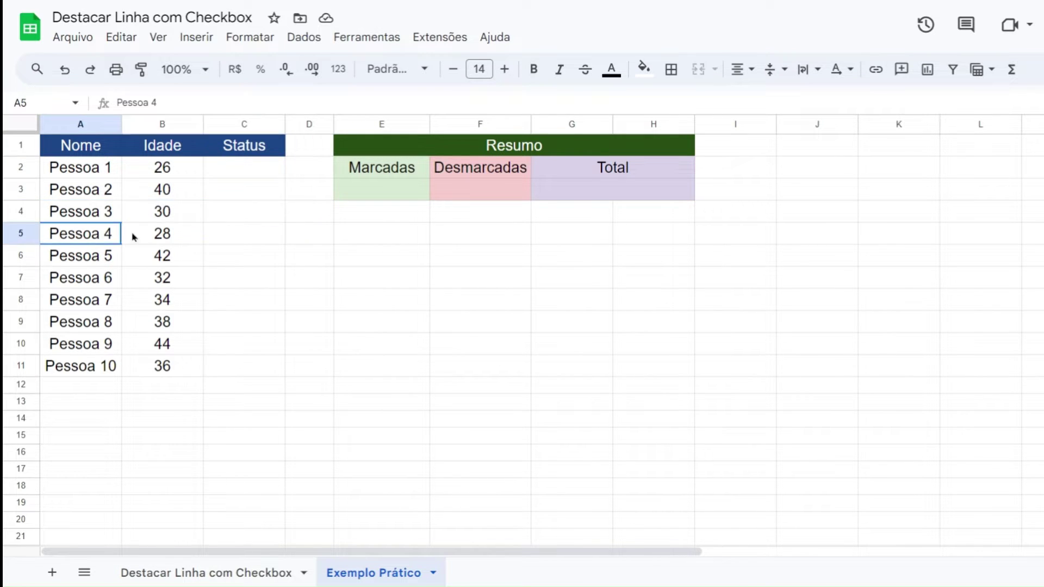
{"action": "left_click_drag", "start_coordinate": [133, 236], "coordinate": [242, 237]}
{"action": "left_click", "coordinate": [256, 417]}
{"action": "left_click", "coordinate": [147, 405]}
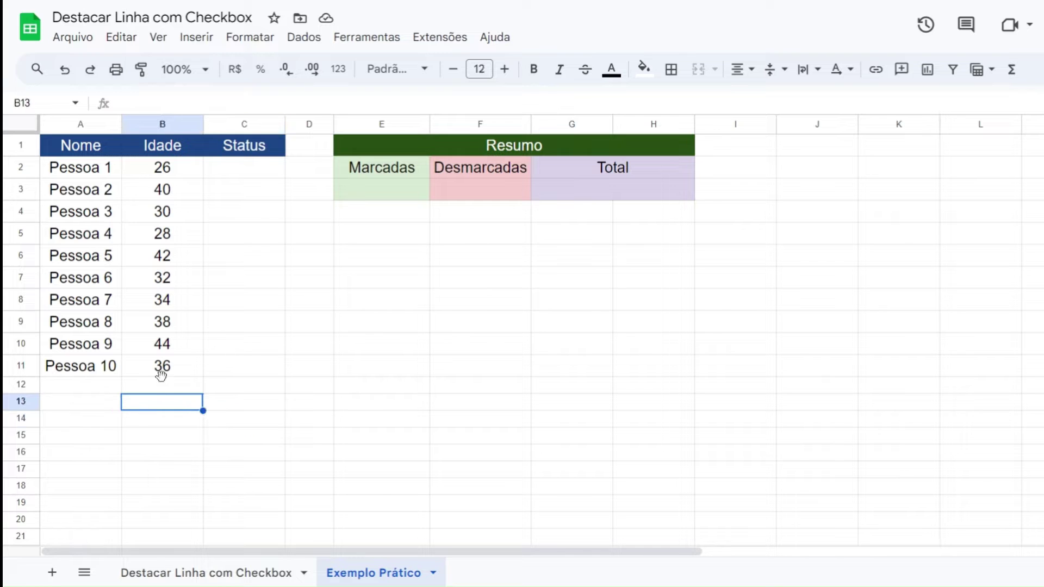
Step: Insert checkboxes into the Status cells C2:C11
{"action": "left_click_drag", "start_coordinate": [250, 173], "coordinate": [247, 373]}
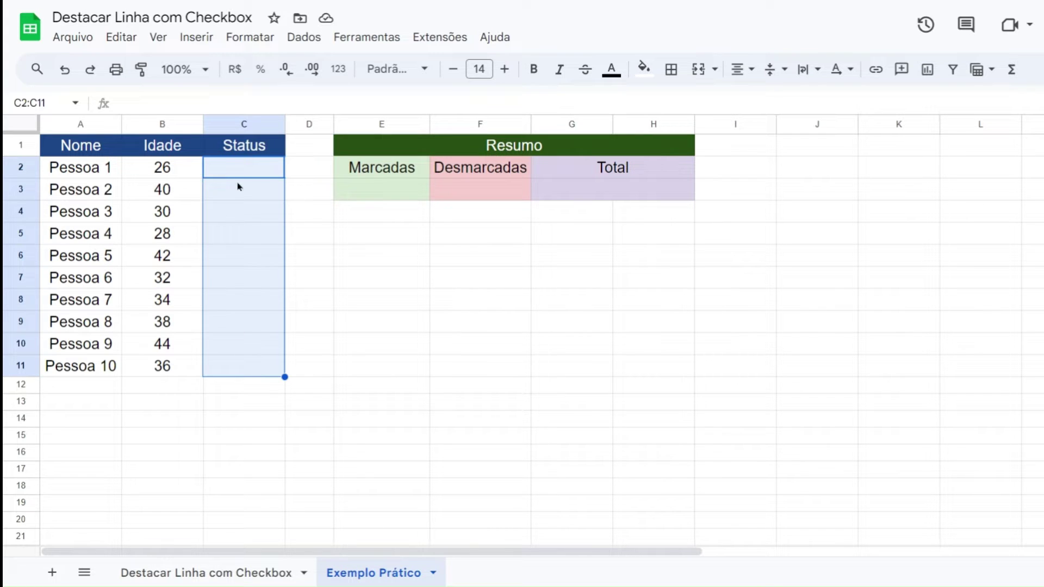
{"action": "left_click", "coordinate": [196, 39]}
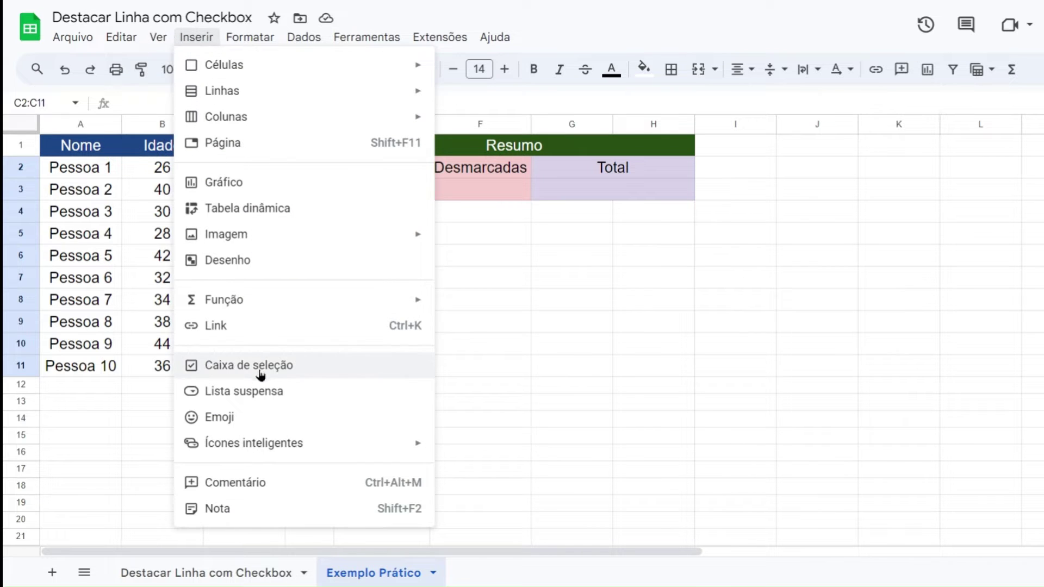
{"action": "left_click", "coordinate": [298, 368]}
{"action": "left_click", "coordinate": [290, 176]}
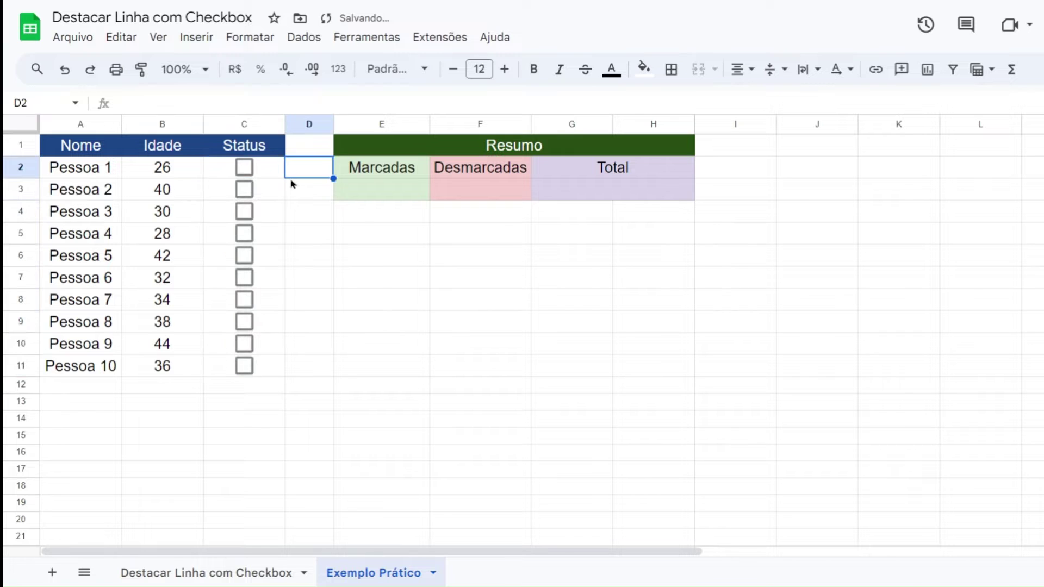
Step: Try out the new checkboxes by ticking Pessoa 1, Pessoa 2 and Pessoa 3, and untick them again
{"action": "left_click", "coordinate": [244, 168]}
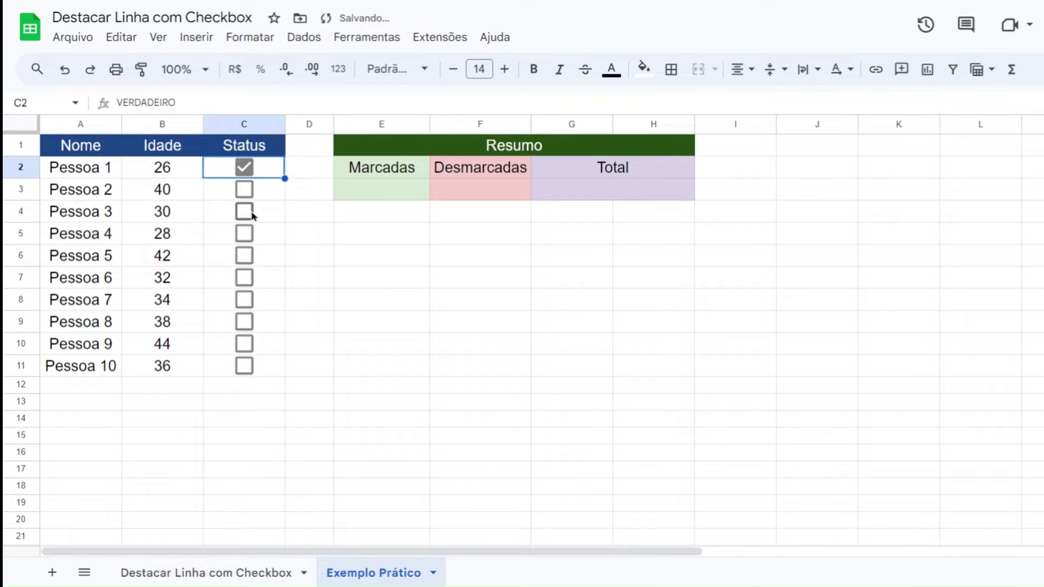
{"action": "left_click", "coordinate": [245, 189]}
{"action": "left_click", "coordinate": [245, 212]}
{"action": "left_click", "coordinate": [245, 212]}
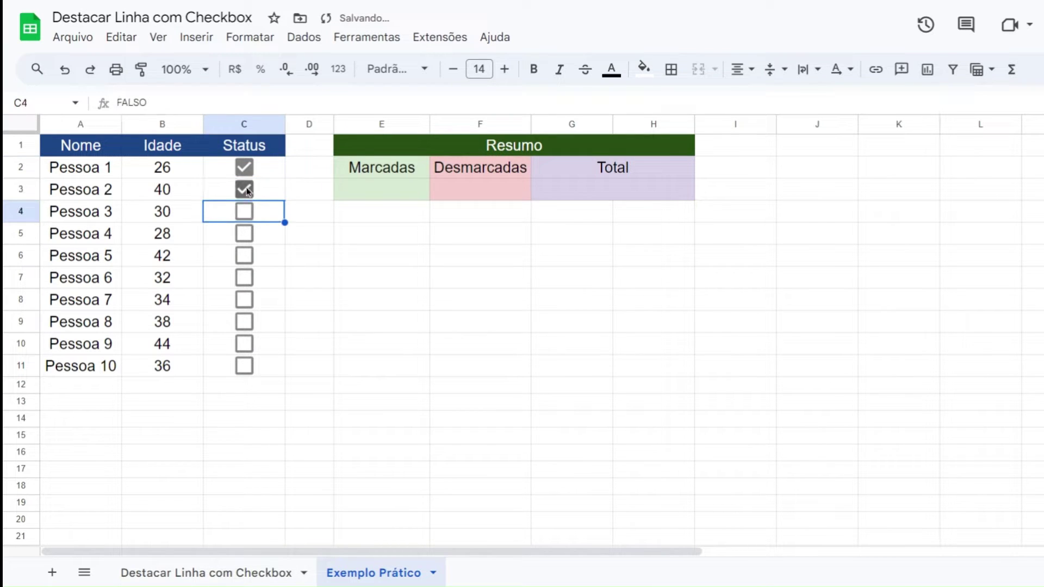
{"action": "left_click", "coordinate": [244, 190]}
{"action": "left_click", "coordinate": [246, 174]}
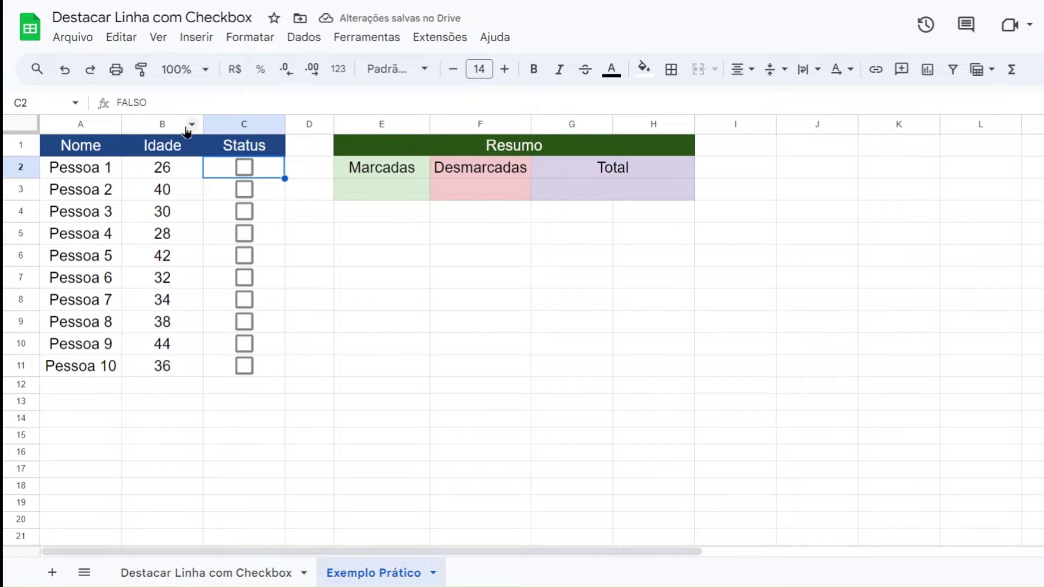
Step: Inspect the underlying cell value of Pessoa 1's checkbox in both its unticked and ticked states, leaving it unticked
{"action": "left_click", "coordinate": [178, 103]}
{"action": "double_click", "coordinate": [179, 103]}
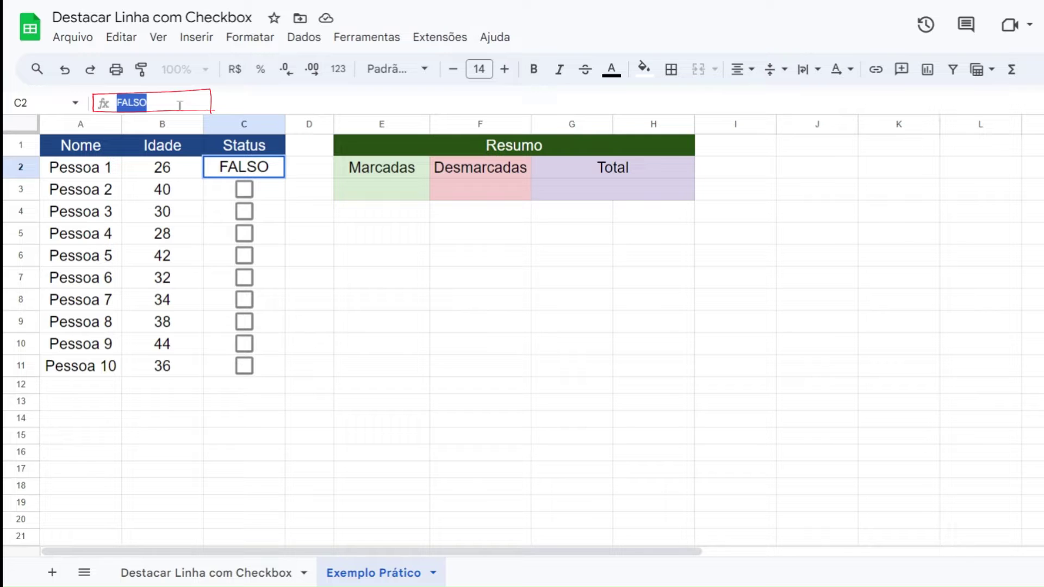
{"action": "left_click", "coordinate": [308, 188]}
{"action": "left_click", "coordinate": [246, 170]}
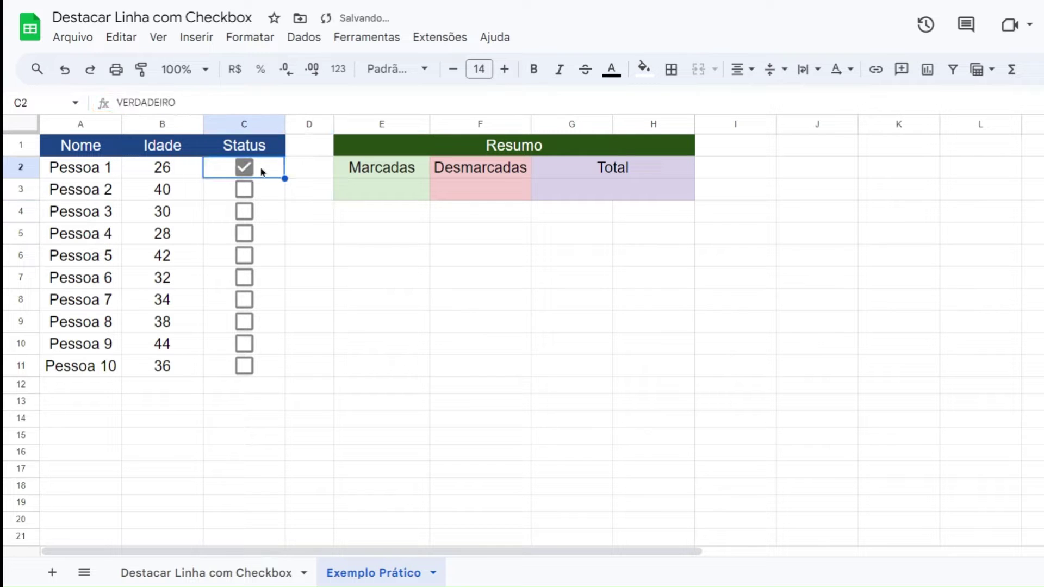
{"action": "left_click", "coordinate": [189, 103]}
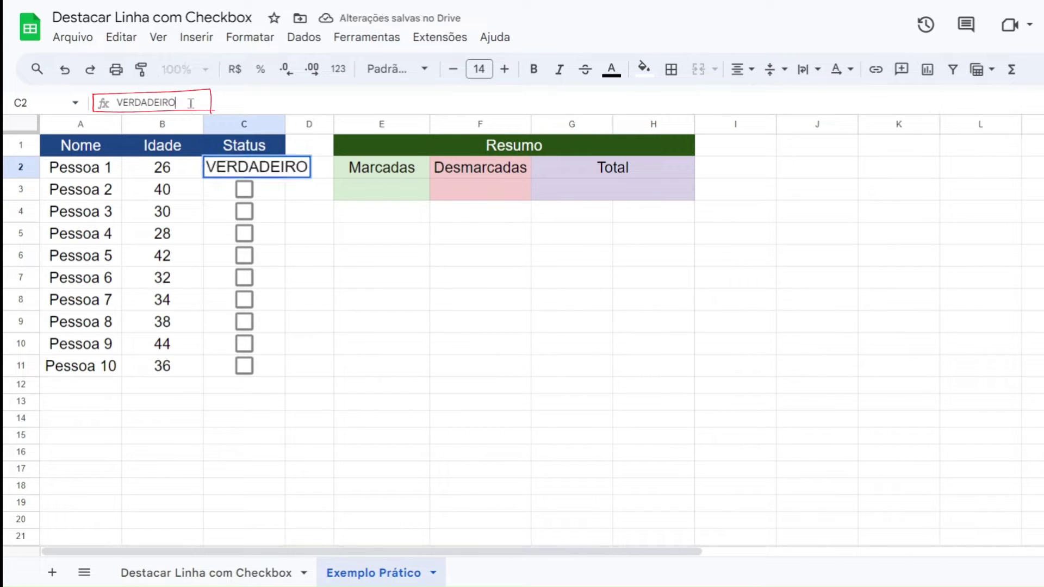
{"action": "left_click_drag", "start_coordinate": [189, 103], "coordinate": [100, 105]}
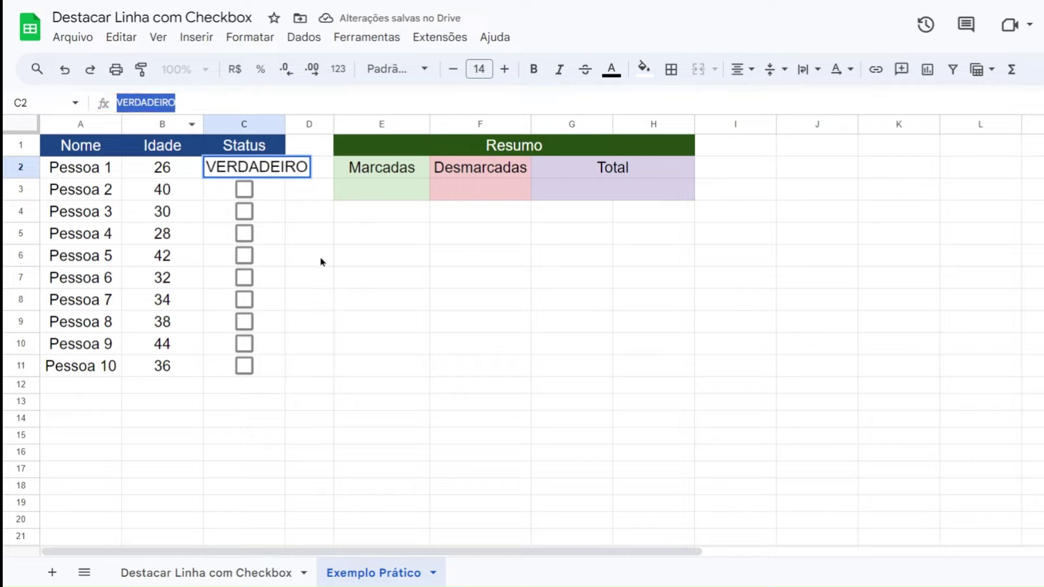
{"action": "left_click", "coordinate": [291, 198]}
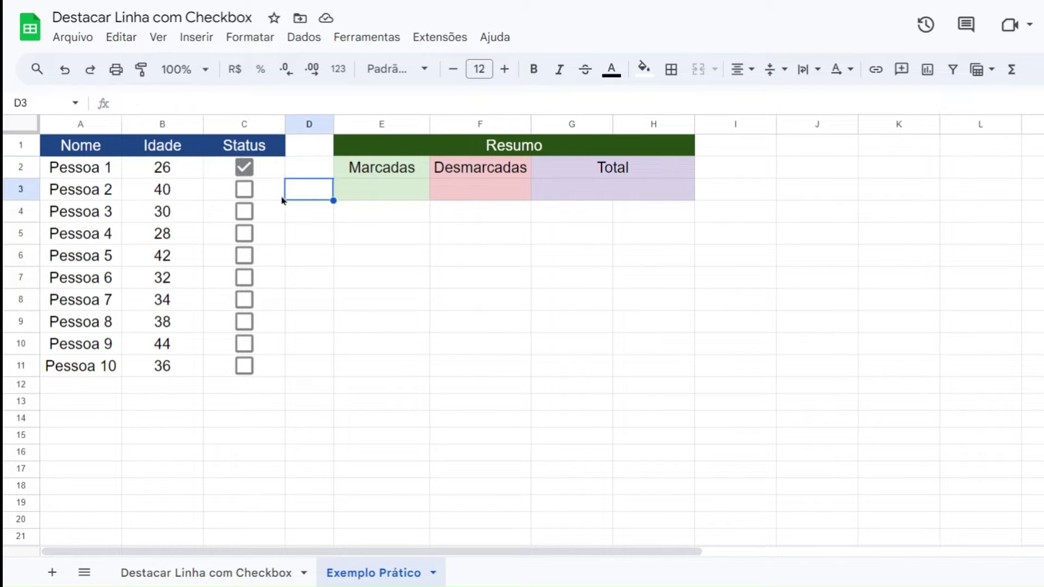
{"action": "left_click", "coordinate": [240, 170]}
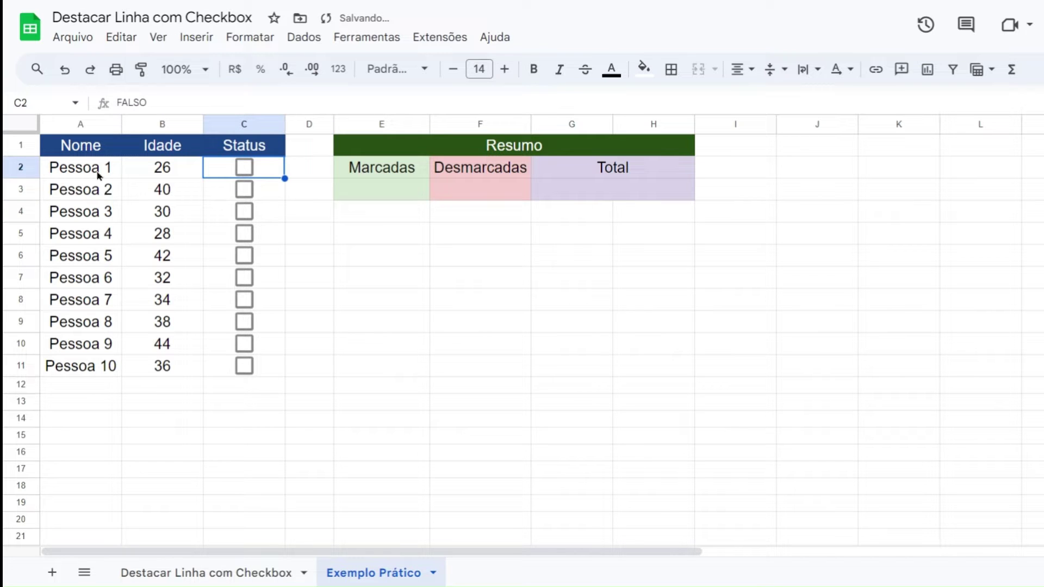
Step: Tick and untick Pessoa 1's checkbox once more, and select the row's cells A2:C2
{"action": "left_click", "coordinate": [245, 169]}
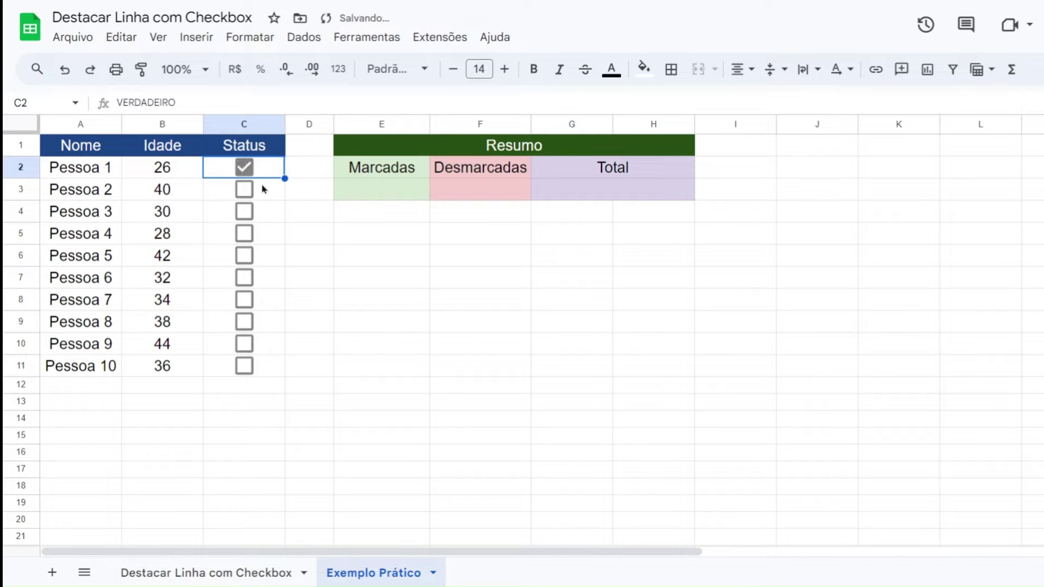
{"action": "left_click", "coordinate": [247, 175]}
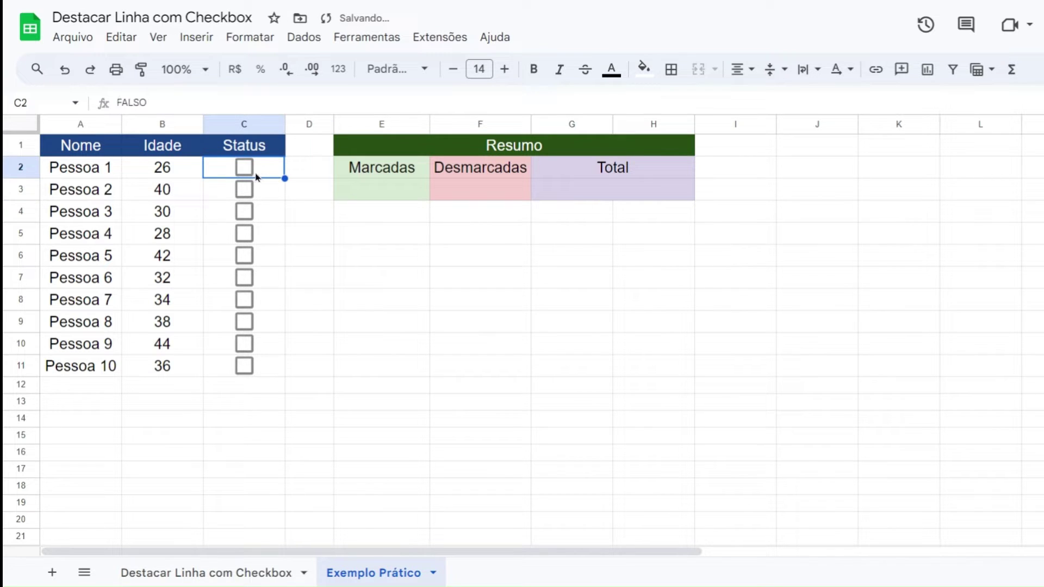
{"action": "left_click", "coordinate": [107, 180]}
{"action": "left_click_drag", "start_coordinate": [122, 176], "coordinate": [250, 171]}
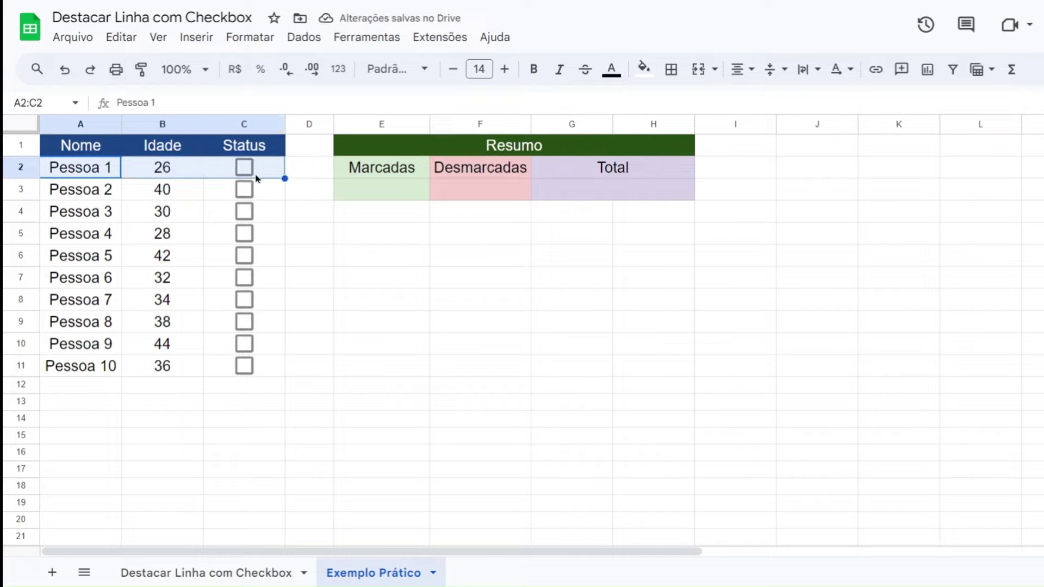
{"action": "left_click", "coordinate": [211, 180]}
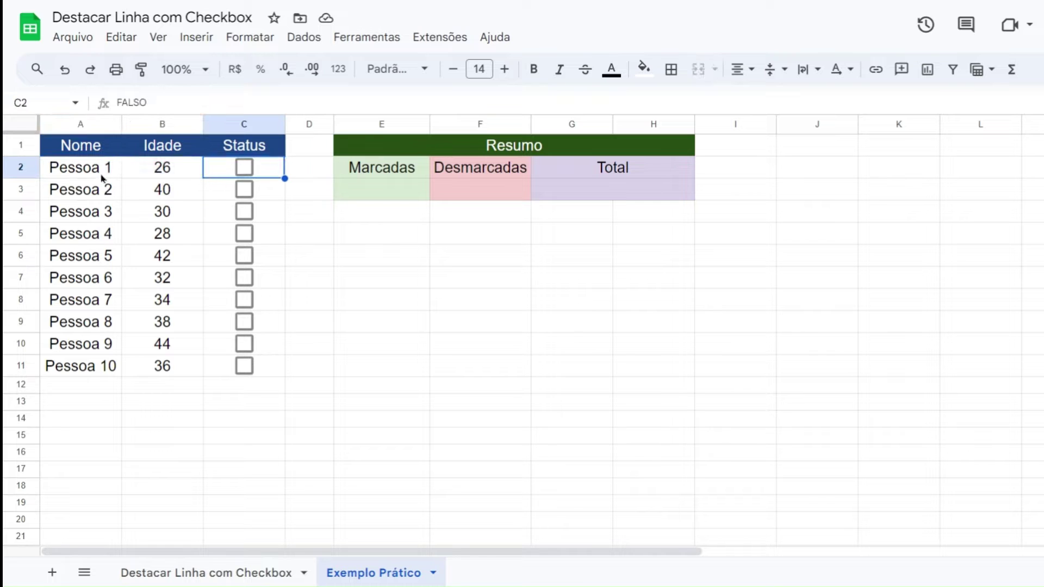
Step: Start a new conditional formatting rule that applies to the table data in A2:C11
{"action": "left_click_drag", "start_coordinate": [100, 173], "coordinate": [226, 384]}
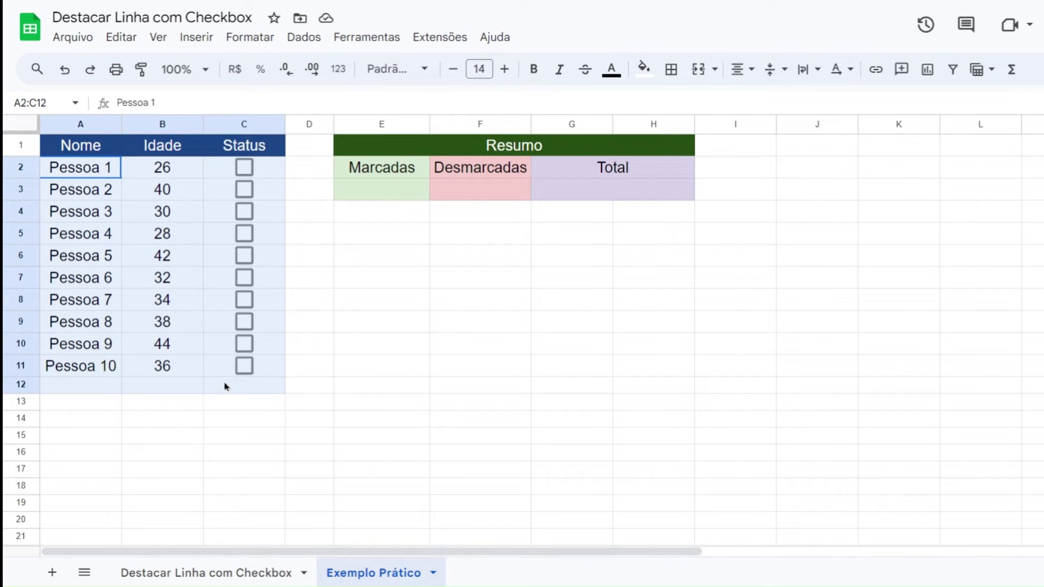
{"action": "left_click_drag", "start_coordinate": [93, 175], "coordinate": [221, 366]}
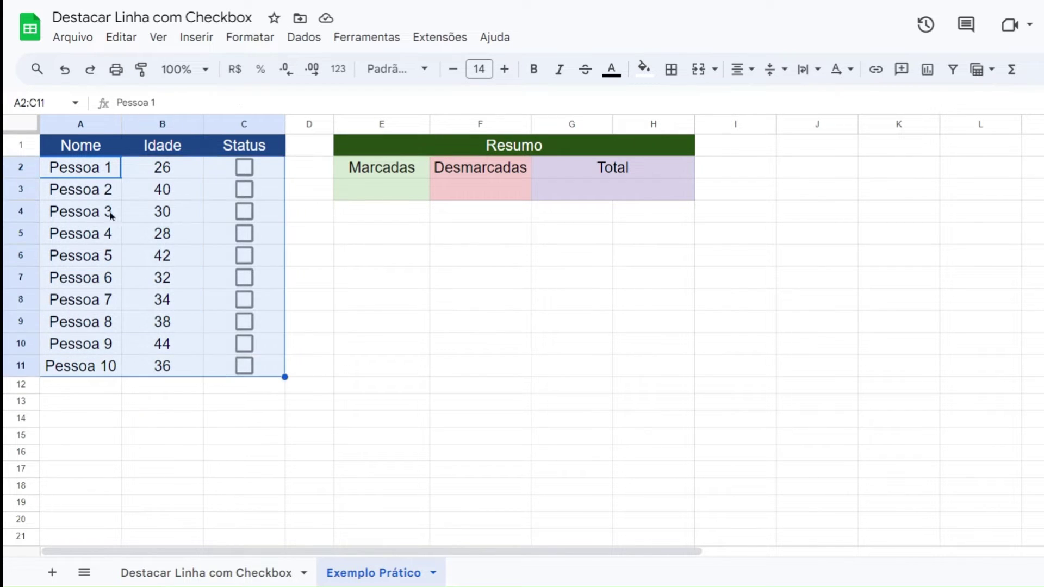
{"action": "left_click", "coordinate": [251, 38]}
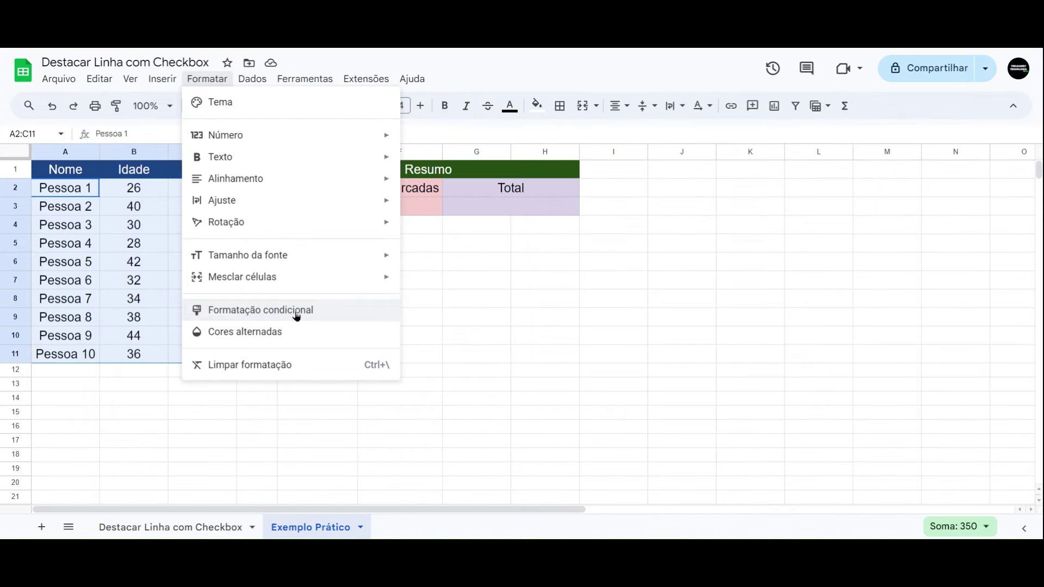
{"action": "left_click", "coordinate": [296, 310]}
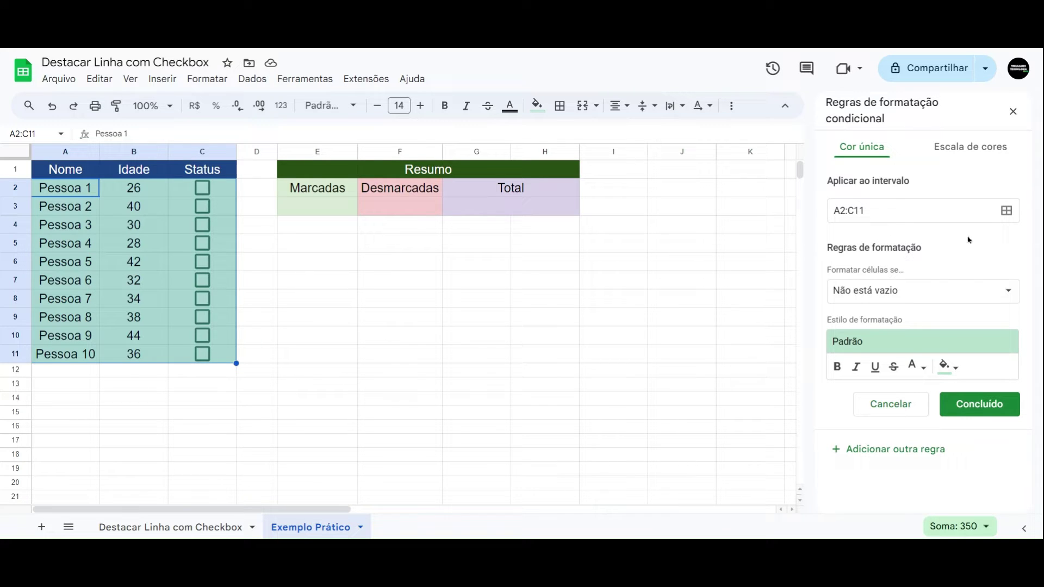
{"action": "left_click", "coordinate": [1008, 212]}
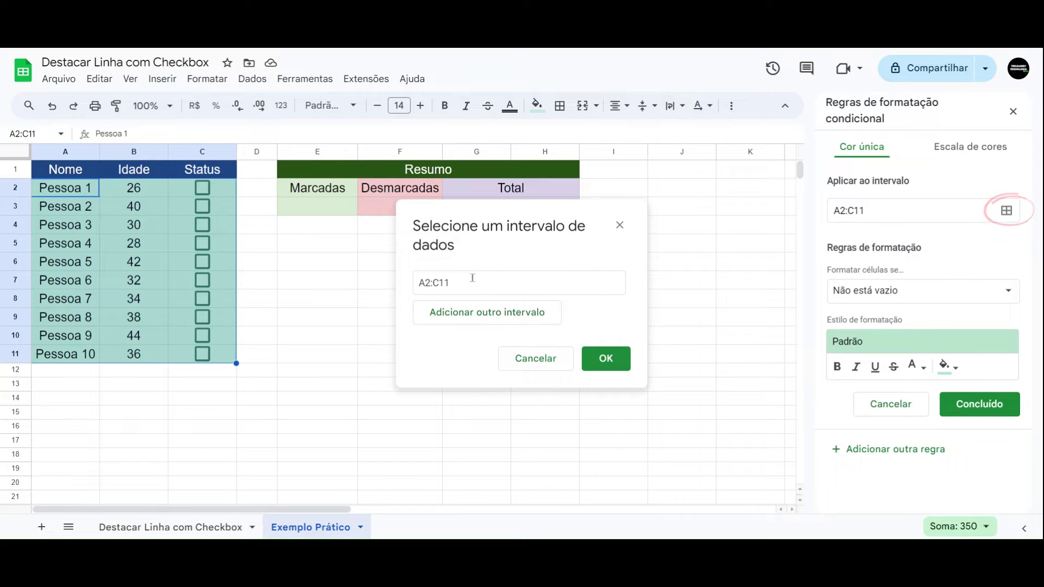
{"action": "left_click_drag", "start_coordinate": [64, 195], "coordinate": [205, 360]}
{"action": "left_click", "coordinate": [602, 358]}
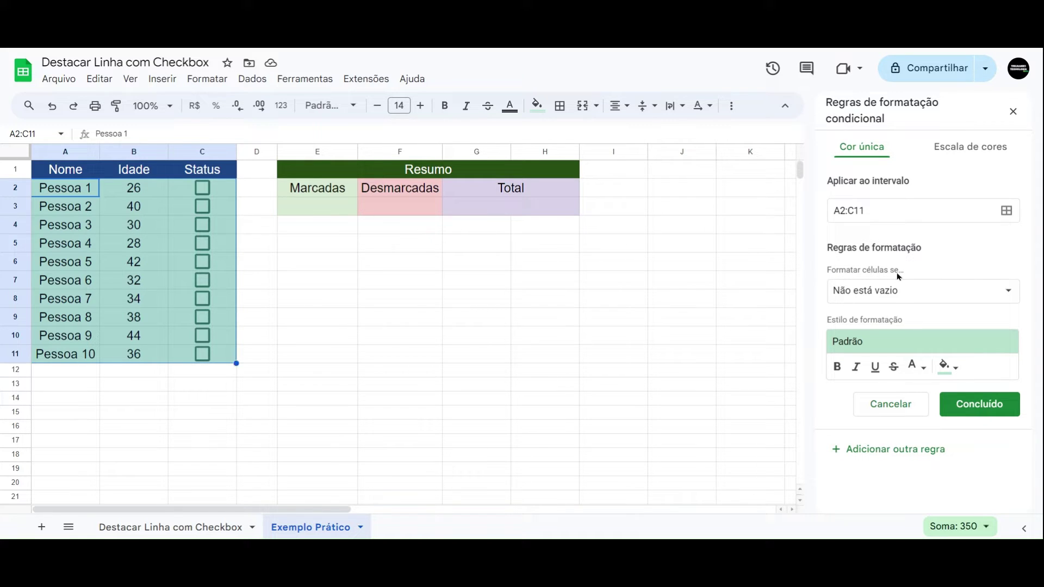
Step: Set the rule's condition to the custom formula =$C2=VERDADEIRO
{"action": "left_click", "coordinate": [907, 291]}
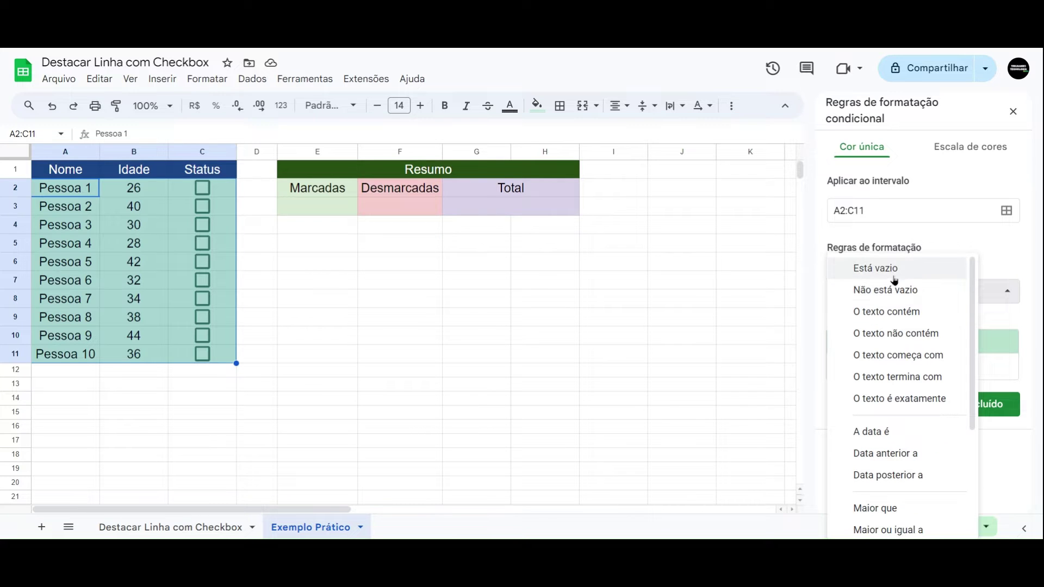
{"action": "scroll", "coordinate": [893, 287], "scroll_direction": "down", "scroll_amount": 1}
{"action": "scroll", "coordinate": [893, 288], "scroll_direction": "down", "scroll_amount": 3}
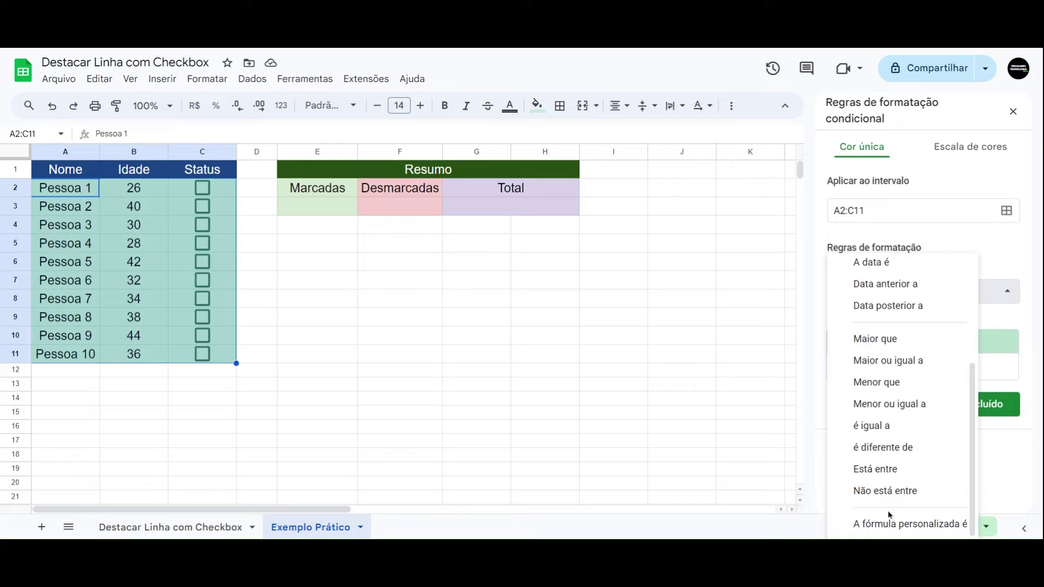
{"action": "left_click", "coordinate": [923, 525]}
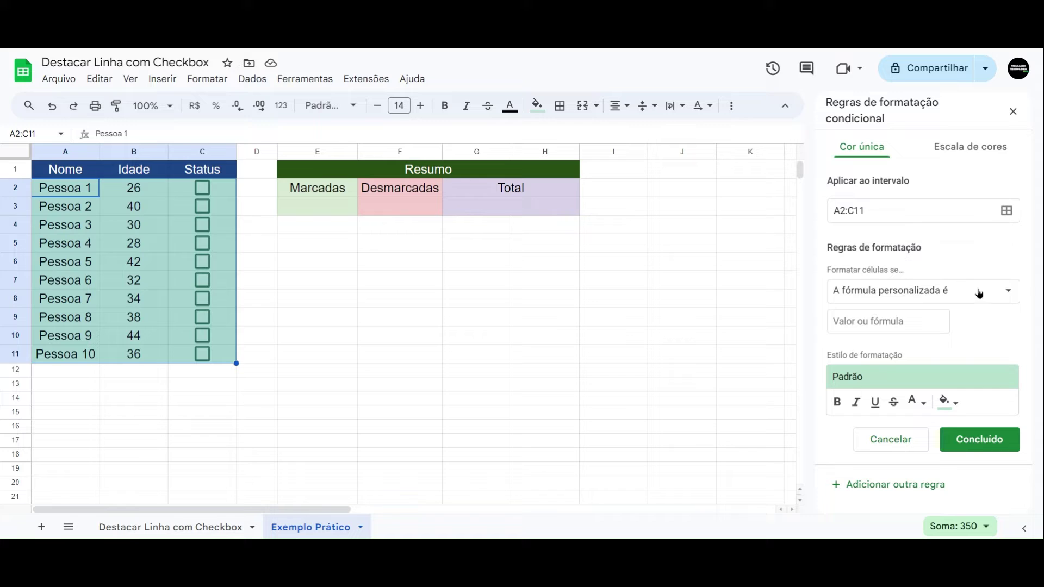
{"action": "left_click", "coordinate": [877, 323]}
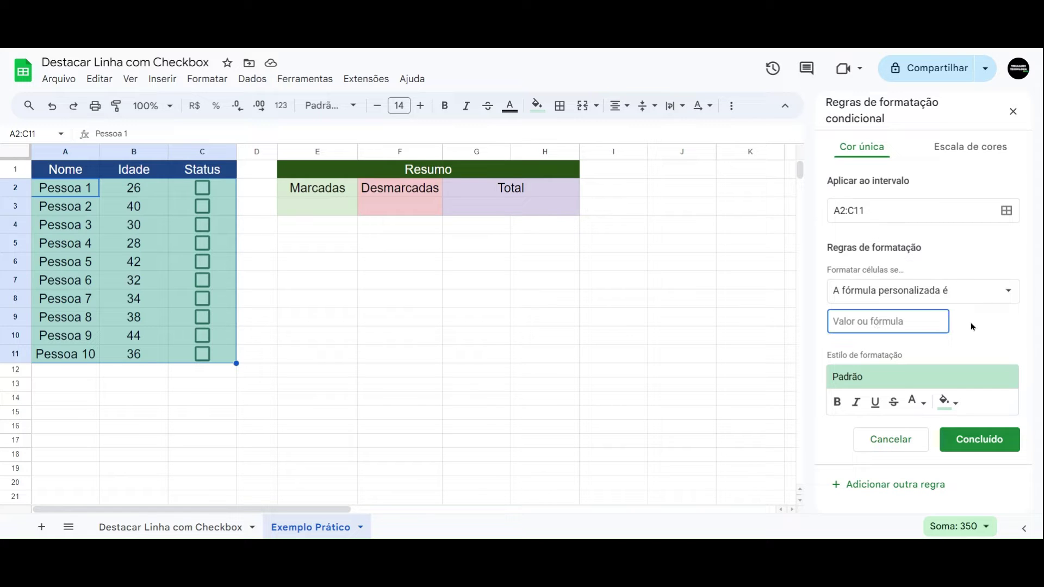
{"action": "type", "text": "=$"}
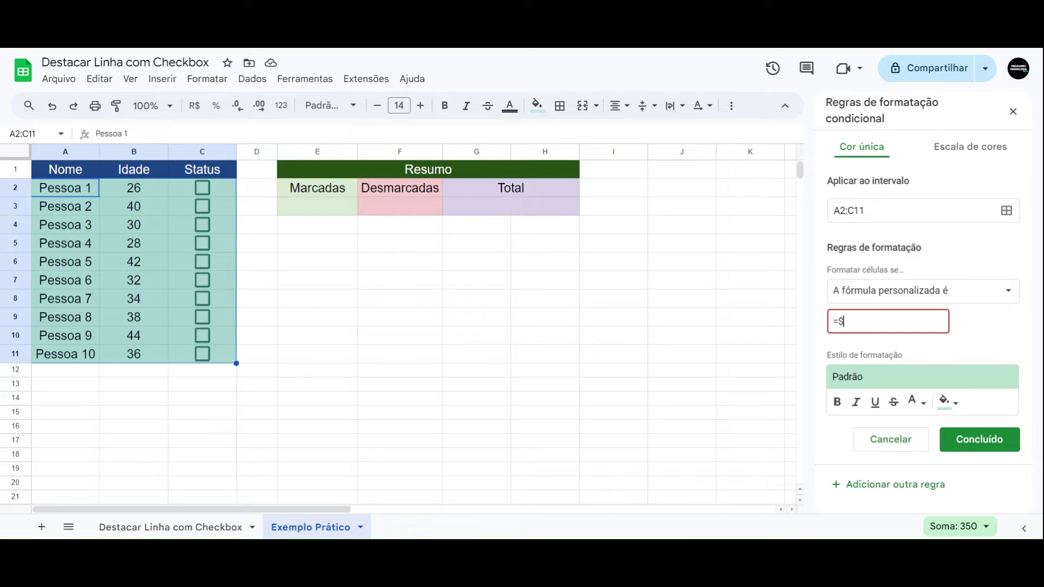
{"action": "type", "text": "C2="}
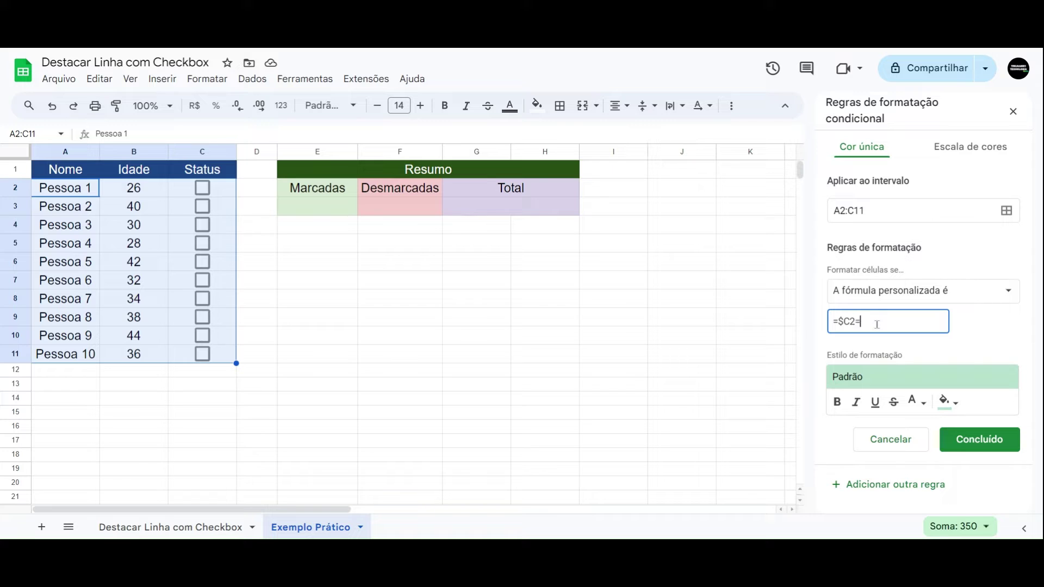
{"action": "type", "text": "VERDADEIRO"}
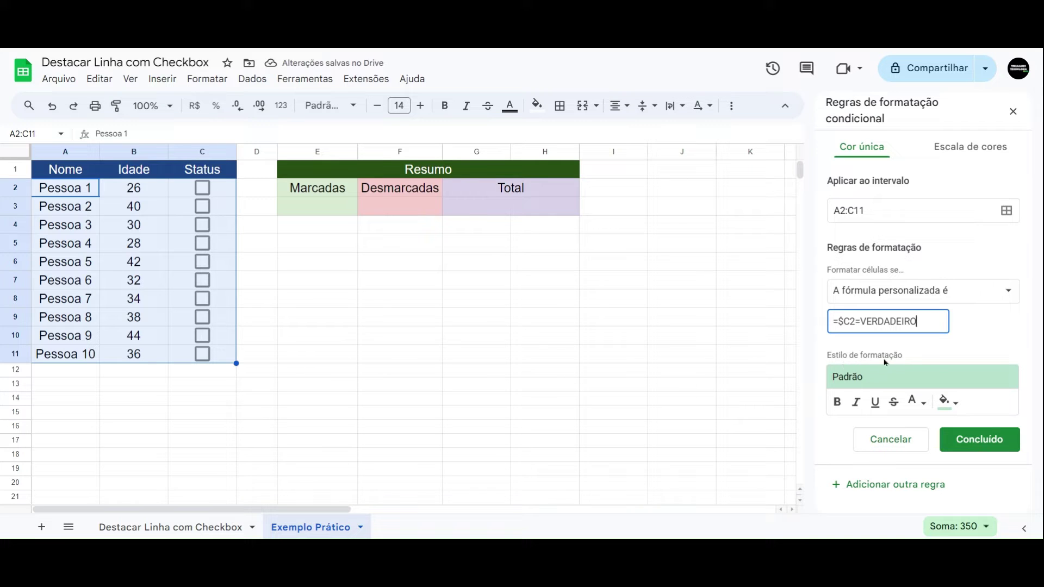
Step: Give the VERDADEIRO rule a light green fill colour and save the rule
{"action": "left_click", "coordinate": [947, 405]}
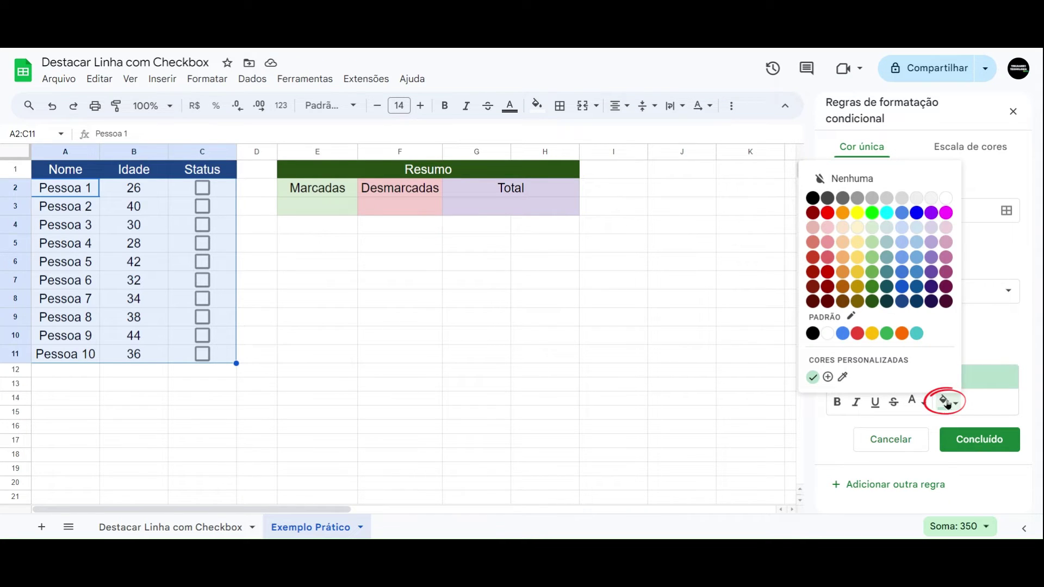
{"action": "left_click", "coordinate": [871, 228]}
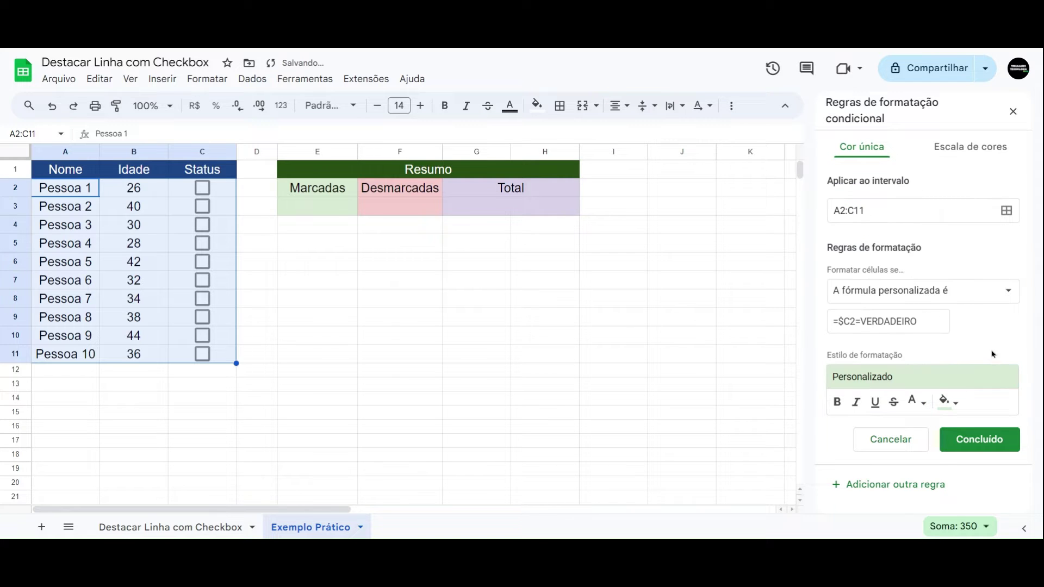
{"action": "left_click_drag", "start_coordinate": [838, 322], "coordinate": [849, 323]}
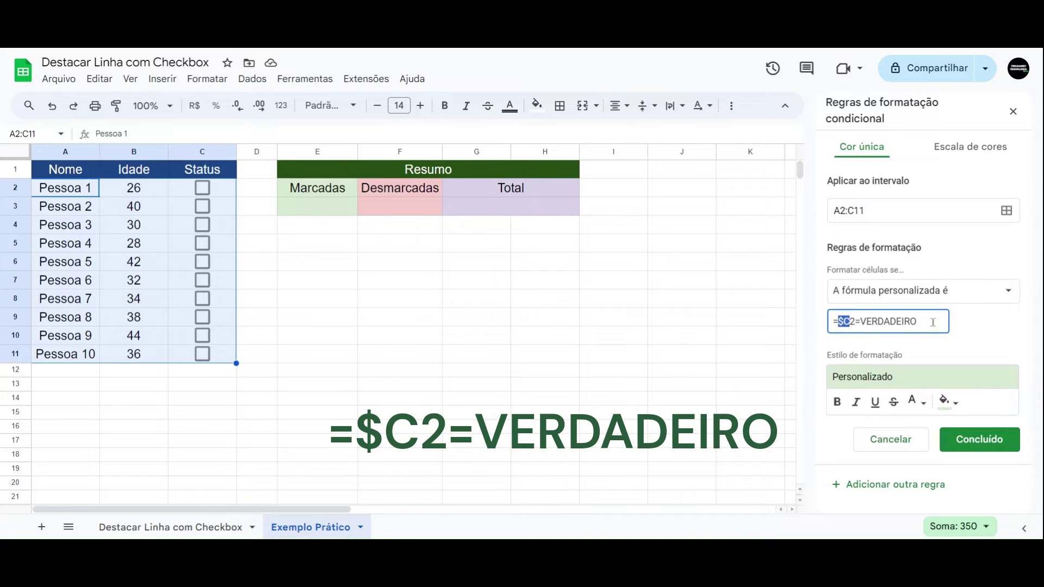
{"action": "left_click", "coordinate": [843, 322]}
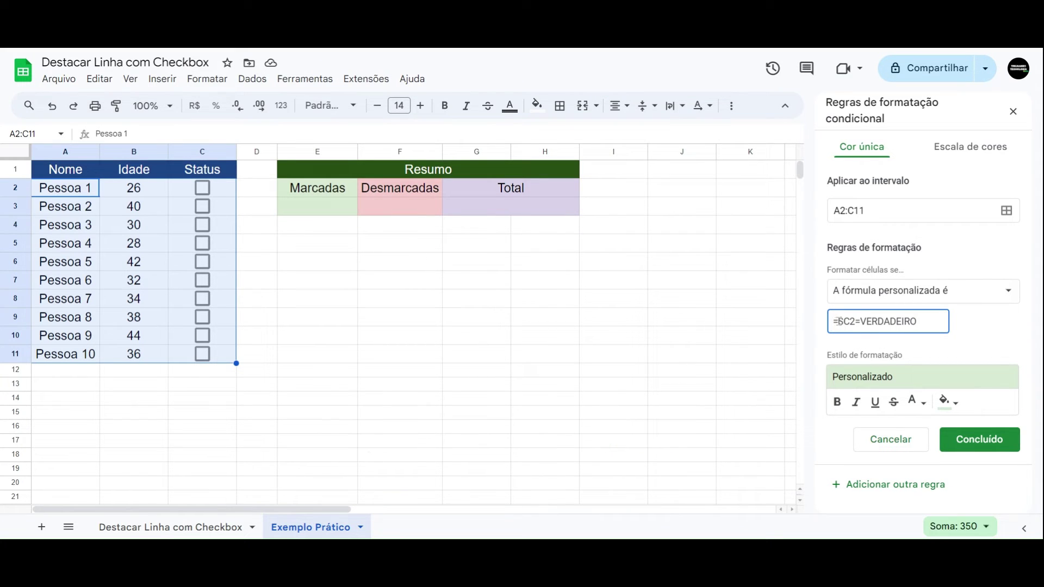
{"action": "left_click_drag", "start_coordinate": [838, 322], "coordinate": [850, 322]}
{"action": "left_click", "coordinate": [842, 324]}
{"action": "left_click", "coordinate": [985, 445]}
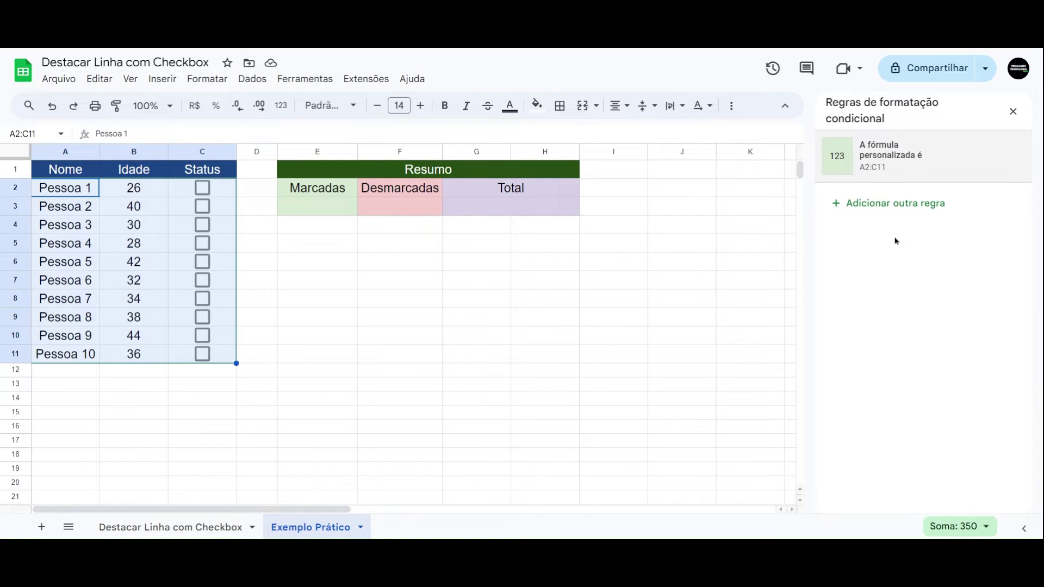
Step: Add a second conditional formatting rule for A2:C11 with the custom formula =$C2=FALSO
{"action": "left_click", "coordinate": [872, 205]}
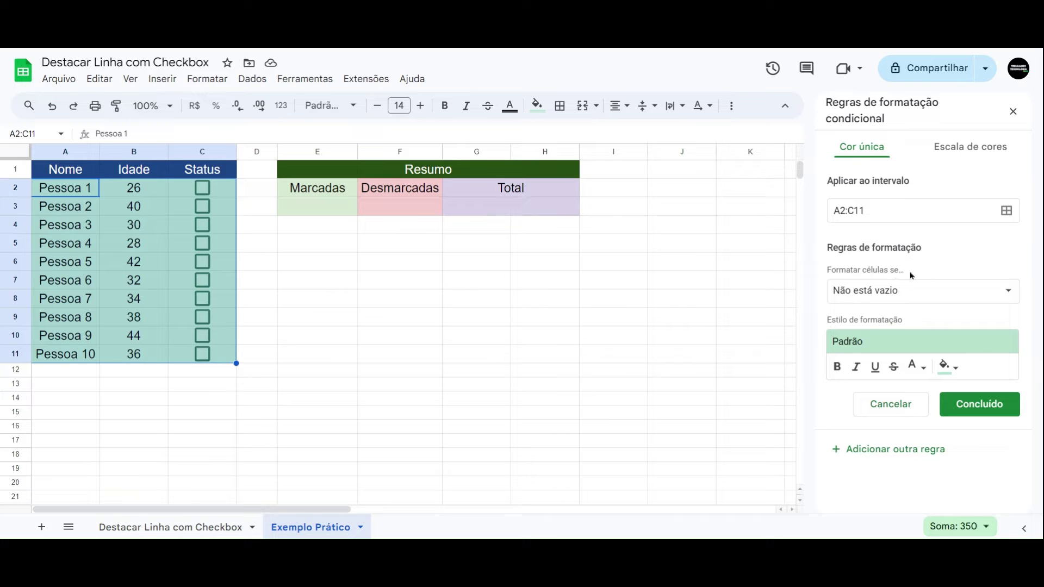
{"action": "left_click", "coordinate": [890, 299]}
{"action": "scroll", "coordinate": [876, 381], "scroll_direction": "down", "scroll_amount": 3}
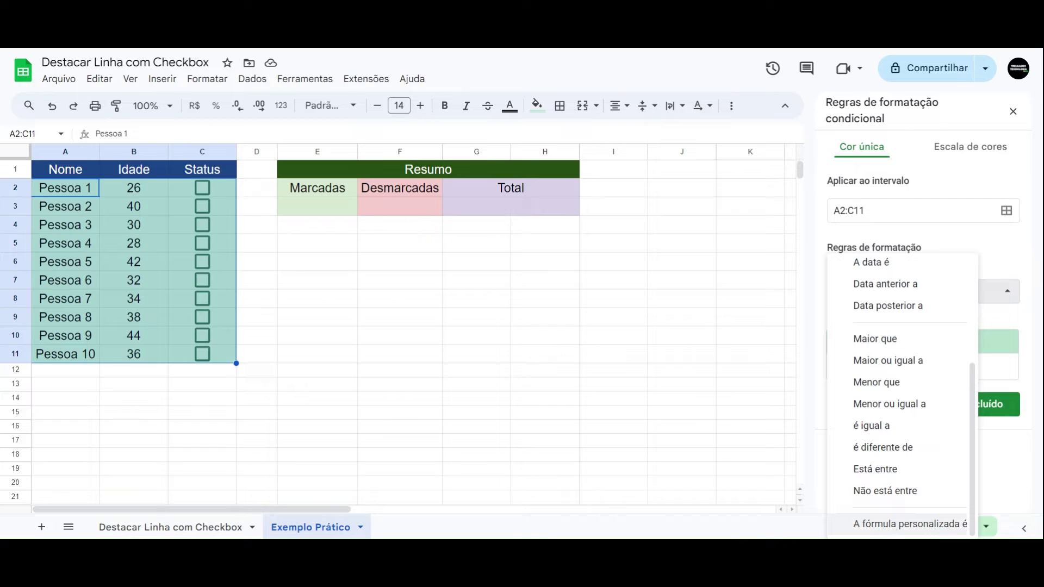
{"action": "left_click", "coordinate": [903, 523]}
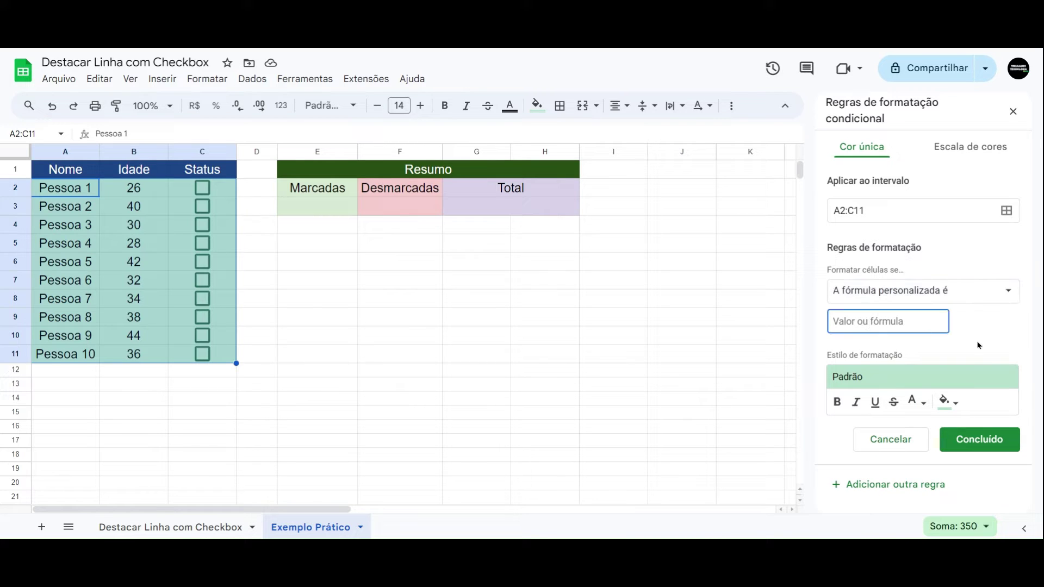
{"action": "type", "text": "="}
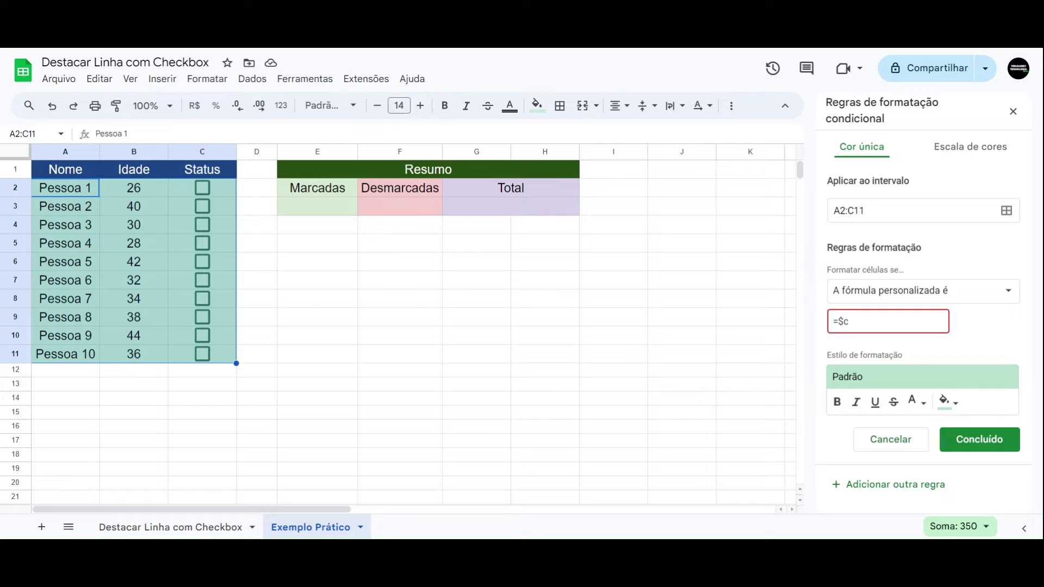
{"action": "type", "text": "$C2"}
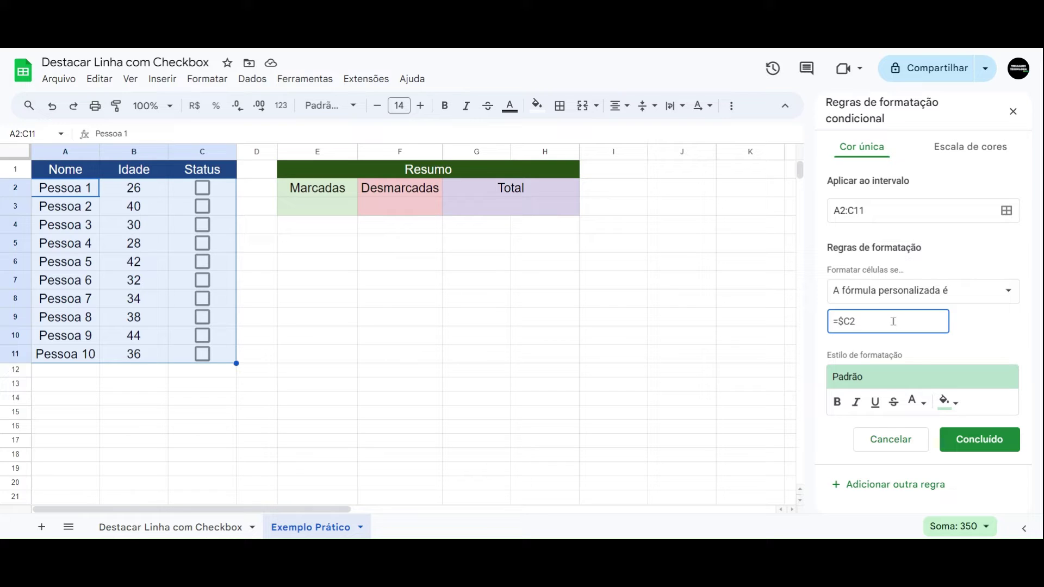
{"action": "type", "text": "ALSO"}
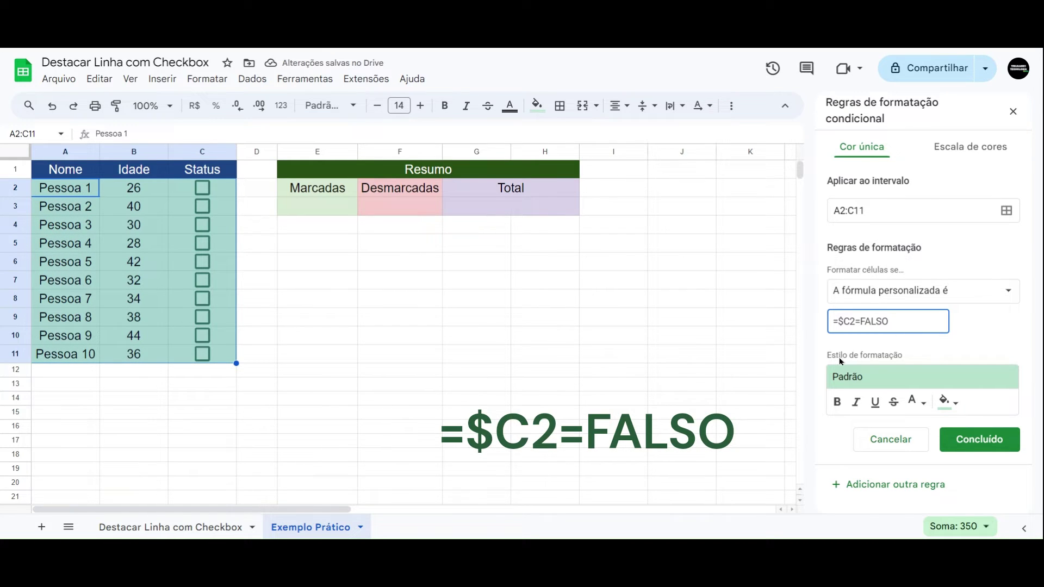
Step: Give the FALSO rule a light red fill, save it, and finish editing the conditional formatting rules
{"action": "left_click", "coordinate": [947, 404]}
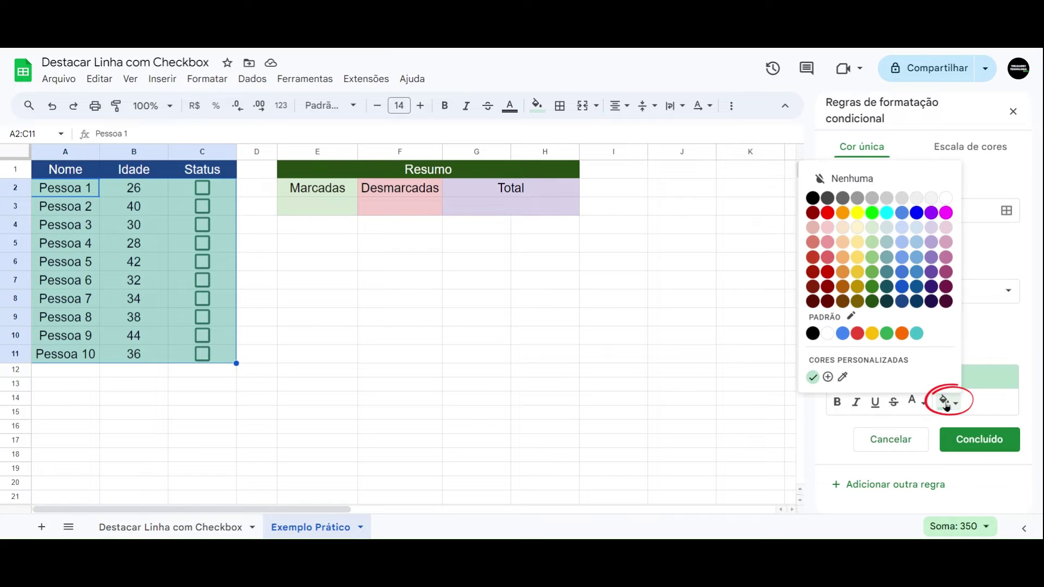
{"action": "left_click", "coordinate": [829, 233]}
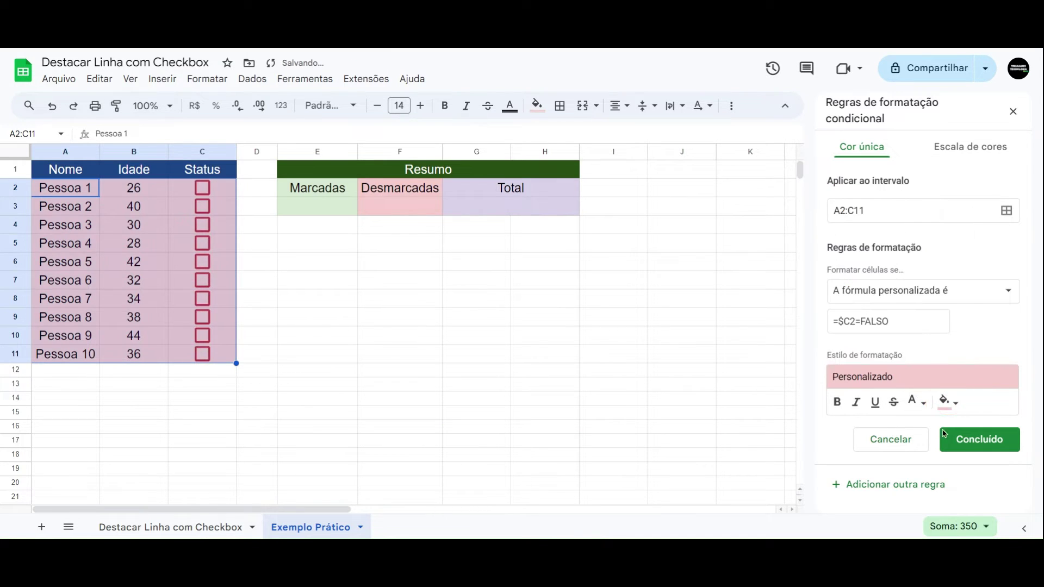
{"action": "left_click", "coordinate": [977, 449]}
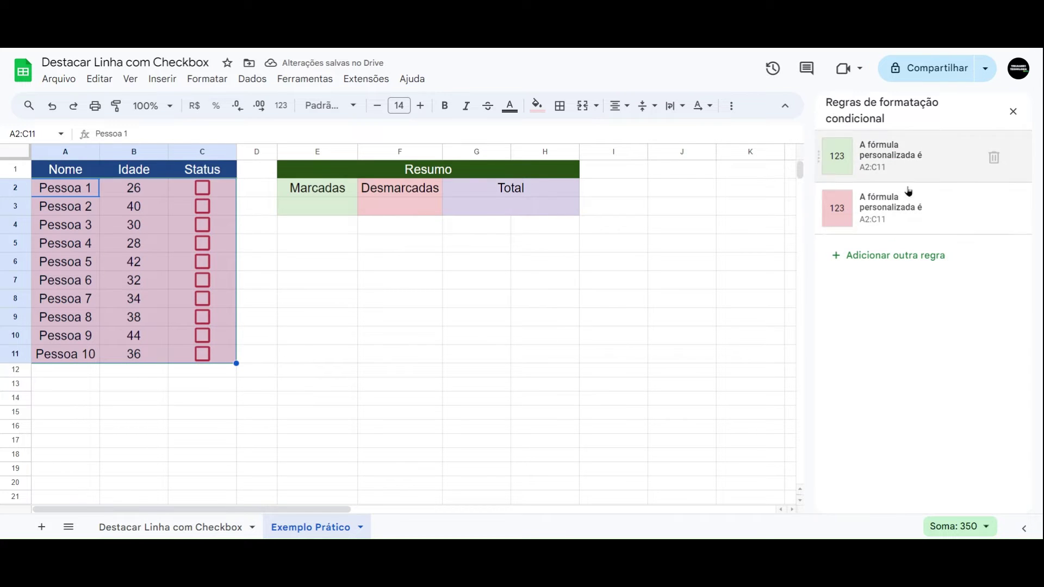
{"action": "left_click", "coordinate": [1013, 111]}
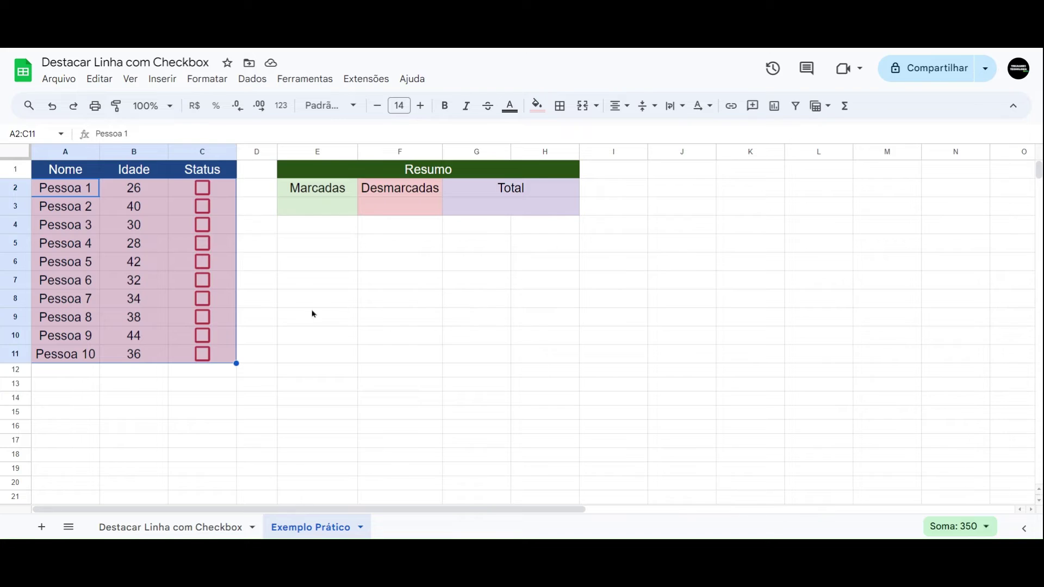
{"action": "left_click", "coordinate": [317, 296]}
Step: Test the row highlighting by ticking the checkboxes of Pessoa 1 to Pessoa 4 and unticking them again
{"action": "left_click", "coordinate": [246, 170]}
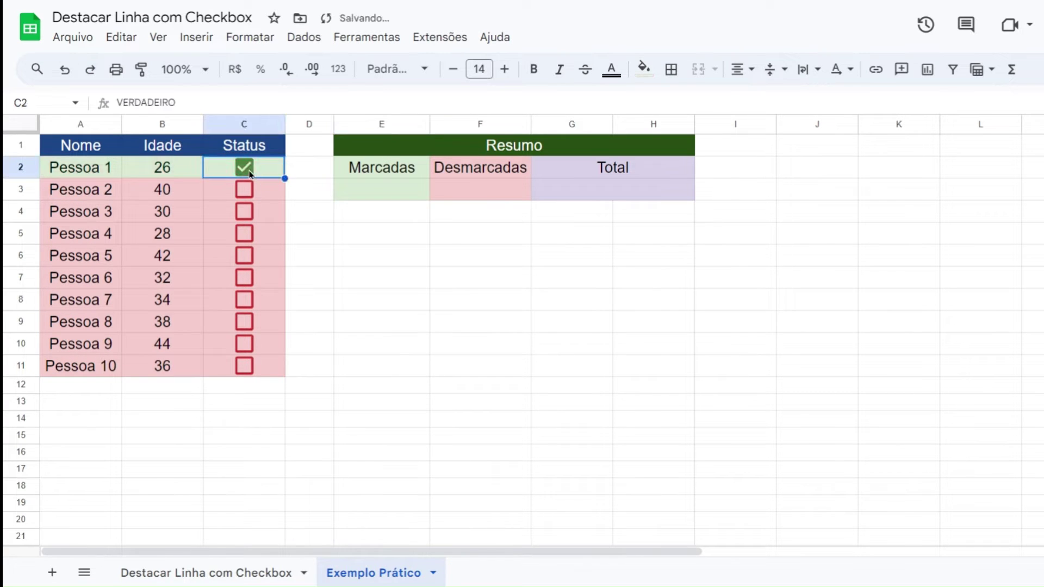
{"action": "left_click", "coordinate": [245, 190]}
{"action": "left_click", "coordinate": [246, 212]}
{"action": "left_click", "coordinate": [246, 235]}
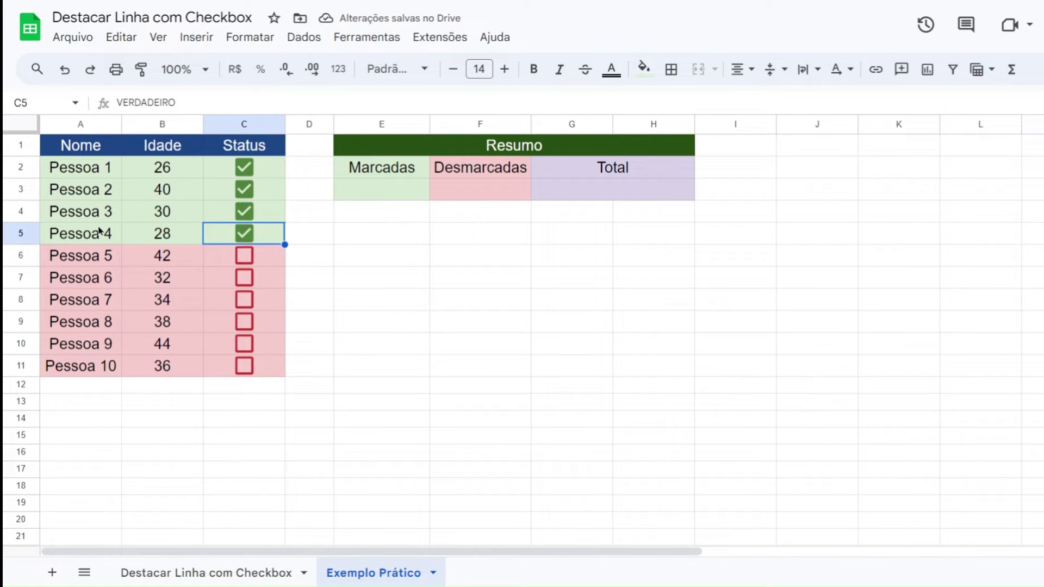
{"action": "left_click", "coordinate": [246, 236]}
{"action": "left_click", "coordinate": [245, 212]}
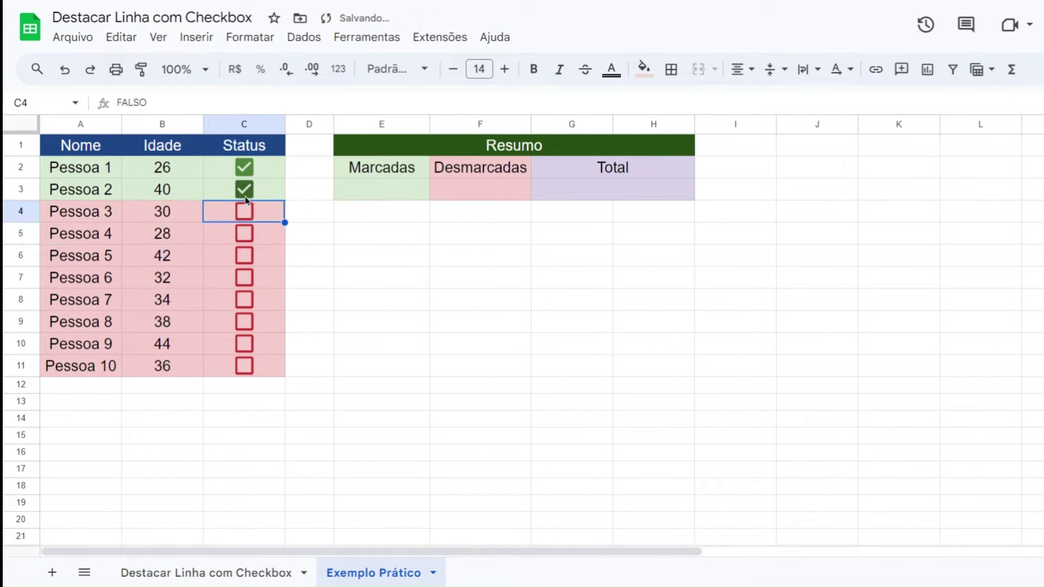
{"action": "left_click", "coordinate": [244, 191]}
{"action": "left_click", "coordinate": [245, 171]}
Step: Tick the checkboxes of Pessoa 1, 2, 3, 6, 7, 9 and 10, and select the empty cell under Total in the Resumo table
{"action": "left_click", "coordinate": [244, 168]}
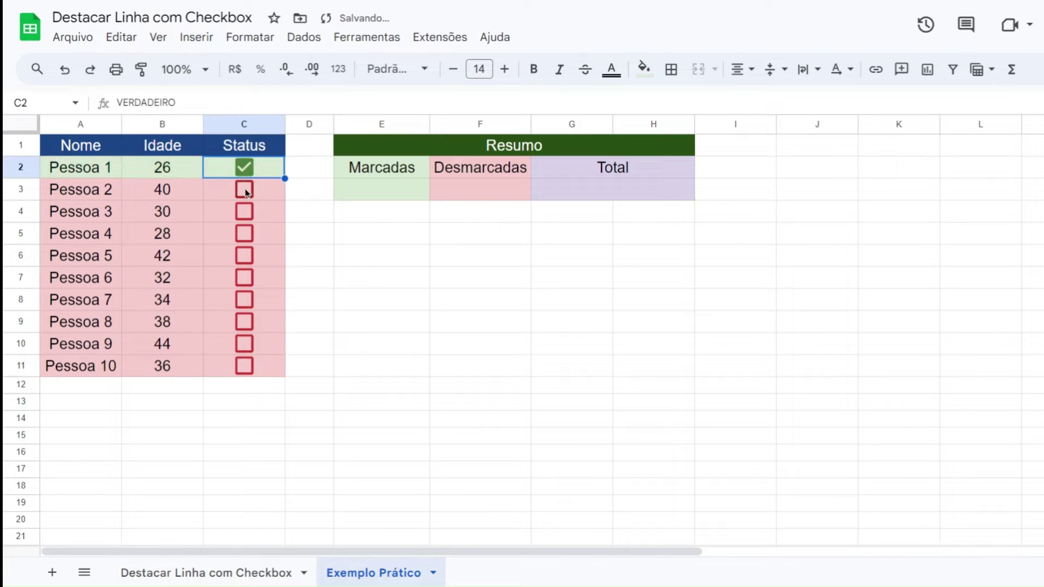
{"action": "left_click", "coordinate": [245, 191]}
{"action": "left_click", "coordinate": [245, 211]}
{"action": "left_click", "coordinate": [245, 277]}
{"action": "left_click", "coordinate": [245, 299]}
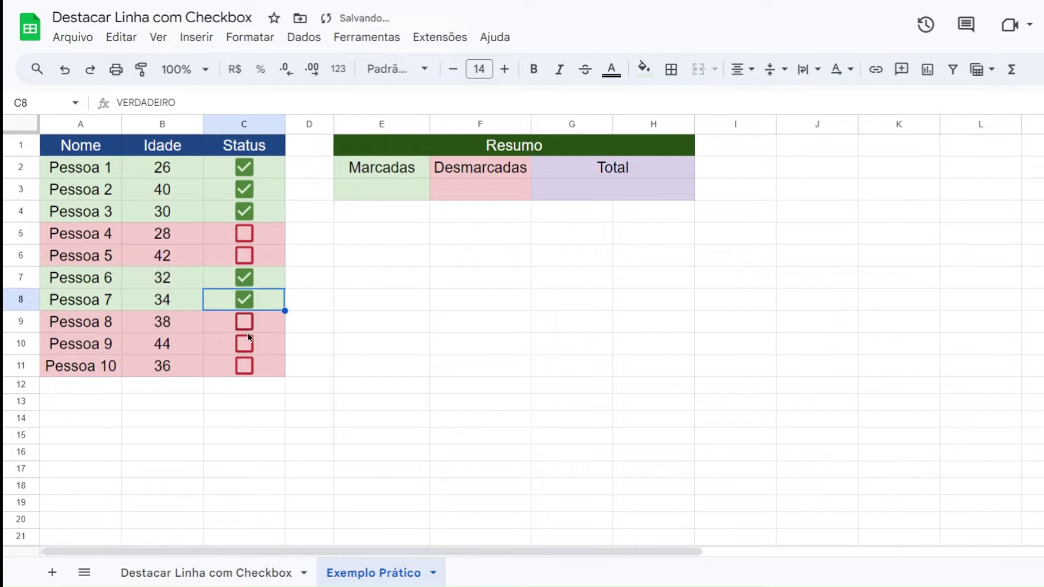
{"action": "left_click", "coordinate": [247, 344]}
{"action": "left_click", "coordinate": [247, 366]}
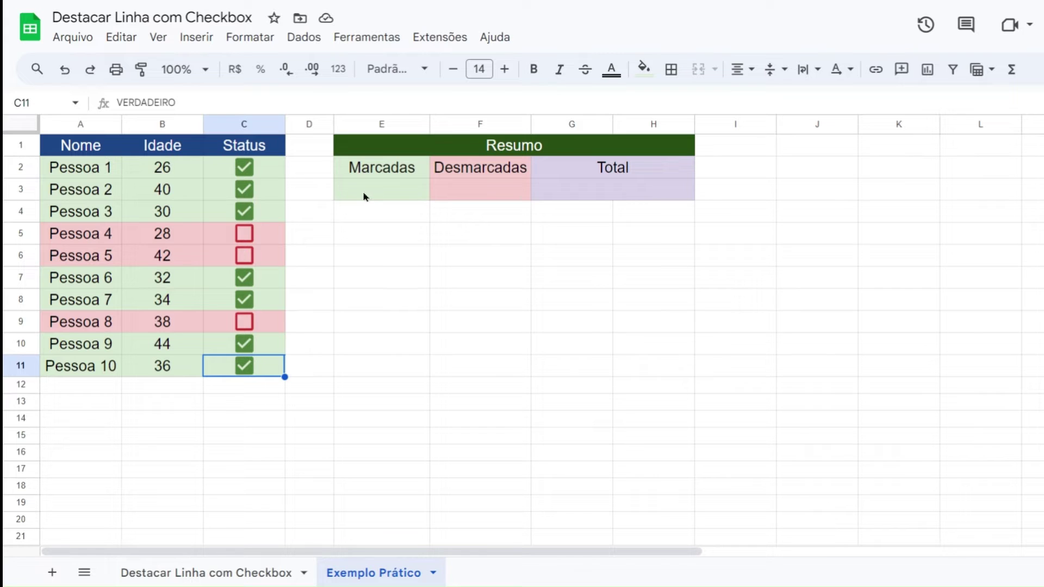
{"action": "left_click", "coordinate": [569, 196]}
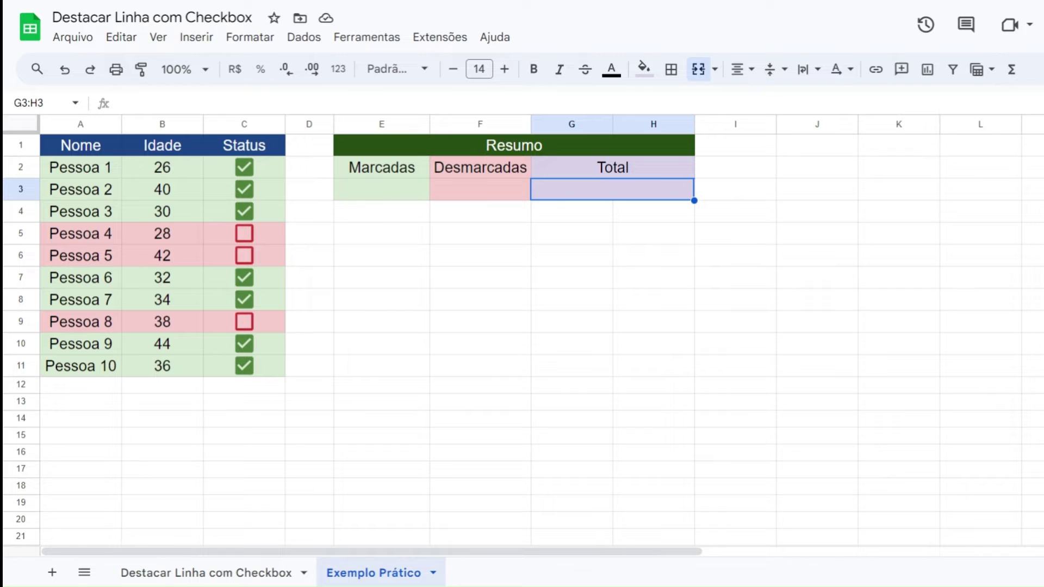
Step: Enter the formula =CONT.VALORES(C2:C11) in the cell under Total to count all Status checkboxes
{"action": "type", "text": "=cont."}
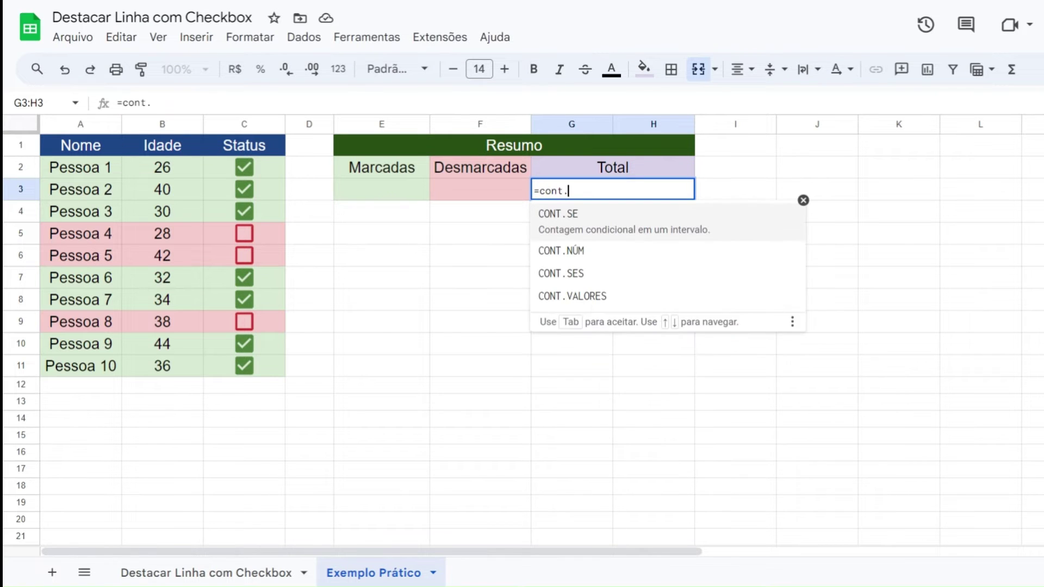
{"action": "type", "text": "valores"}
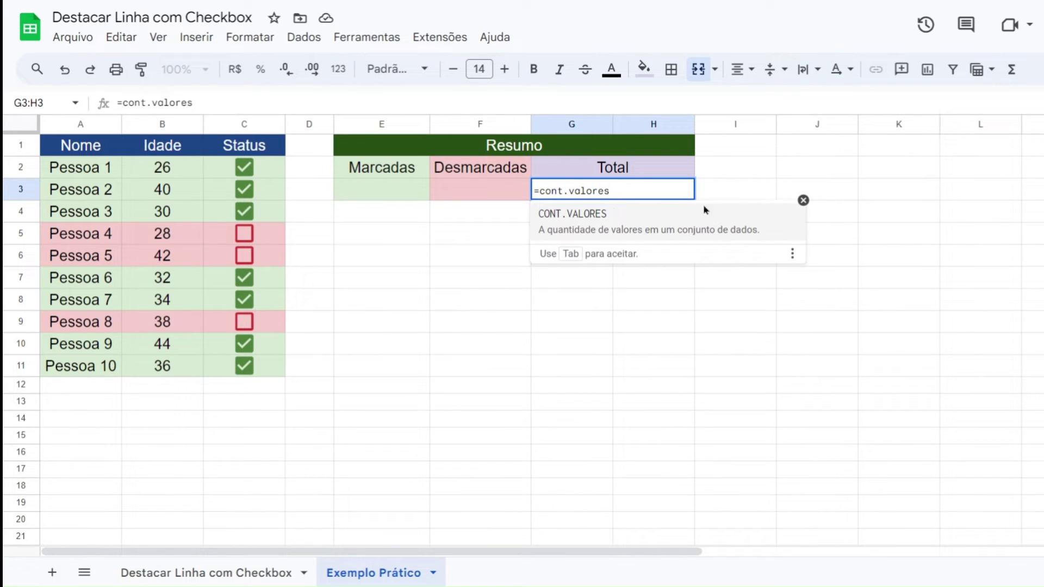
{"action": "left_click", "coordinate": [641, 233]}
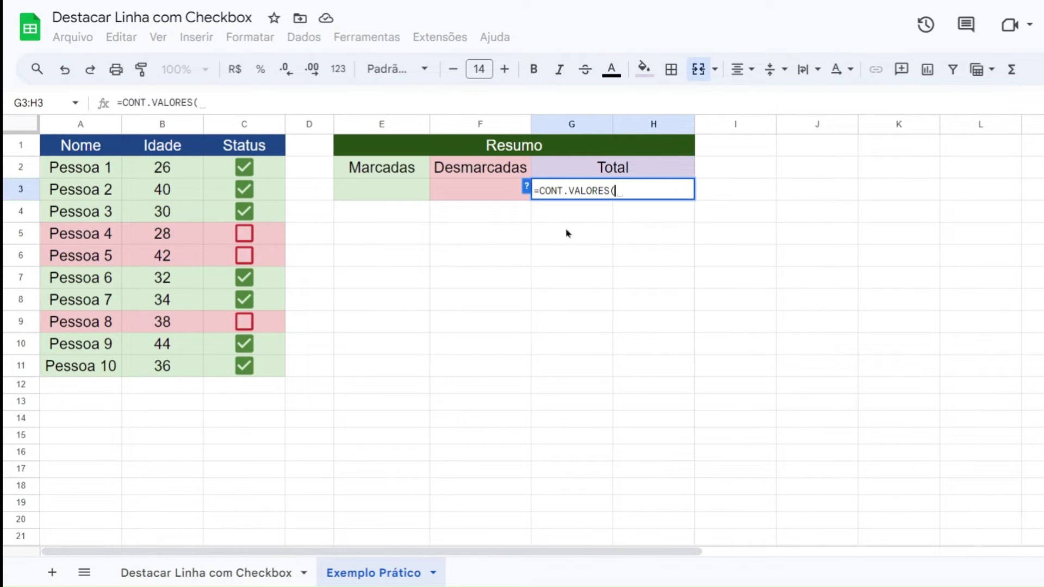
{"action": "left_click", "coordinate": [529, 189]}
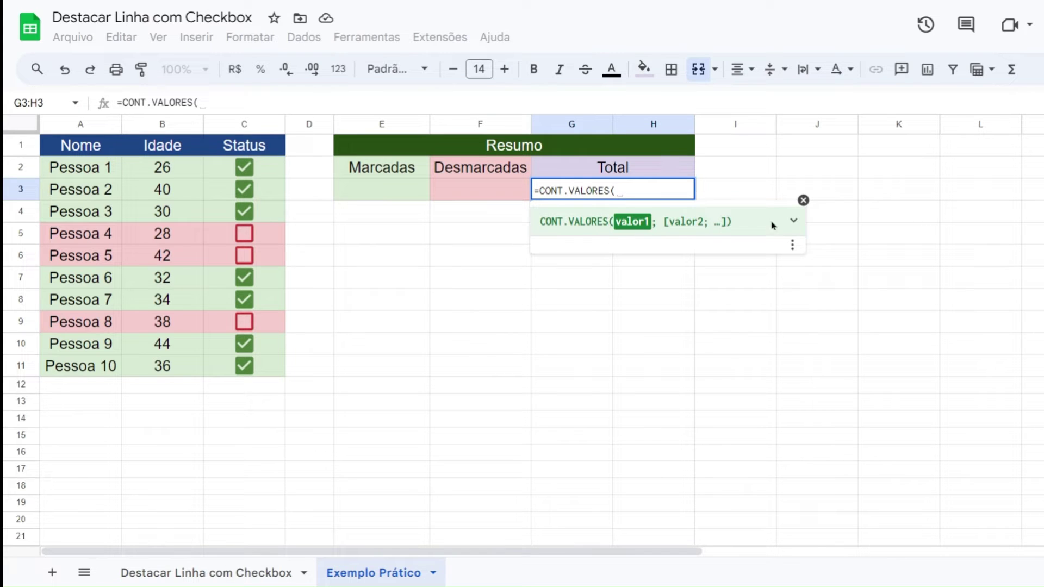
{"action": "left_click", "coordinate": [795, 222]}
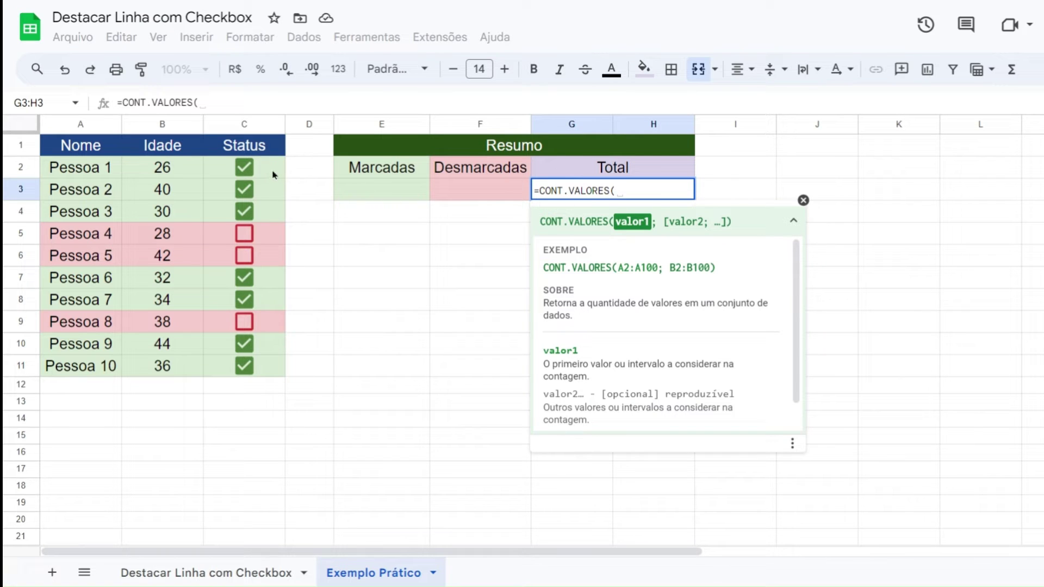
{"action": "left_click_drag", "start_coordinate": [273, 174], "coordinate": [275, 366]}
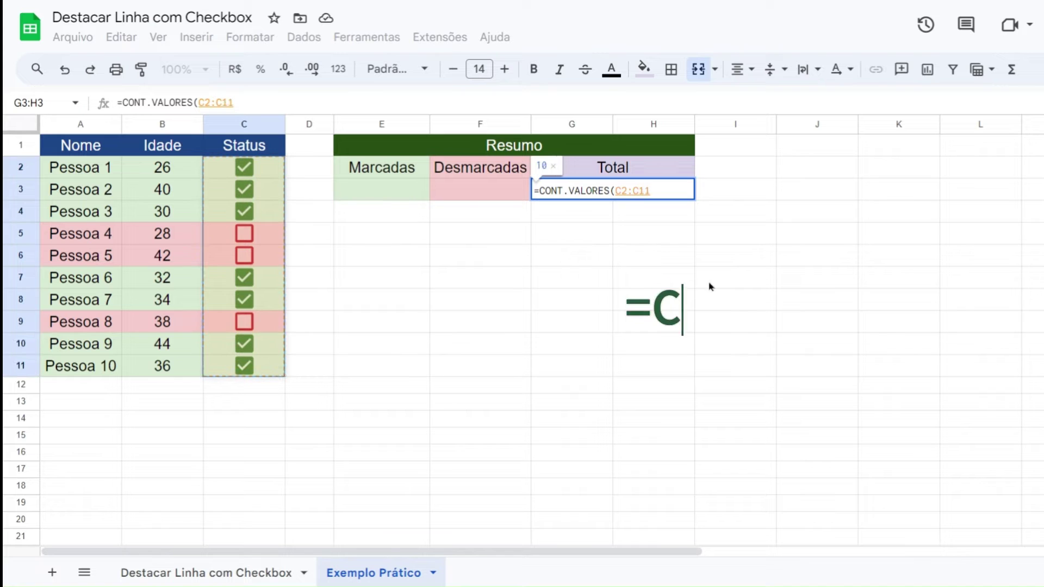
{"action": "type", "text": ")"}
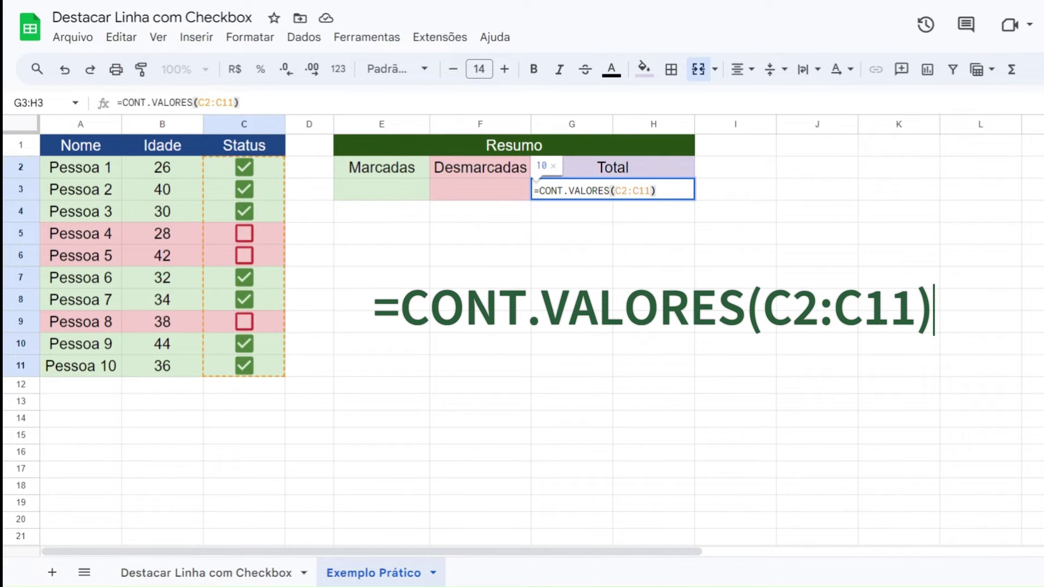
{"action": "key", "text": "Return"}
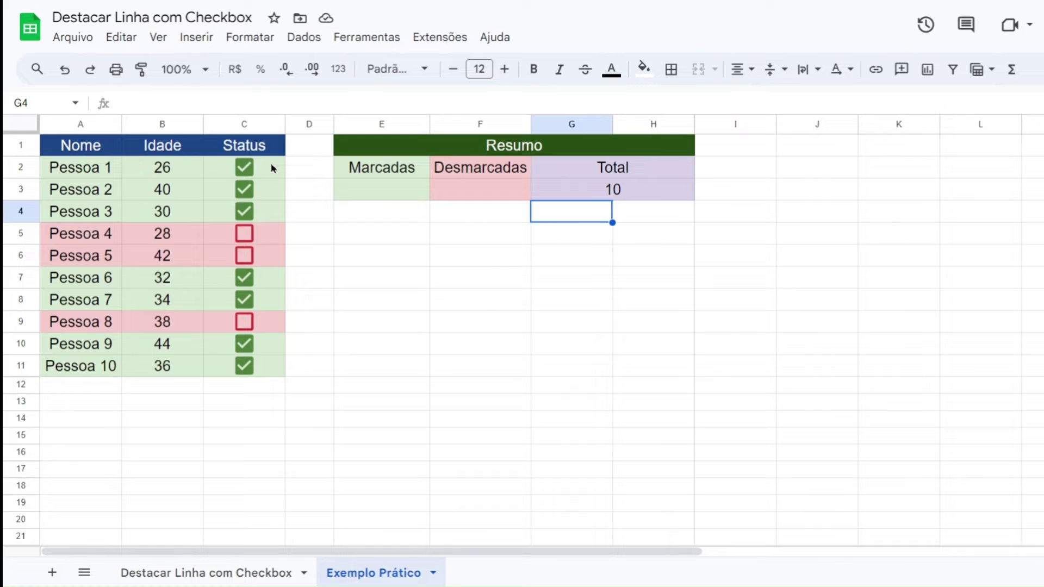
Step: Enter the formula =CONT.SE(C2:C11;VERDADEIRO) in cell E3 under Marcadas to count the ticked checkboxes
{"action": "left_click", "coordinate": [383, 194]}
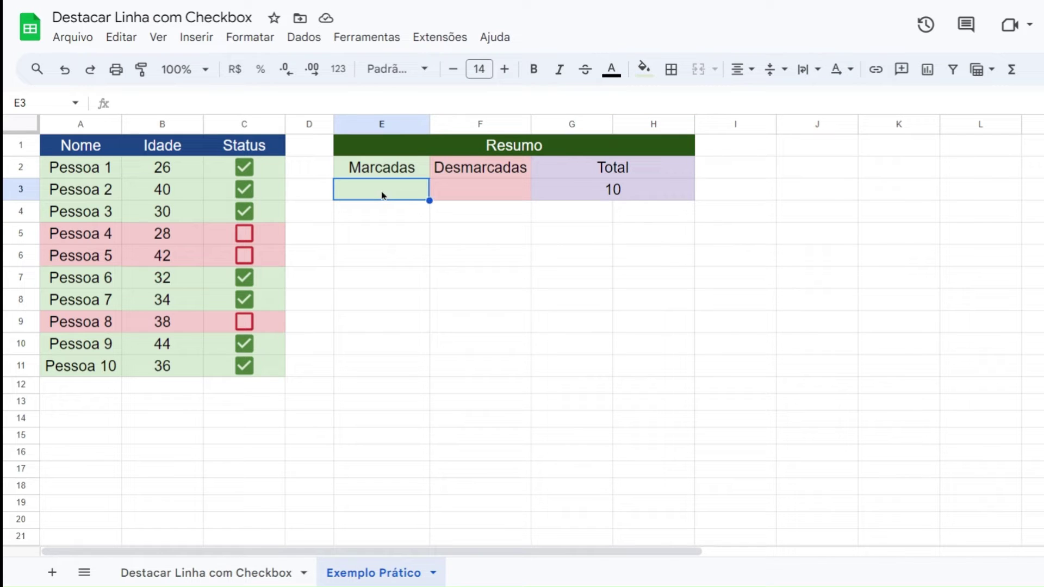
{"action": "left_click", "coordinate": [473, 195]}
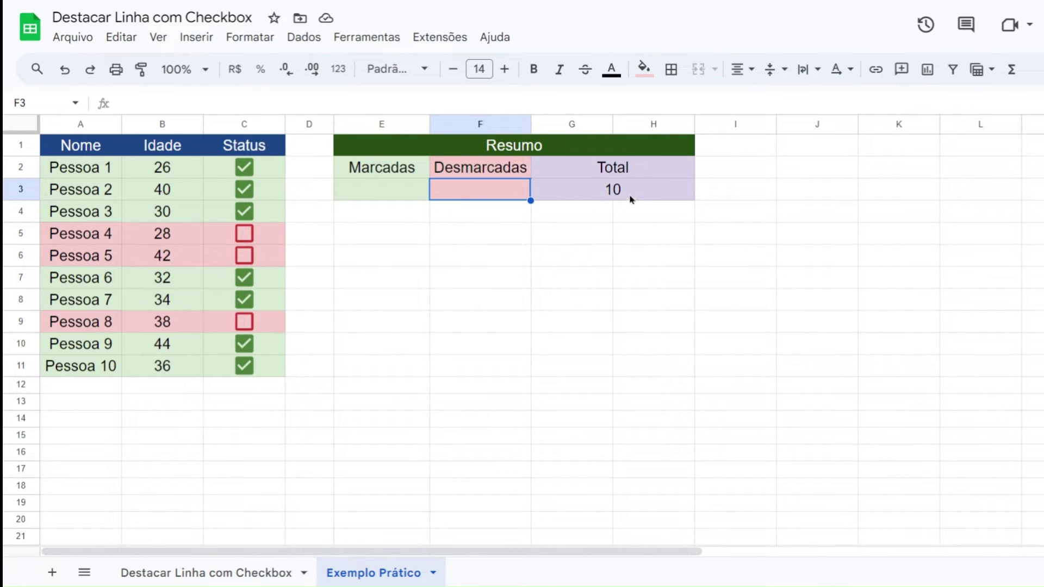
{"action": "left_click", "coordinate": [360, 193]}
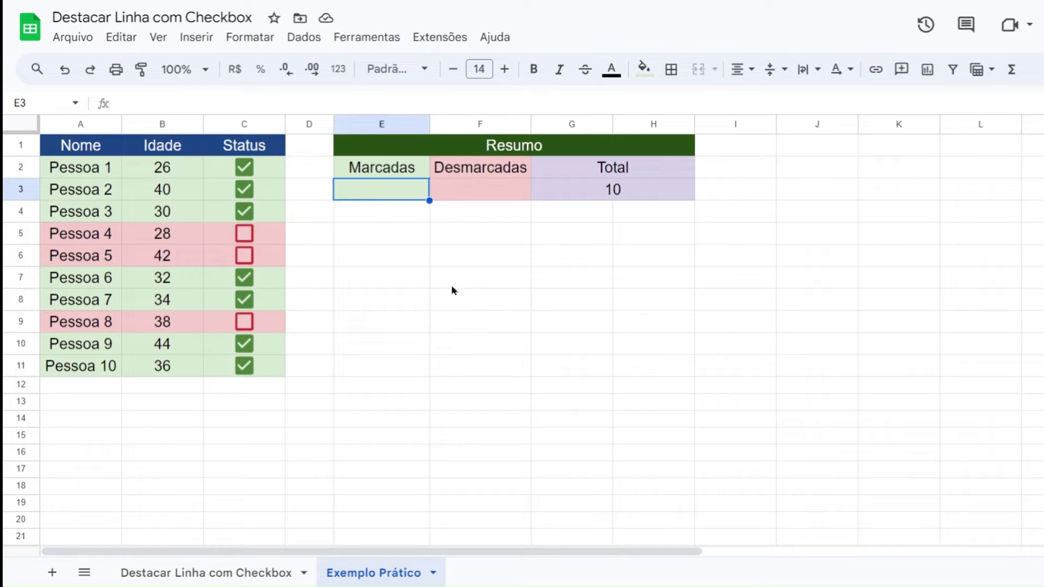
{"action": "type", "text": "=cont.se"}
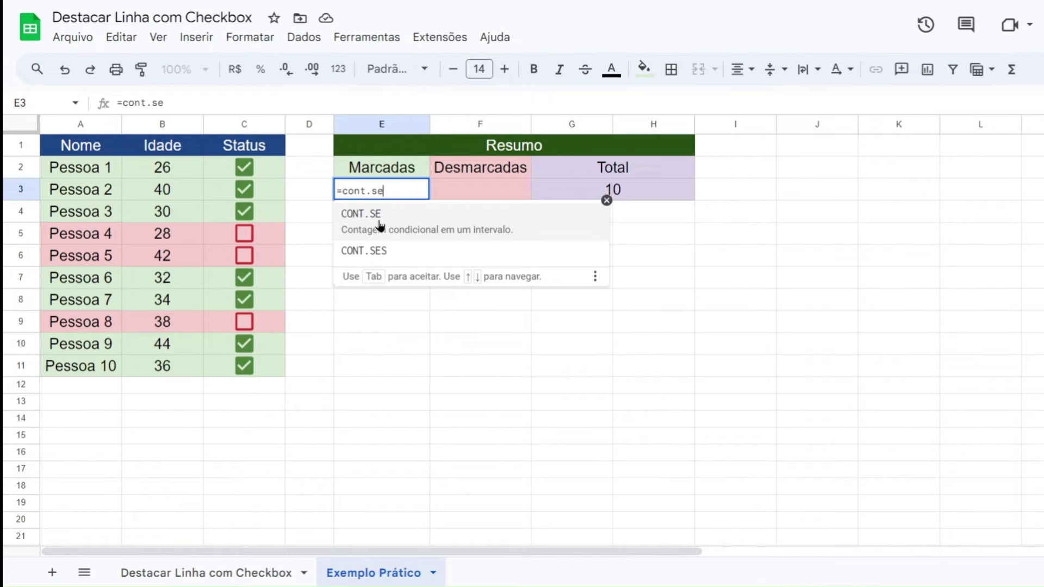
{"action": "left_click", "coordinate": [409, 228]}
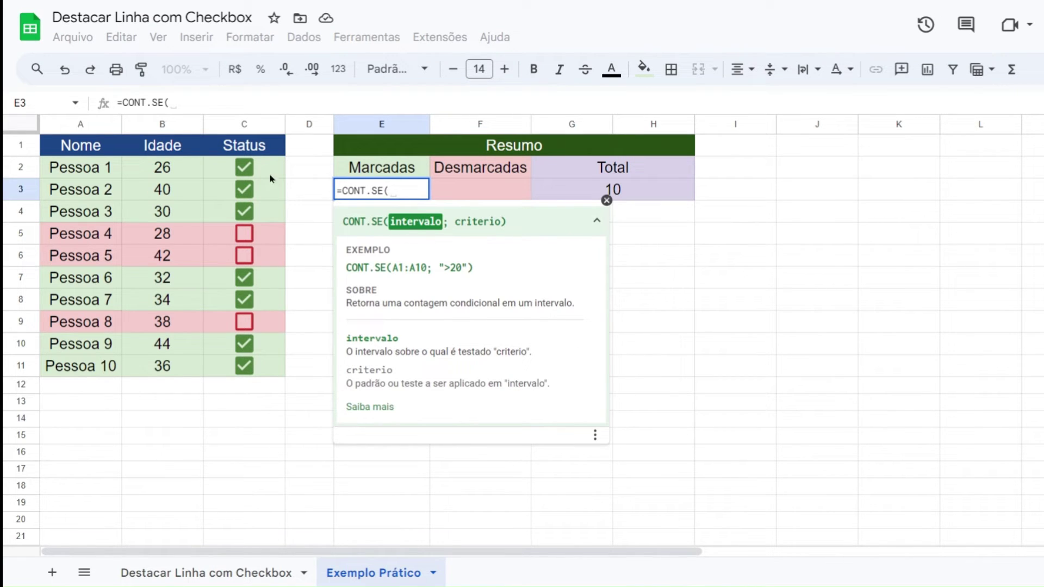
{"action": "left_click_drag", "start_coordinate": [269, 174], "coordinate": [263, 366]}
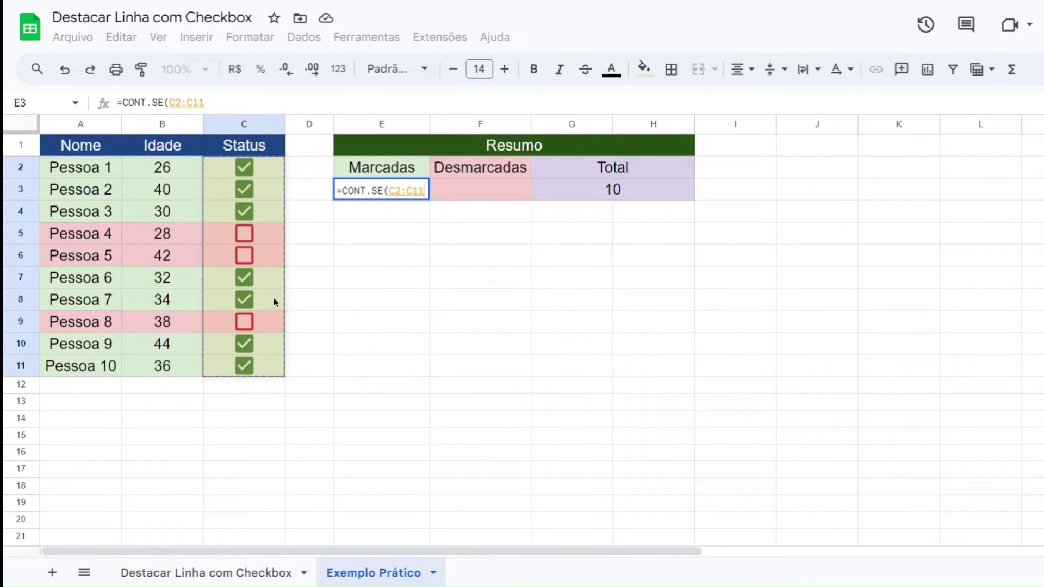
{"action": "type", "text": ";"}
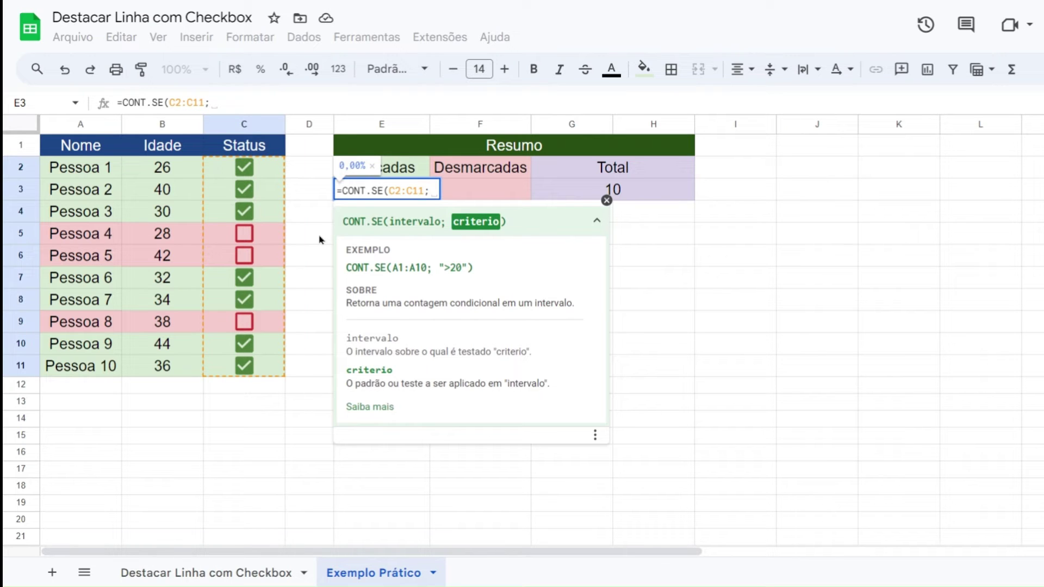
{"action": "type", "text": "V"}
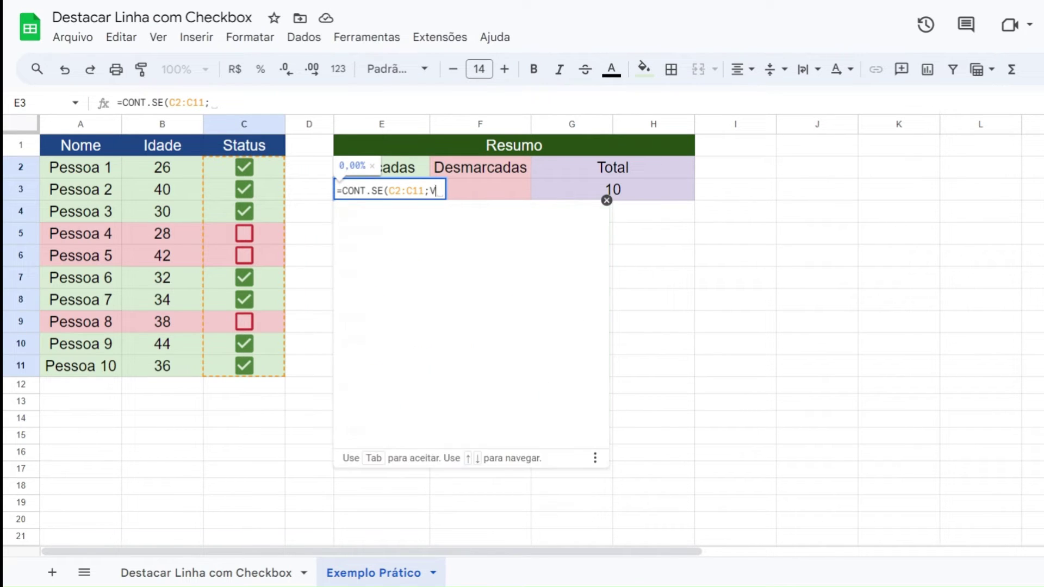
{"action": "type", "text": "ERDADEIRO"}
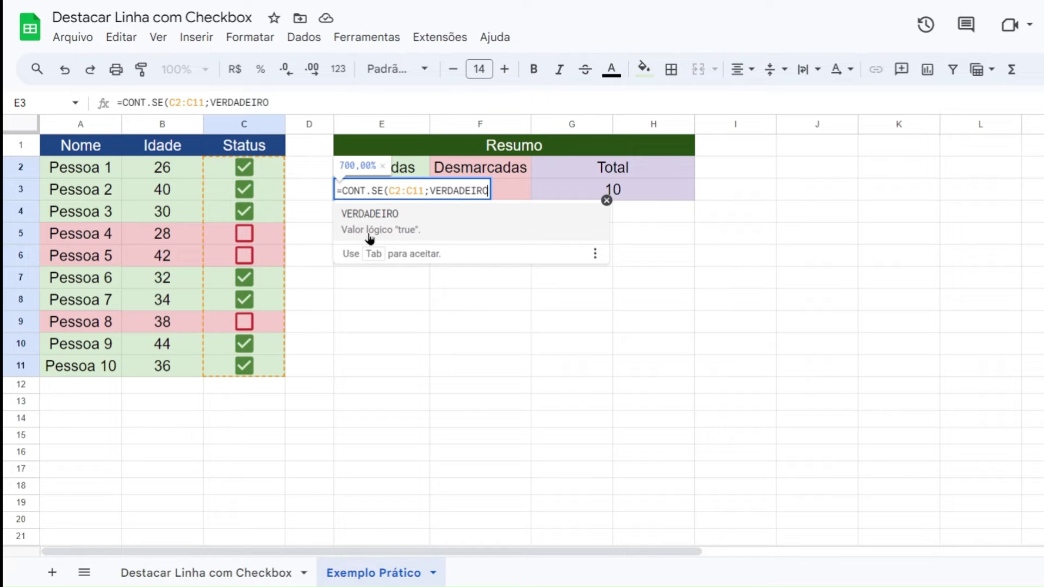
{"action": "left_click", "coordinate": [433, 185]}
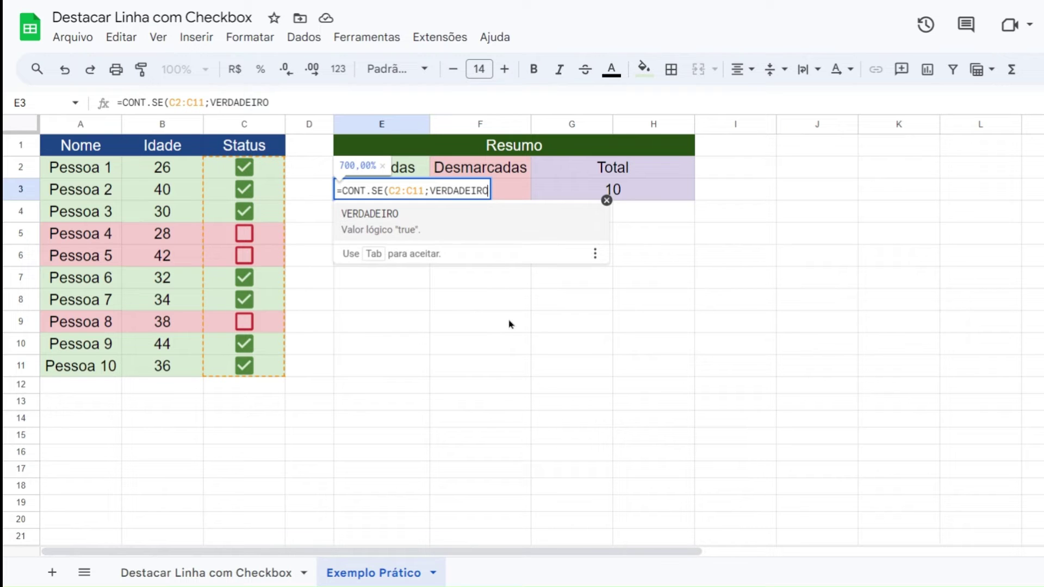
{"action": "type", "text": ")"}
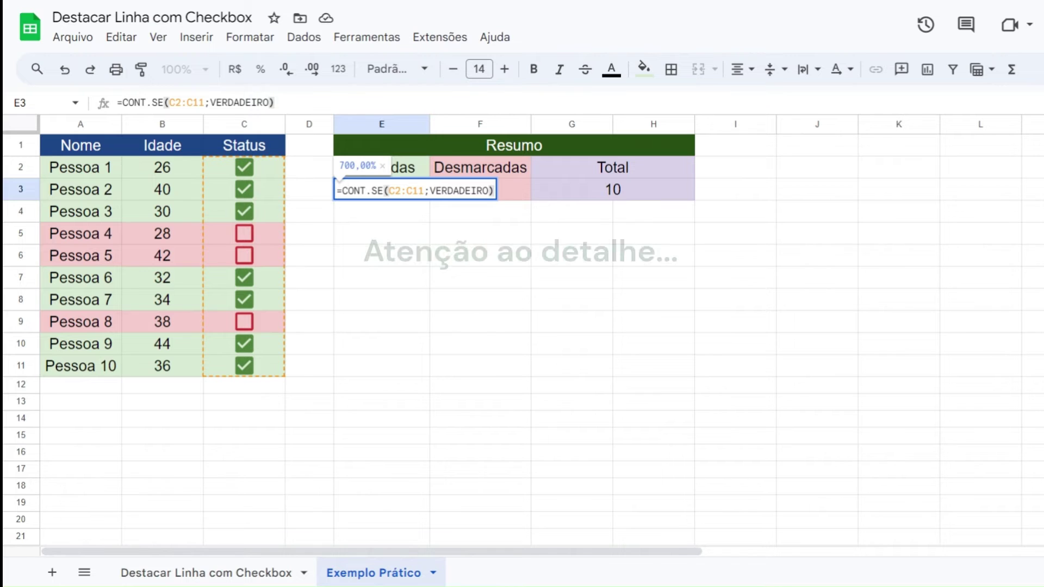
{"action": "key", "text": "Return"}
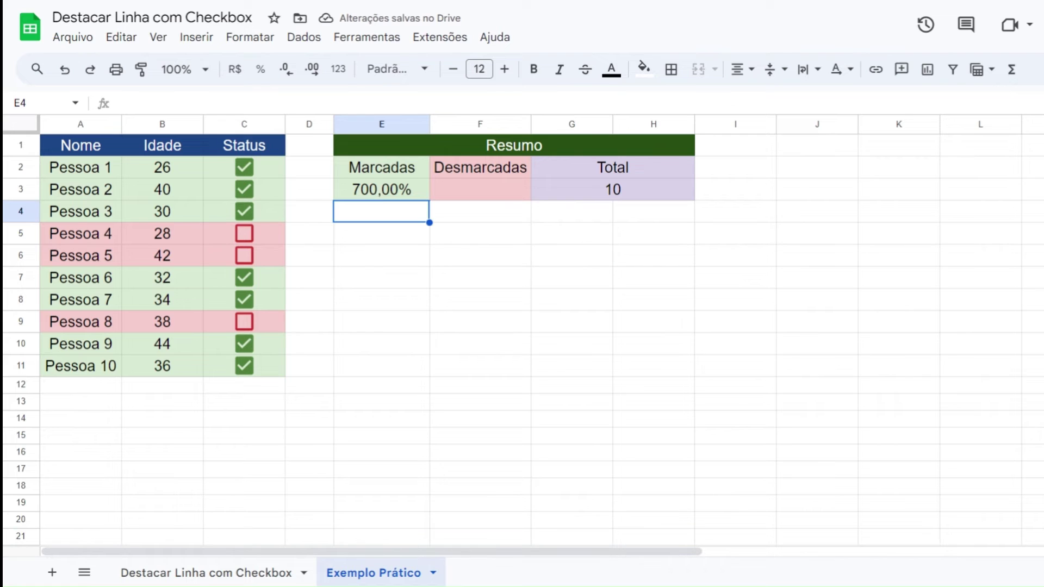
Step: Format the Marcadas result in E3 as a plain number, and switch it back to percentage format
{"action": "left_click", "coordinate": [373, 196]}
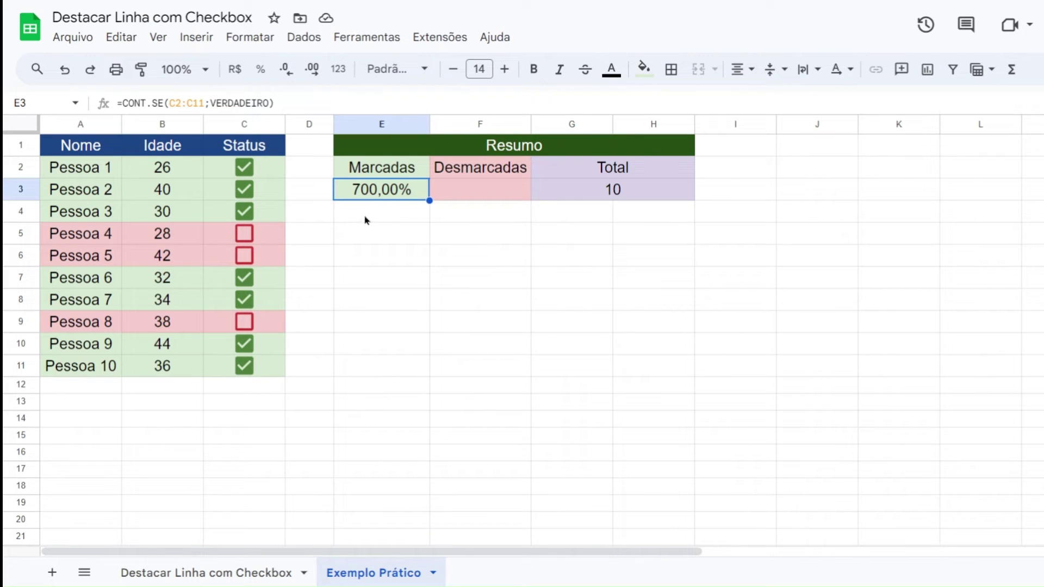
{"action": "left_click", "coordinate": [339, 69]}
{"action": "left_click", "coordinate": [374, 166]}
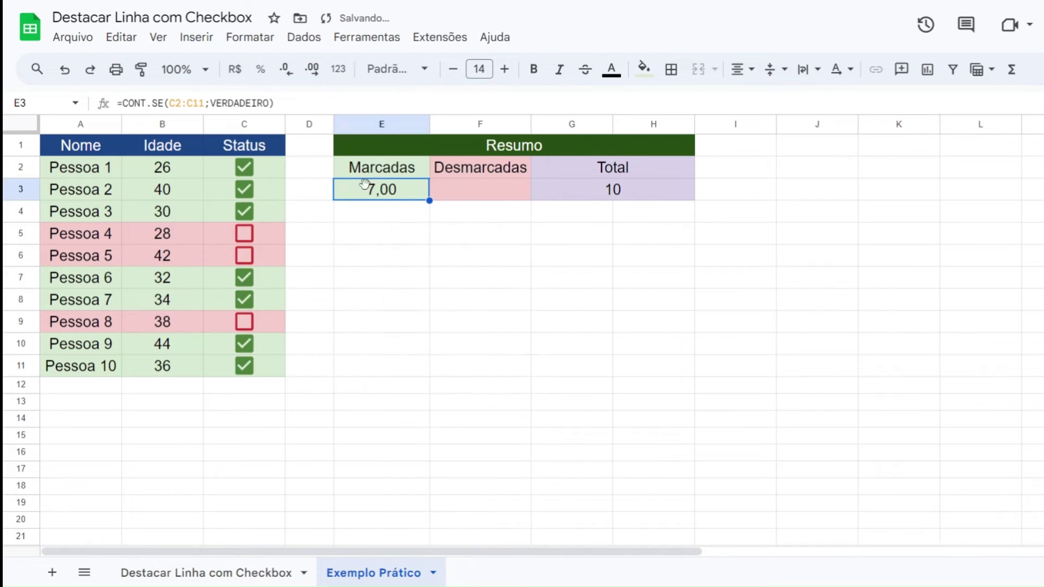
{"action": "key", "text": "Down"}
{"action": "key", "text": "Down"}
{"action": "left_click", "coordinate": [380, 197]}
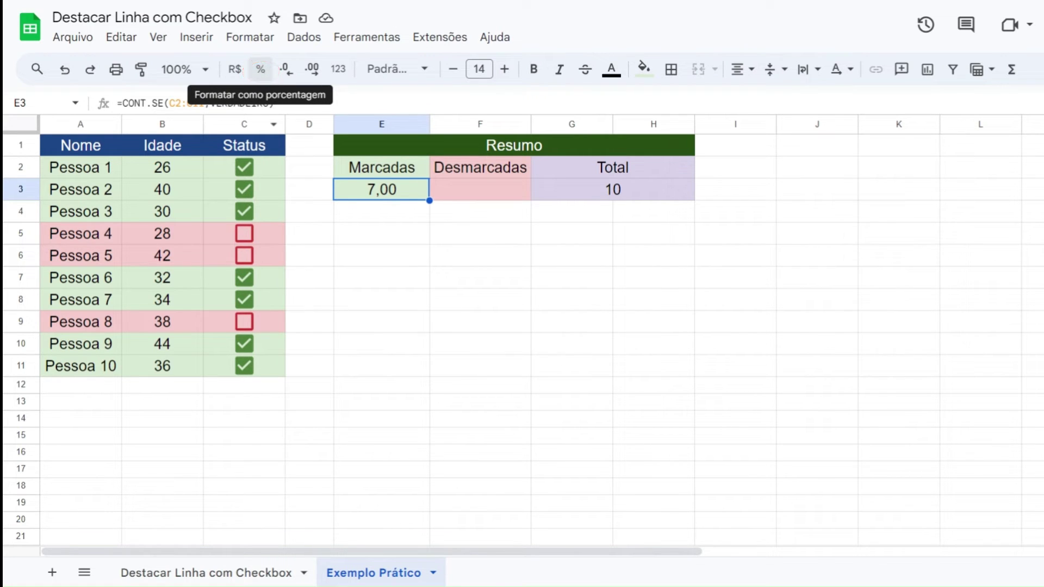
{"action": "left_click", "coordinate": [261, 69]}
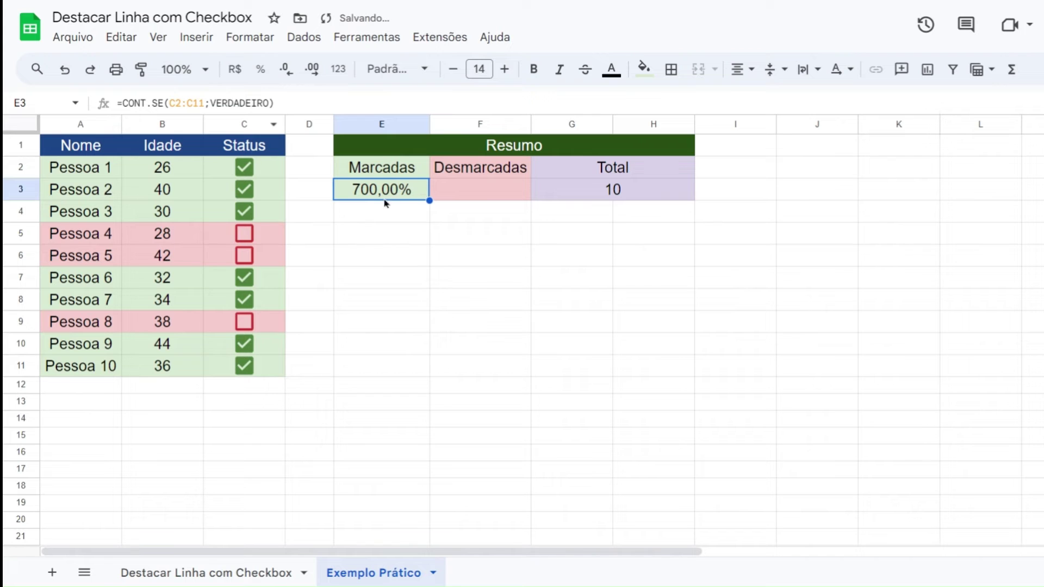
Step: Divide the Marcadas formula in E3 by the total, making it =CONT.SE(C2:C11;VERDADEIRO)/G3
{"action": "left_click", "coordinate": [289, 106]}
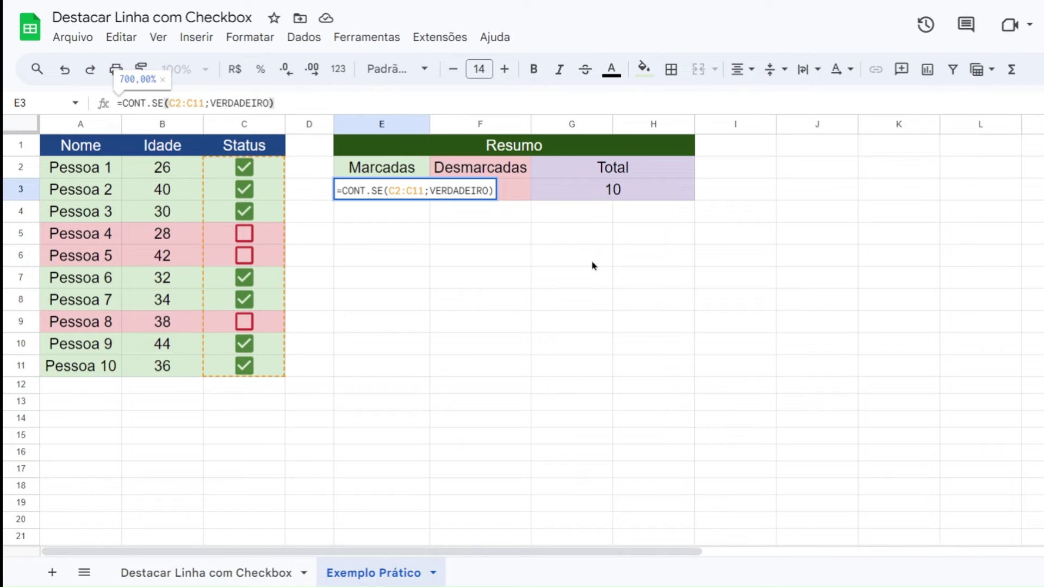
{"action": "type", "text": "/"}
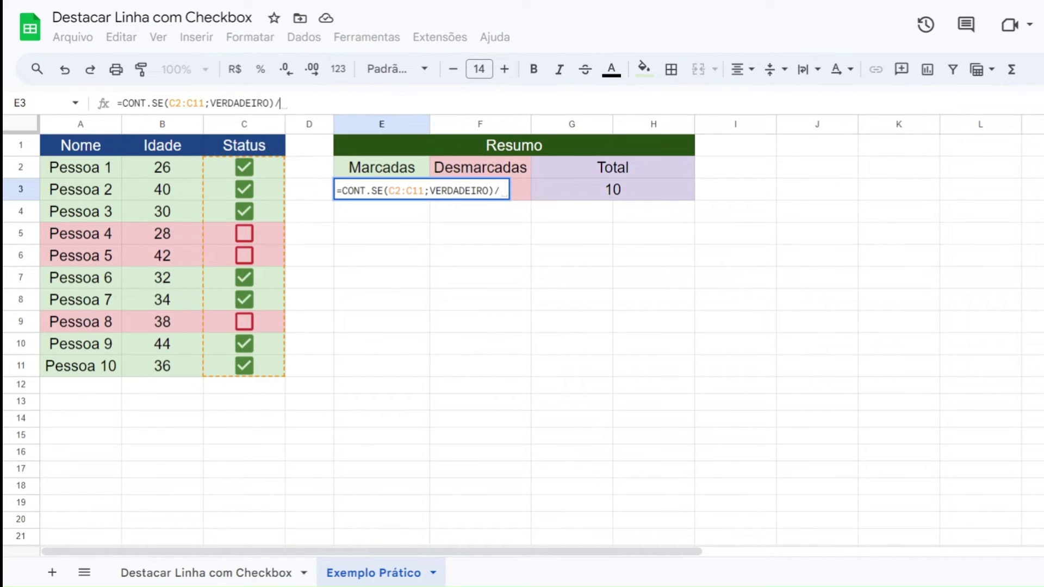
{"action": "left_click", "coordinate": [631, 198]}
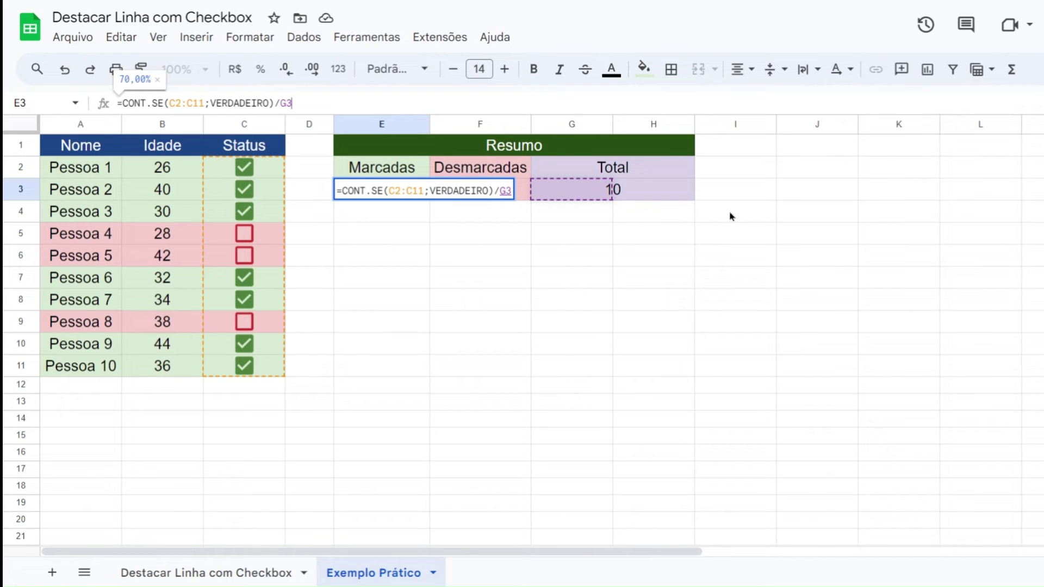
{"action": "key", "text": "Return"}
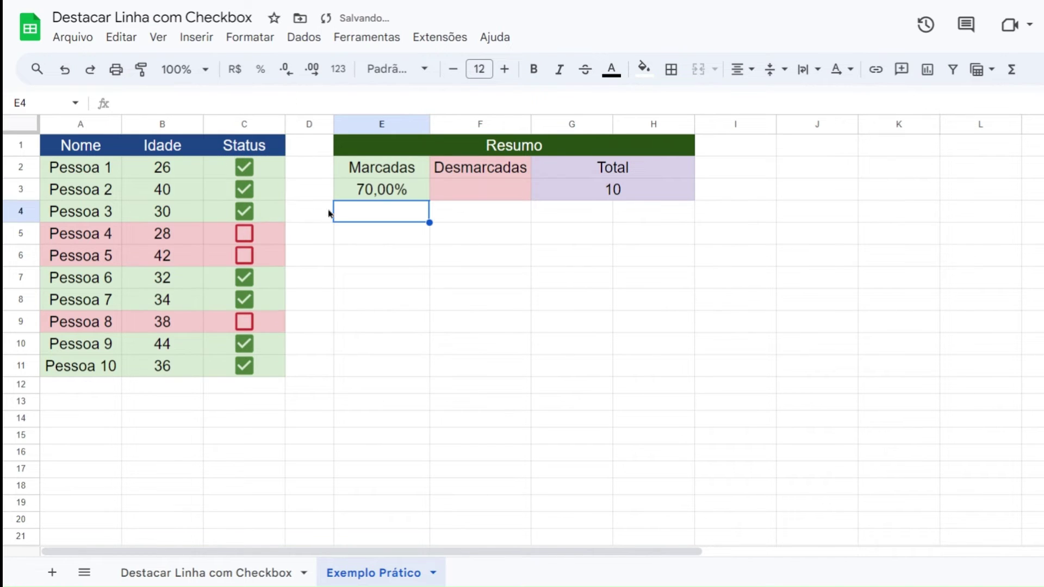
Step: Test the Marcadas percentage by unticking Pessoa 1, 2, 3, 6, 7 and 9, and ticking Pessoa 9, 8, 7 and 6
{"action": "left_click", "coordinate": [242, 168]}
{"action": "left_click", "coordinate": [244, 191]}
{"action": "left_click", "coordinate": [244, 212]}
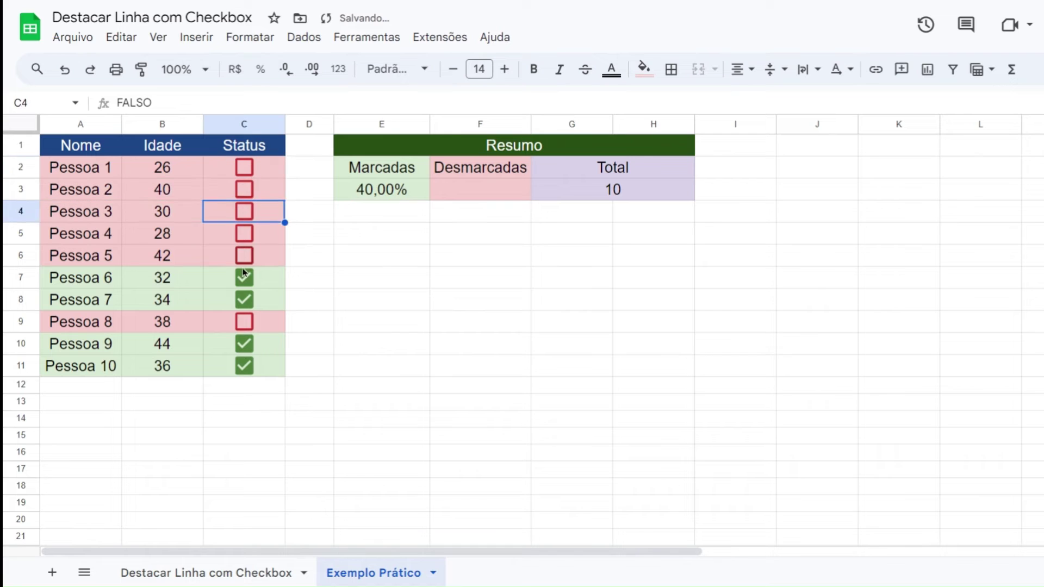
{"action": "left_click", "coordinate": [245, 278]}
{"action": "left_click", "coordinate": [245, 299]}
{"action": "left_click", "coordinate": [246, 344]}
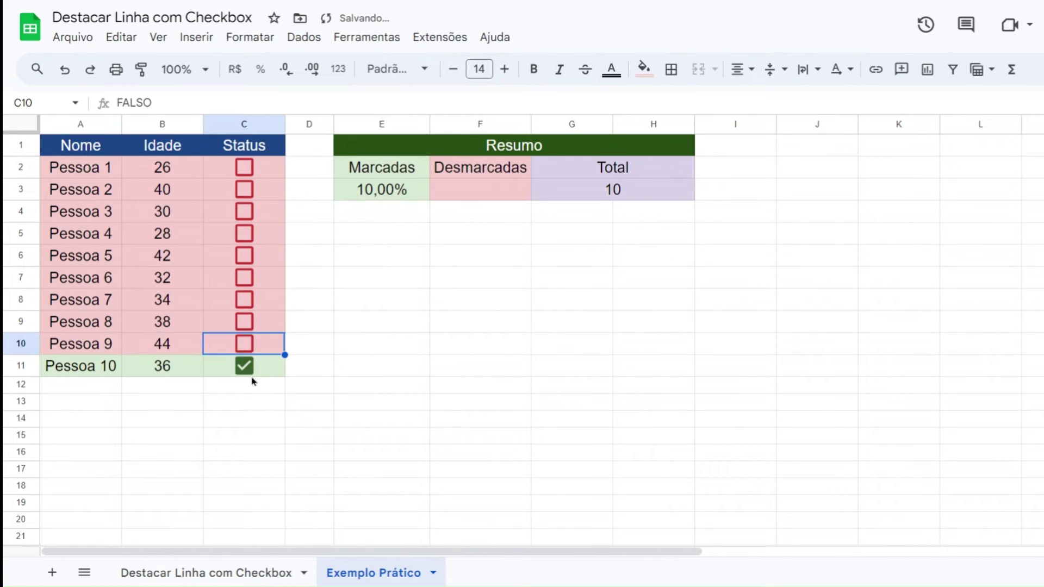
{"action": "left_click", "coordinate": [245, 344]}
{"action": "left_click", "coordinate": [246, 321]}
{"action": "left_click", "coordinate": [245, 300]}
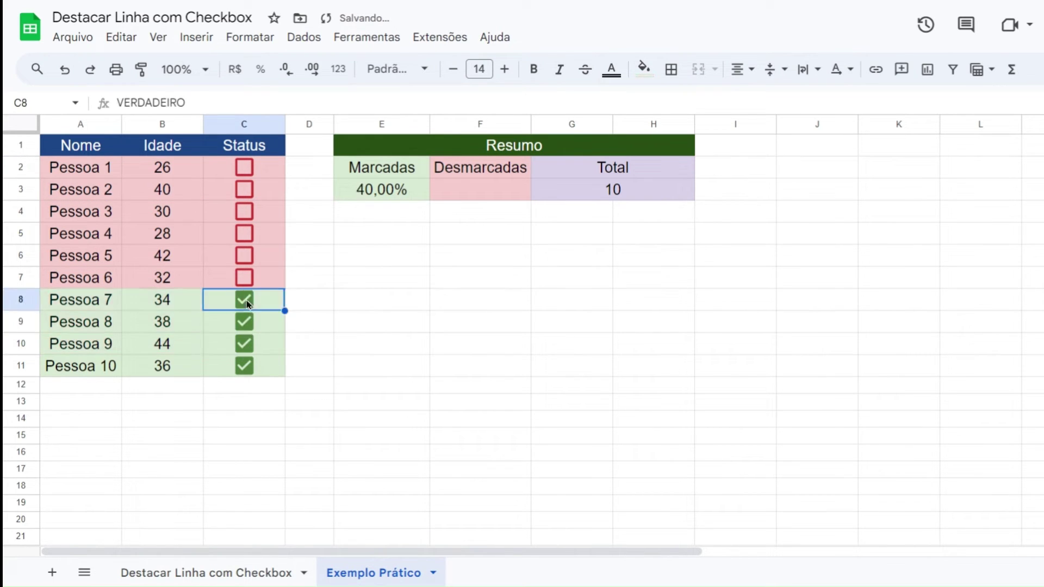
{"action": "left_click", "coordinate": [245, 278]}
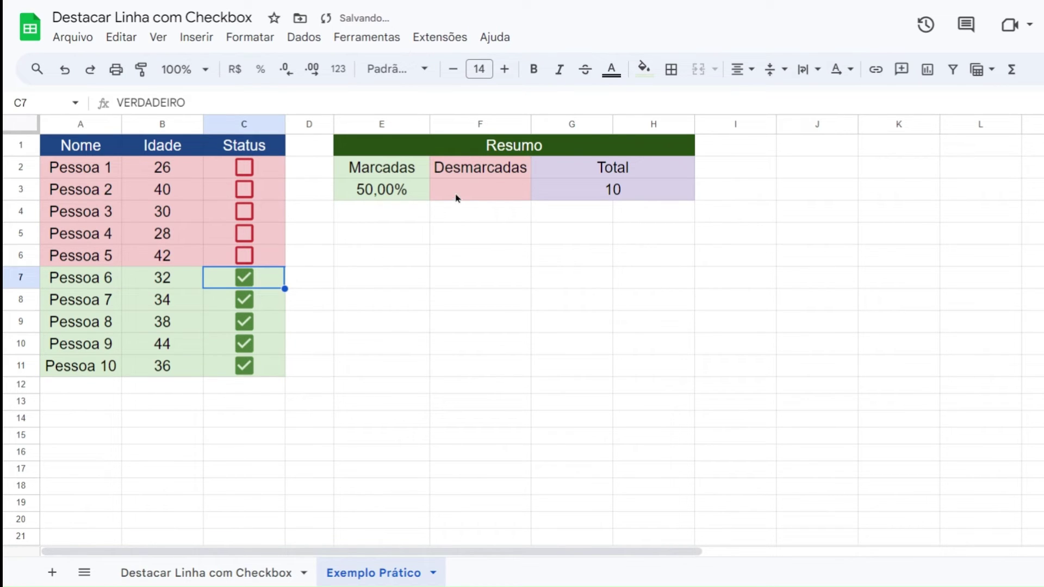
Step: Enter the formula =CONT.SE(C2:C11;FALSO)/G3 in cell F3 under Desmarcadas to calculate the share of unticked checkboxes
{"action": "left_click", "coordinate": [403, 189]}
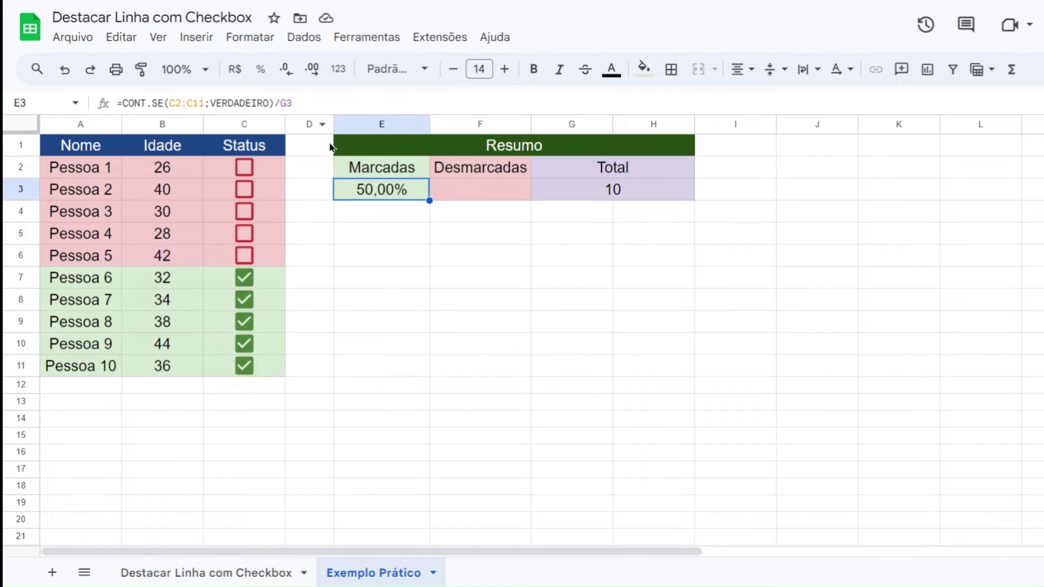
{"action": "left_click", "coordinate": [469, 189]}
{"action": "type", "text": "=cont.se"}
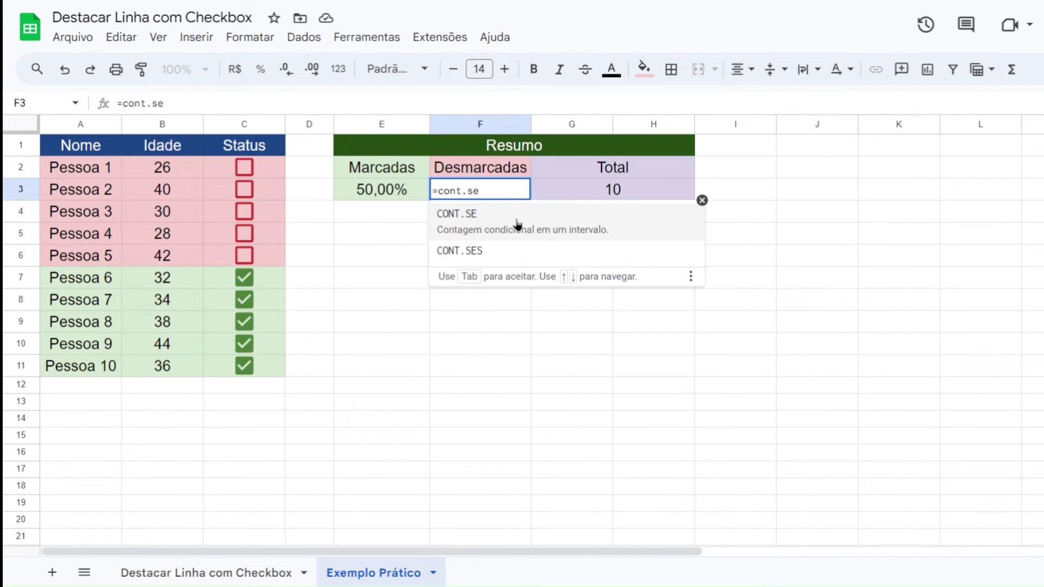
{"action": "left_click", "coordinate": [518, 224]}
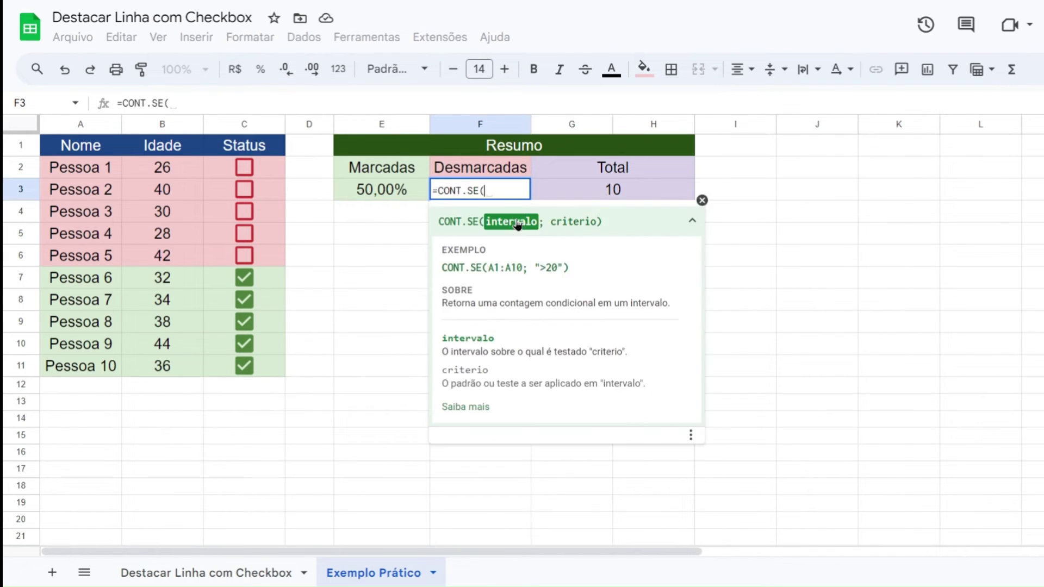
{"action": "left_click_drag", "start_coordinate": [267, 178], "coordinate": [277, 367]}
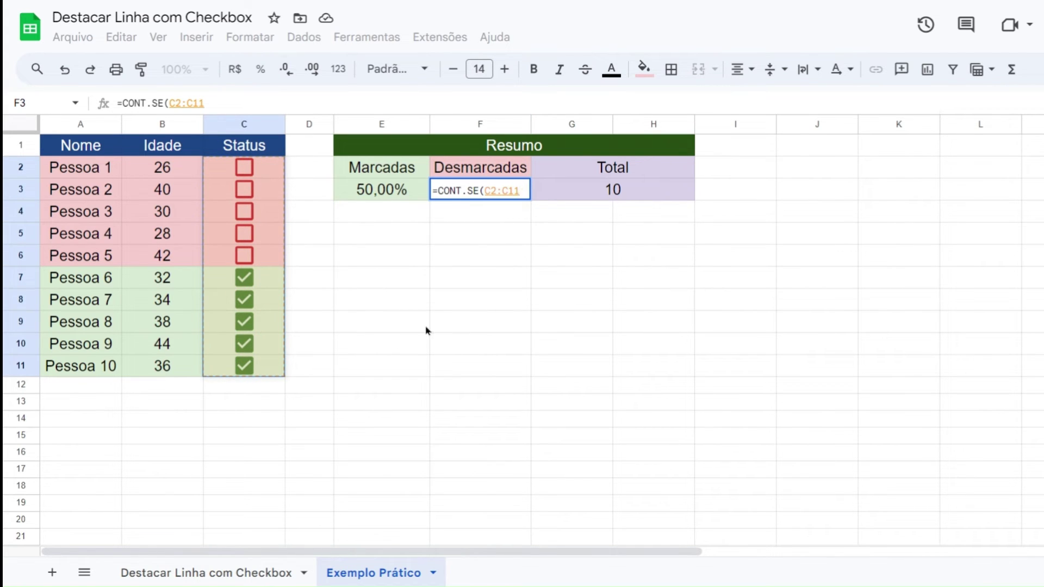
{"action": "type", "text": ";"}
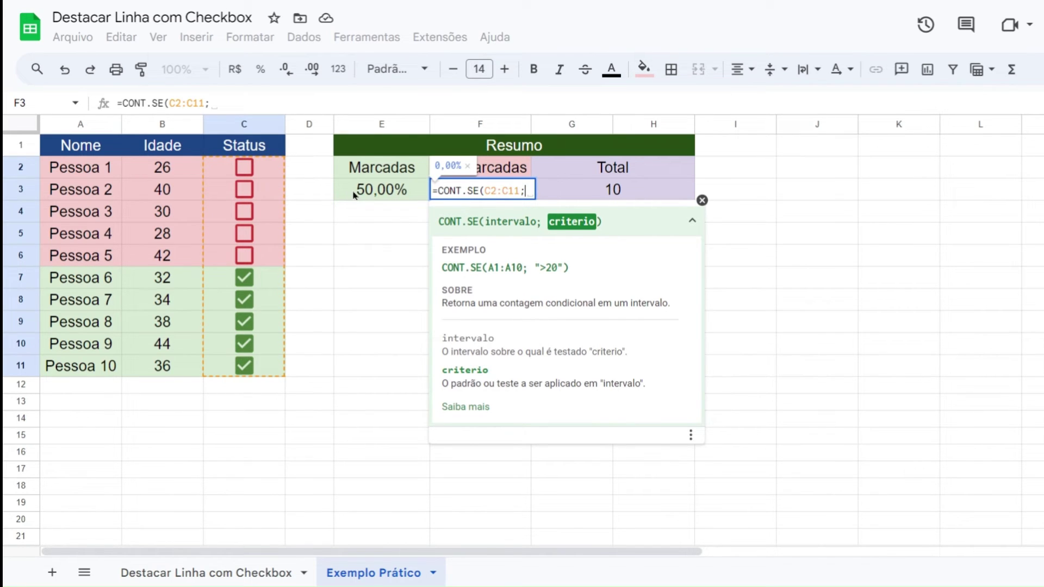
{"action": "type", "text": "FALSO"}
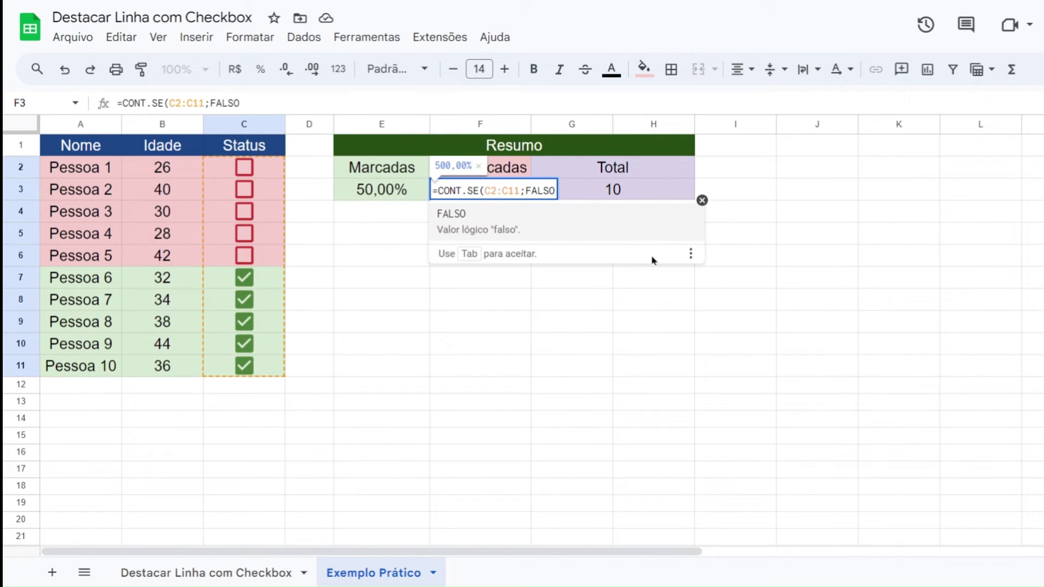
{"action": "type", "text": ")"}
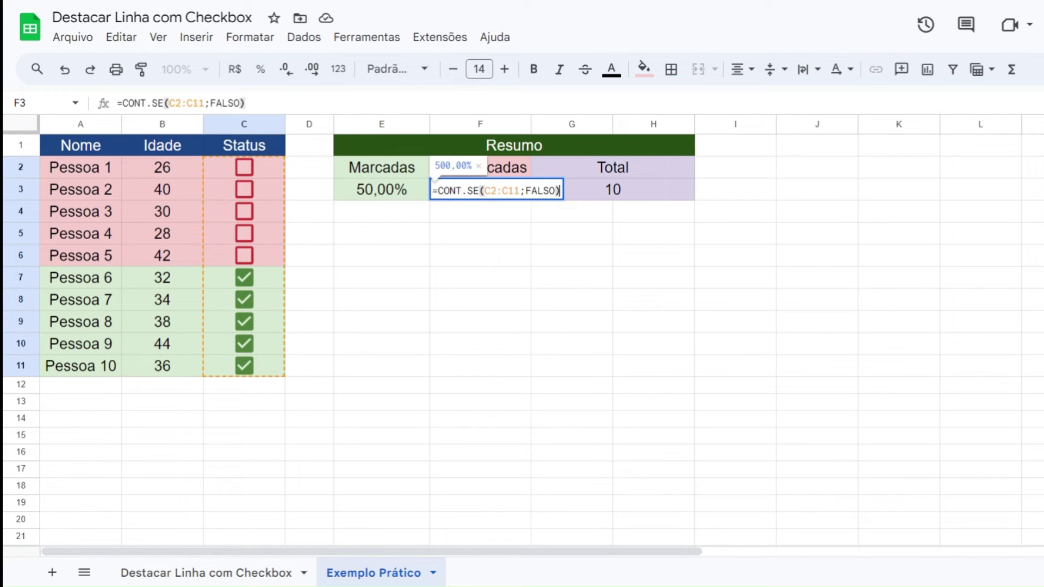
{"action": "type", "text": "/"}
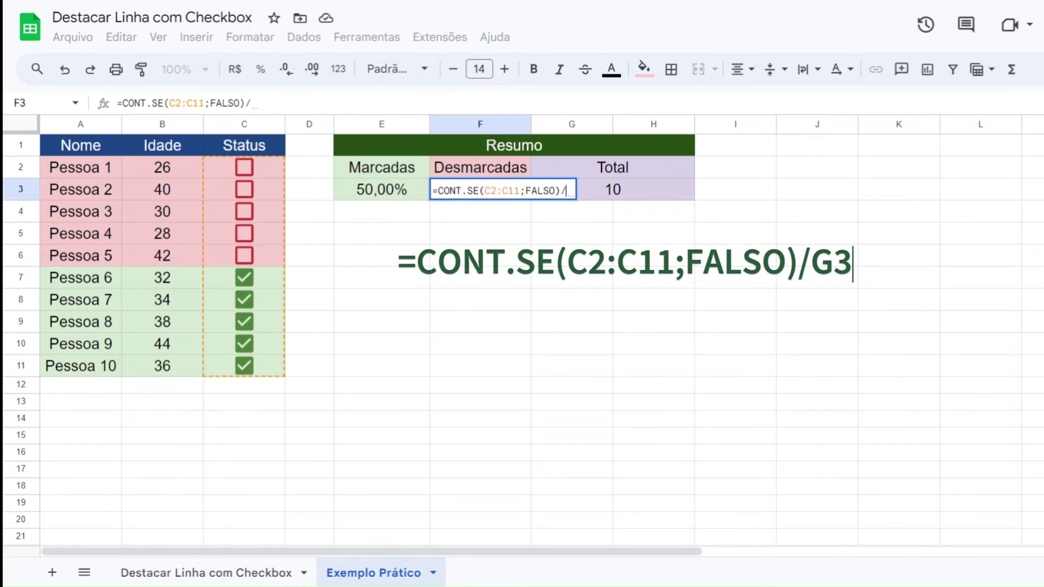
{"action": "left_click", "coordinate": [638, 194]}
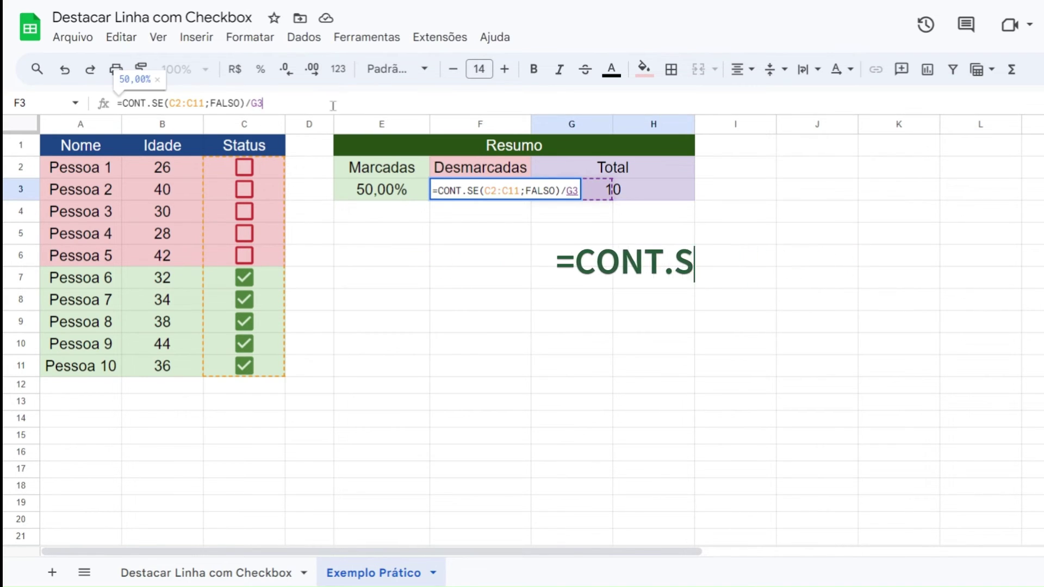
{"action": "key", "text": "Return"}
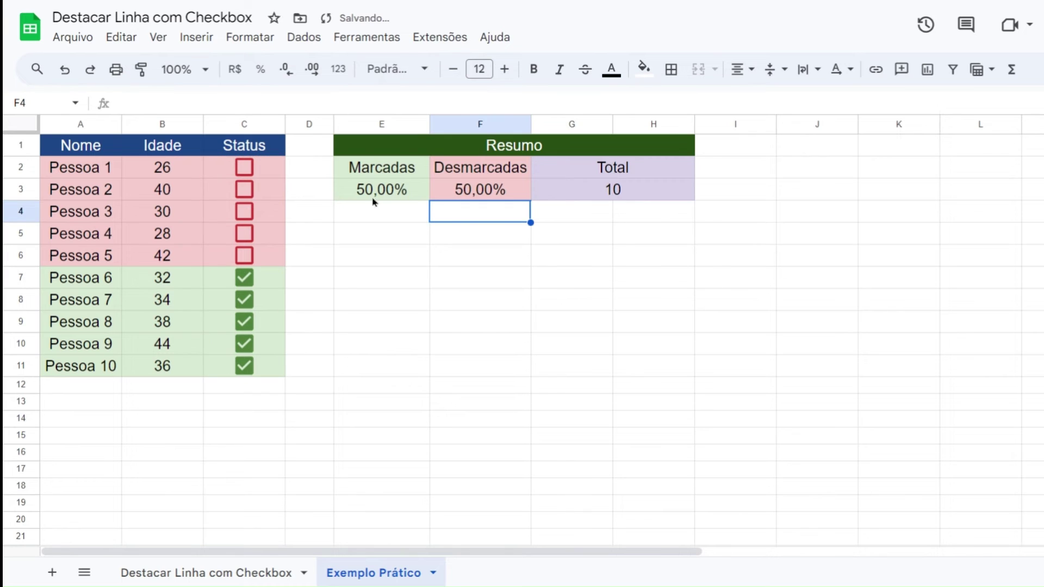
Step: Test both percentages by ticking the Status checkboxes of Pessoa 5, 4, 3, 2 and 1
{"action": "left_click", "coordinate": [243, 258]}
{"action": "left_click", "coordinate": [244, 234]}
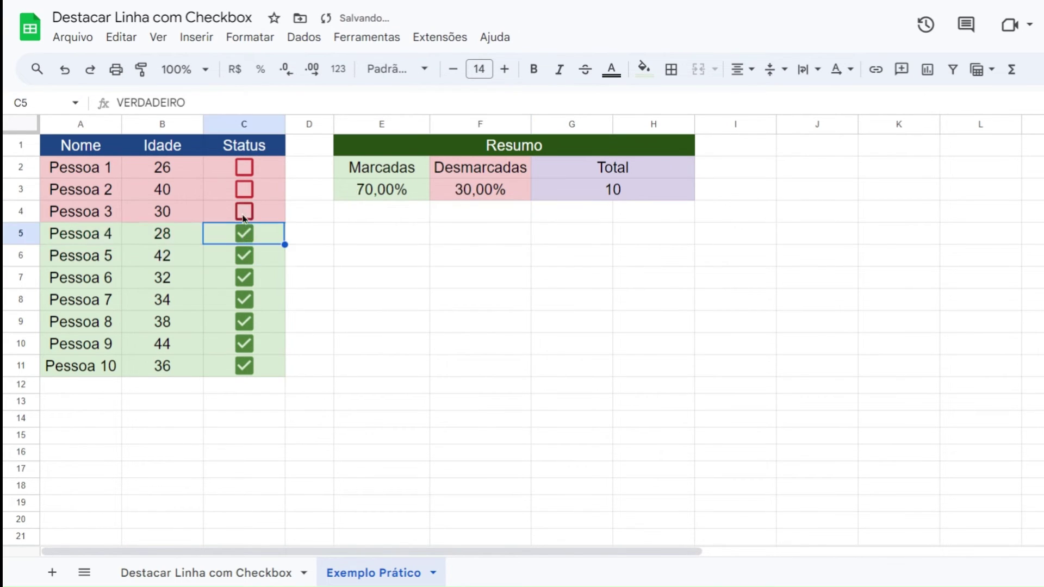
{"action": "left_click", "coordinate": [244, 213]}
{"action": "left_click", "coordinate": [245, 190]}
{"action": "left_click", "coordinate": [245, 169]}
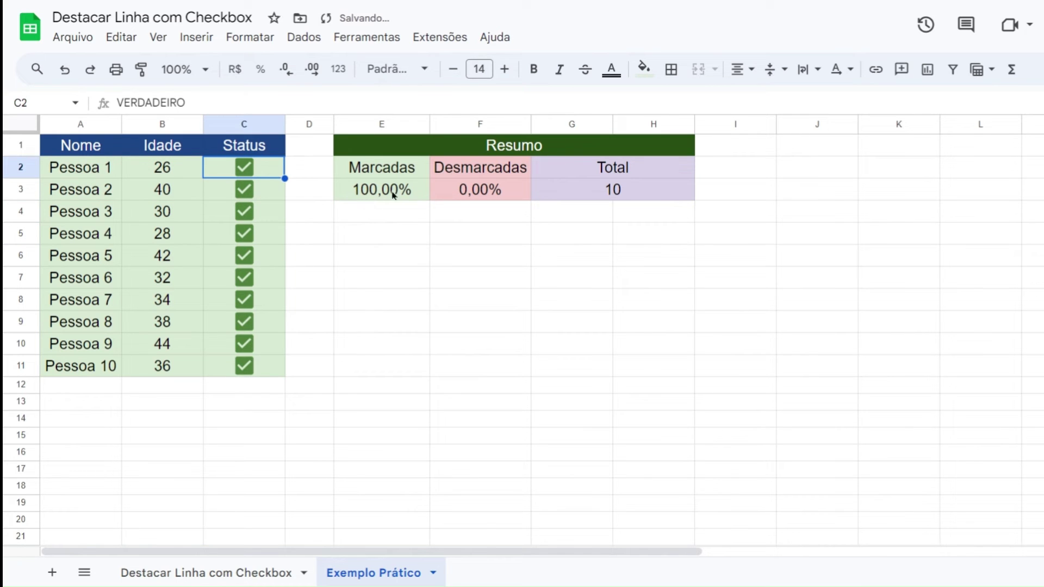
Step: Untick all the Status checkboxes one by one, from Pessoa 1 down to Pessoa 10
{"action": "left_click", "coordinate": [245, 170]}
{"action": "left_click", "coordinate": [245, 192]}
{"action": "left_click", "coordinate": [246, 213]}
{"action": "left_click", "coordinate": [246, 235]}
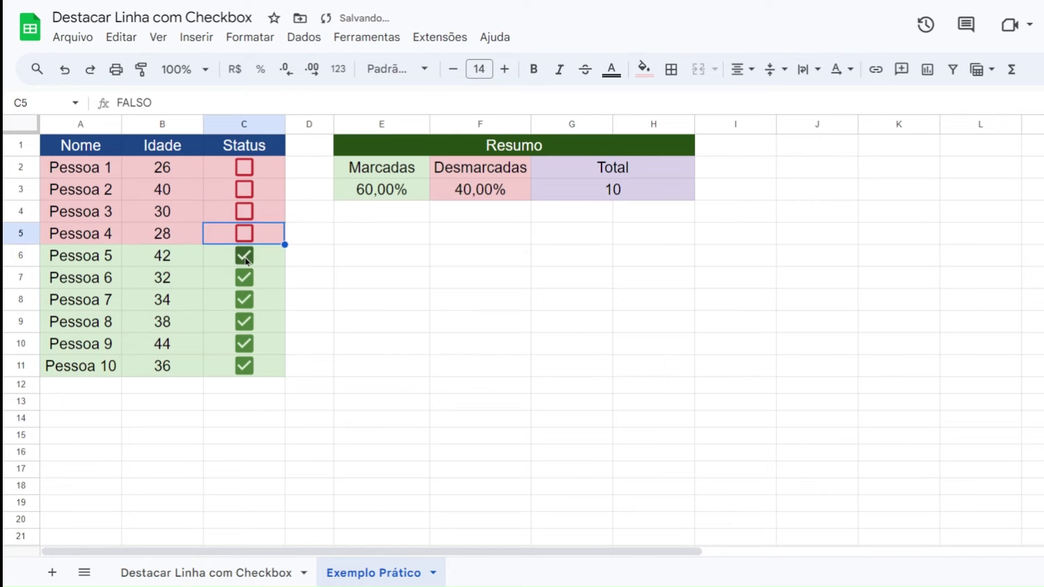
{"action": "left_click", "coordinate": [246, 256]}
{"action": "left_click", "coordinate": [246, 279]}
{"action": "left_click", "coordinate": [246, 301]}
{"action": "left_click", "coordinate": [246, 323]}
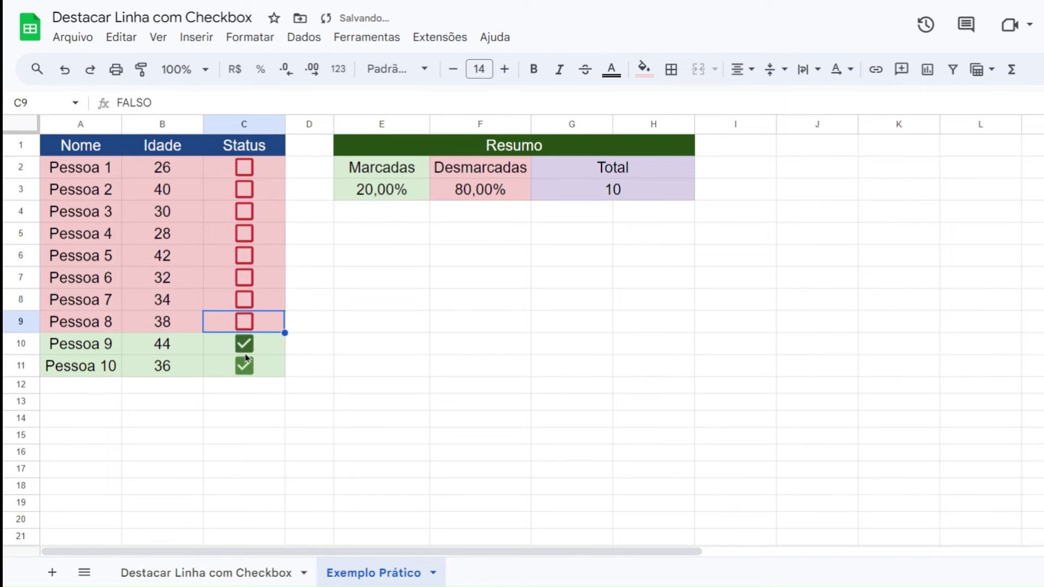
{"action": "left_click", "coordinate": [246, 345]}
{"action": "left_click", "coordinate": [246, 367]}
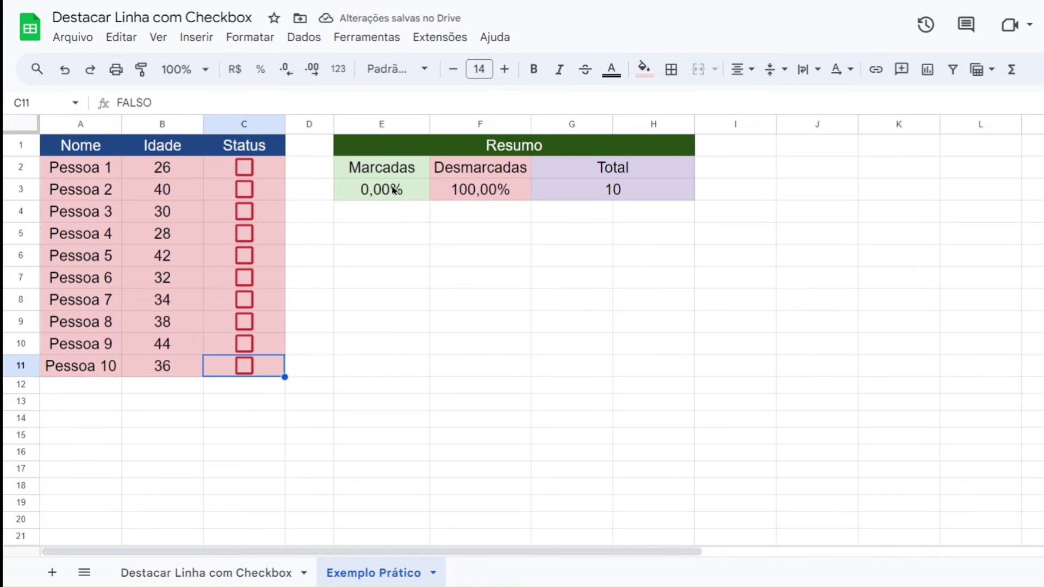
Step: Tick the Status checkboxes from Pessoa 10 up to Pessoa 4, leaving Pessoa 1 to 3 unticked
{"action": "left_click", "coordinate": [245, 365]}
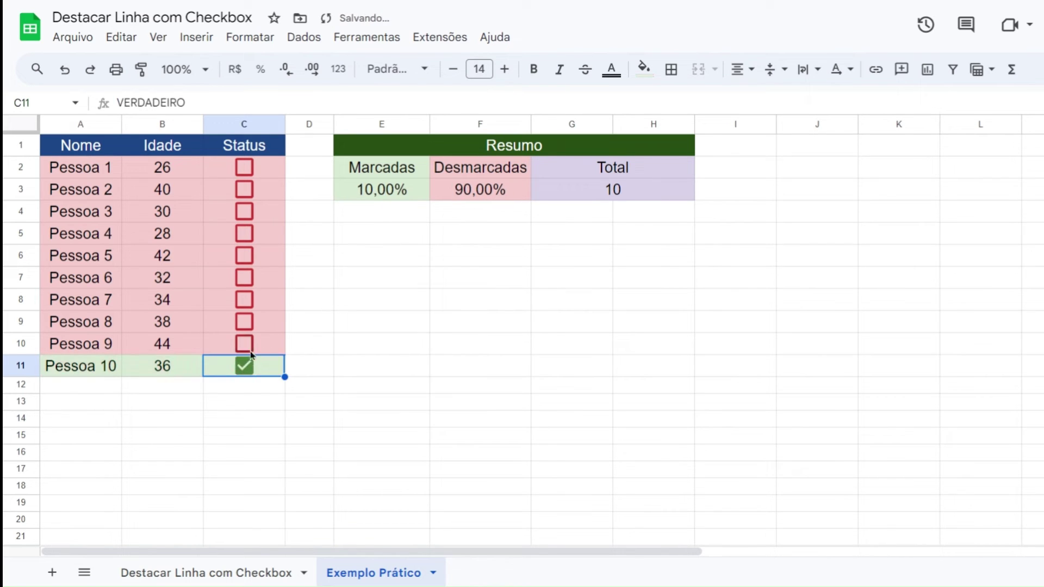
{"action": "left_click", "coordinate": [244, 343]}
{"action": "left_click", "coordinate": [244, 322]}
{"action": "left_click", "coordinate": [244, 300]}
{"action": "left_click", "coordinate": [245, 278]}
{"action": "left_click", "coordinate": [244, 255]}
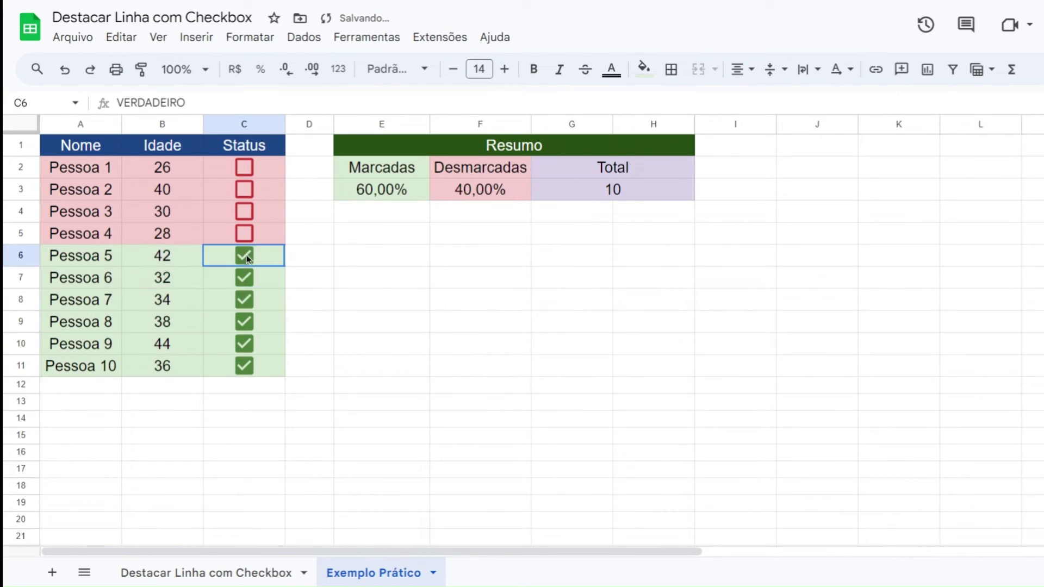
{"action": "left_click", "coordinate": [246, 234]}
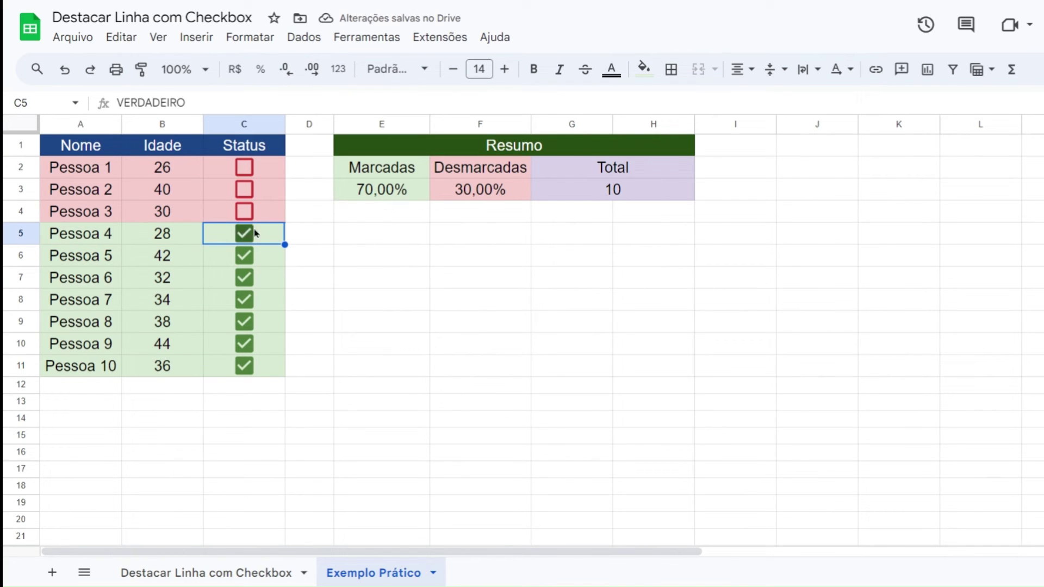
Step: Review the Marcadas, Desmarcadas and Total result cells in row 3 of the Resumo table
{"action": "left_click", "coordinate": [383, 195]}
{"action": "left_click", "coordinate": [466, 203]}
{"action": "left_click", "coordinate": [570, 202]}
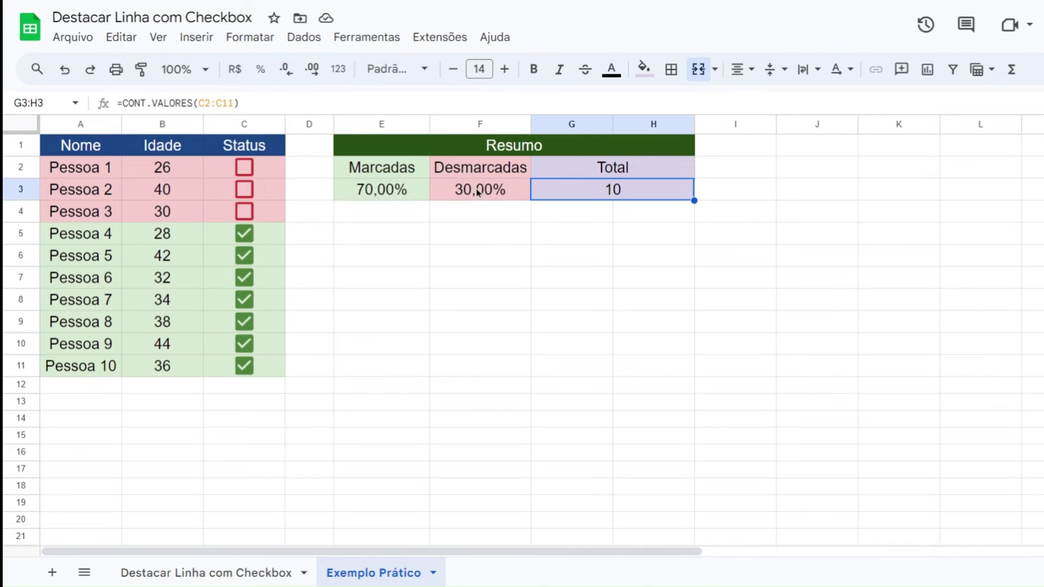
{"action": "left_click", "coordinate": [478, 192]}
{"action": "left_click", "coordinate": [386, 197]}
{"action": "left_click", "coordinate": [466, 201]}
{"action": "left_click", "coordinate": [570, 202]}
{"action": "left_click", "coordinate": [410, 216]}
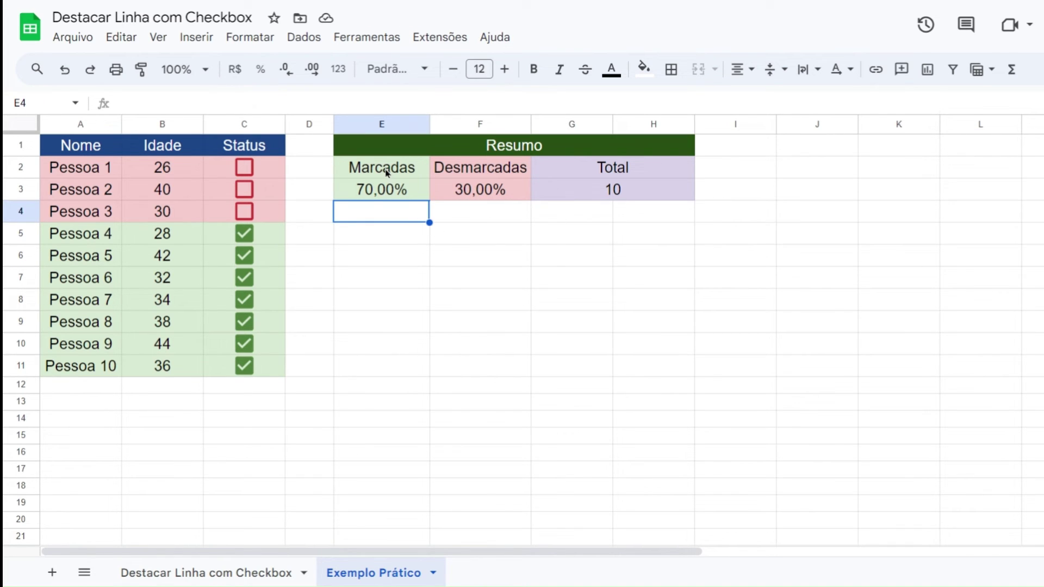
Step: Insert a pie chart from the Marcadas and Desmarcadas range E2:F3 and move it below the Resumo table
{"action": "left_click_drag", "start_coordinate": [387, 172], "coordinate": [474, 191]}
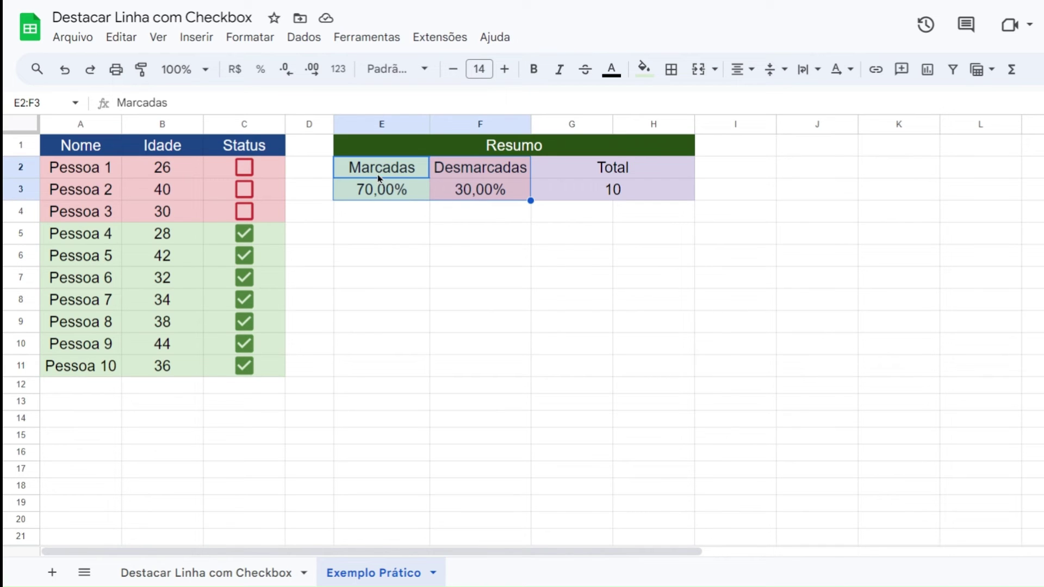
{"action": "left_click", "coordinate": [196, 37]}
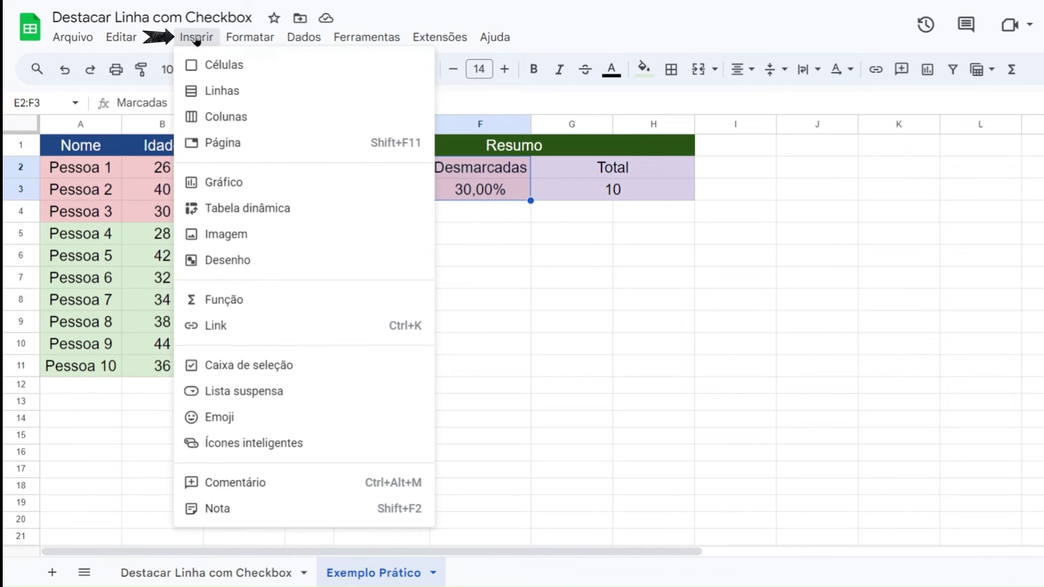
{"action": "left_click", "coordinate": [228, 184]}
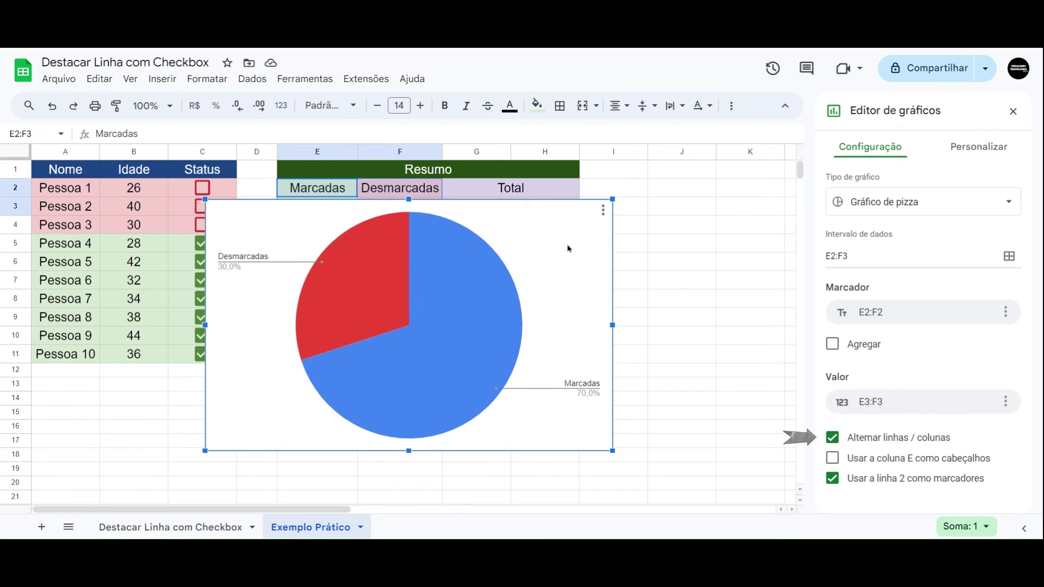
{"action": "left_click_drag", "start_coordinate": [569, 249], "coordinate": [624, 278]}
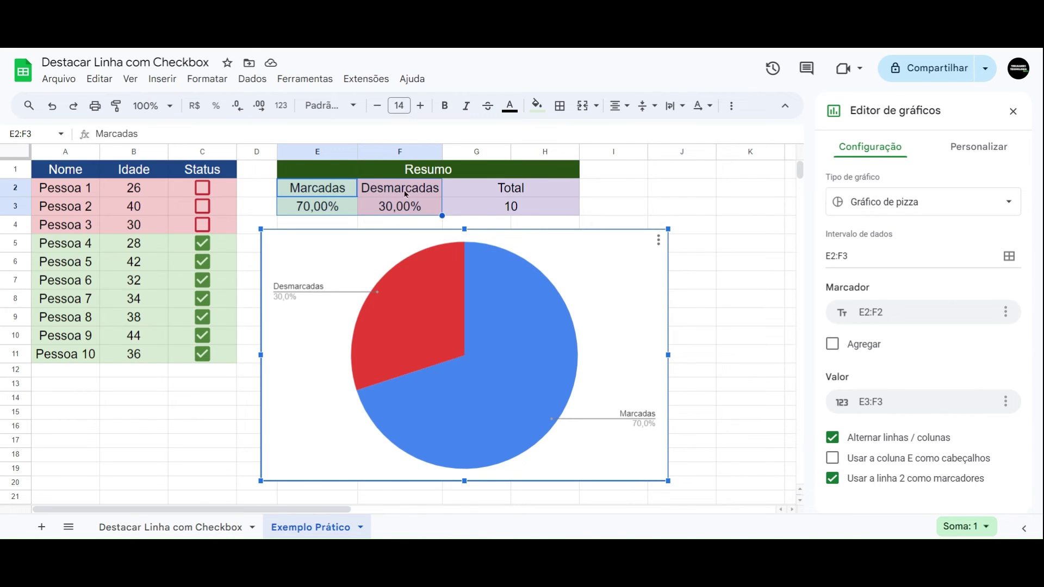
Step: Turn off the chart's Alternar linhas / colunas option, turn it back on, and leave the chart editor
{"action": "left_click", "coordinate": [834, 441]}
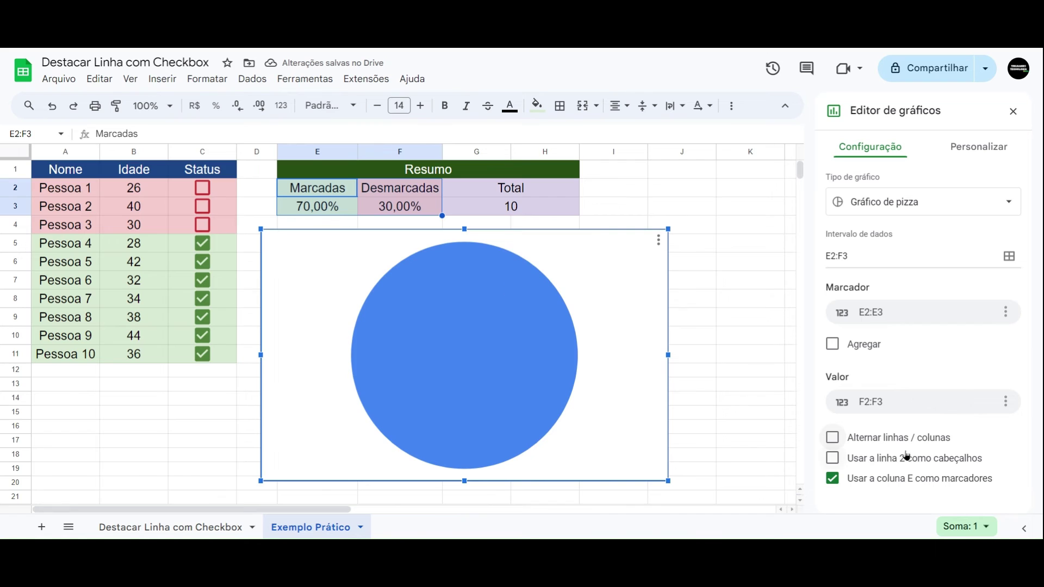
{"action": "left_click", "coordinate": [833, 439]}
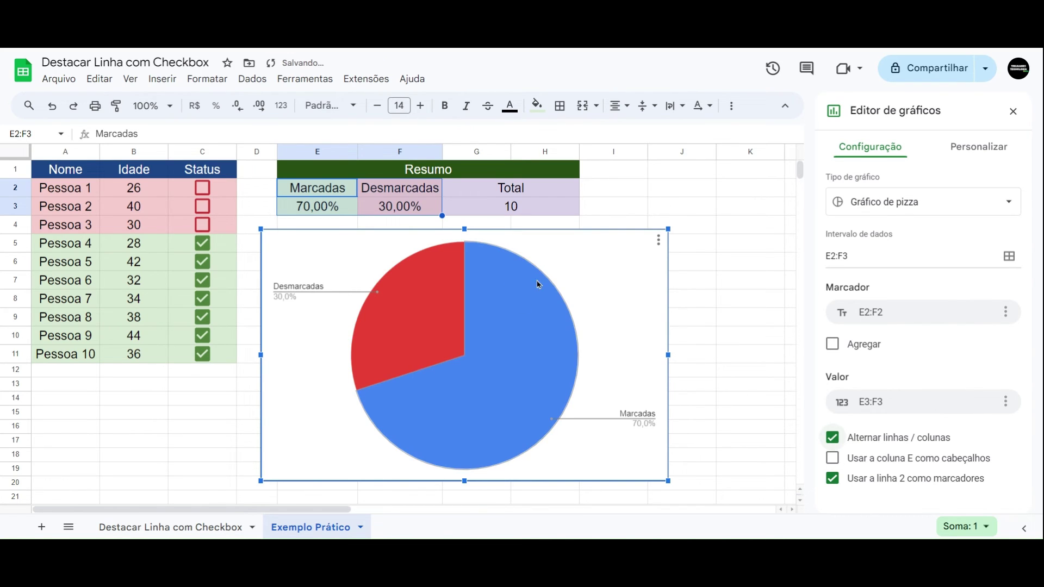
{"action": "left_click", "coordinate": [704, 266]}
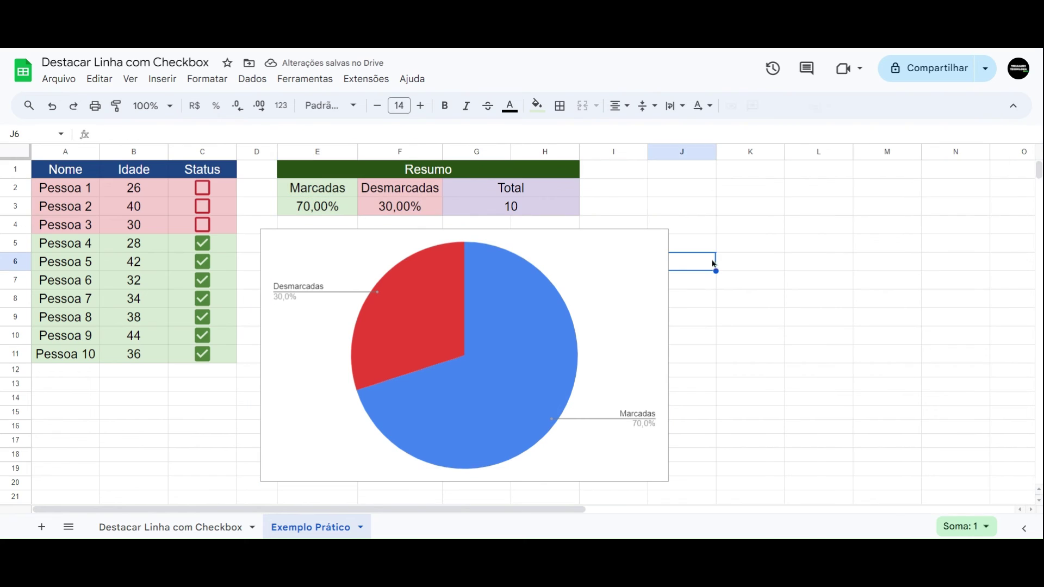
Step: Shrink the pie chart and align it under the Resumo table, covering about columns E to H down to row 14
{"action": "left_click", "coordinate": [621, 259]}
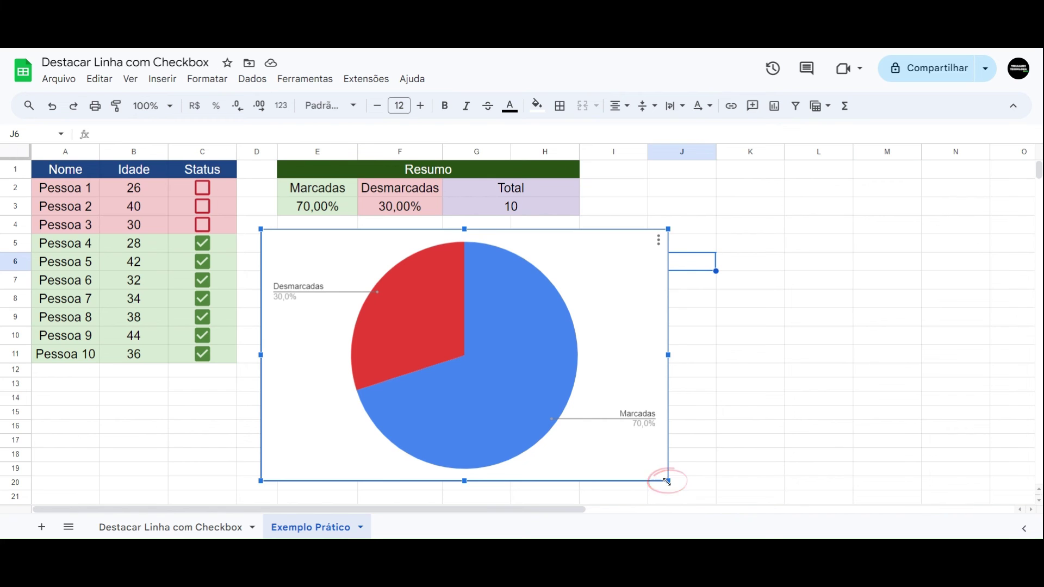
{"action": "left_click_drag", "start_coordinate": [668, 482], "coordinate": [484, 349]}
{"action": "left_click", "coordinate": [578, 343]}
{"action": "left_click", "coordinate": [438, 260]}
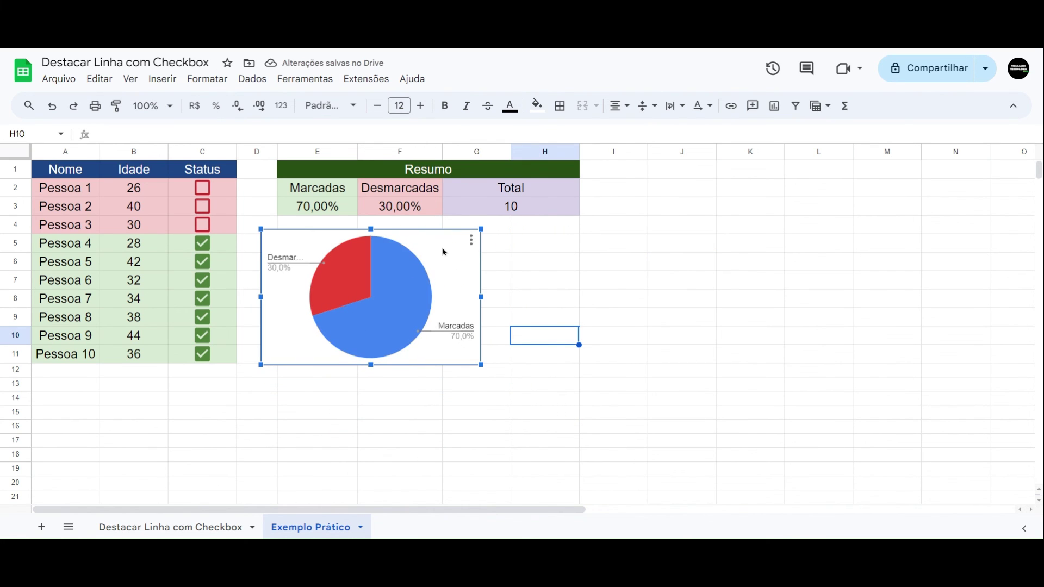
{"action": "mouse_move", "coordinate": [441, 252]}
{"action": "left_mouse_down"}
{"action": "mouse_move", "coordinate": [445, 243]}
{"action": "mouse_move", "coordinate": [529, 245]}
{"action": "mouse_move", "coordinate": [559, 326]}
{"action": "mouse_move", "coordinate": [418, 234]}
{"action": "mouse_move", "coordinate": [632, 283]}
{"action": "mouse_move", "coordinate": [395, 274]}
{"action": "mouse_move", "coordinate": [510, 219]}
{"action": "mouse_move", "coordinate": [475, 248]}
{"action": "mouse_move", "coordinate": [460, 244]}
{"action": "left_mouse_up"}
{"action": "left_click_drag", "start_coordinate": [500, 365], "coordinate": [553, 397]}
{"action": "left_click", "coordinate": [610, 281]}
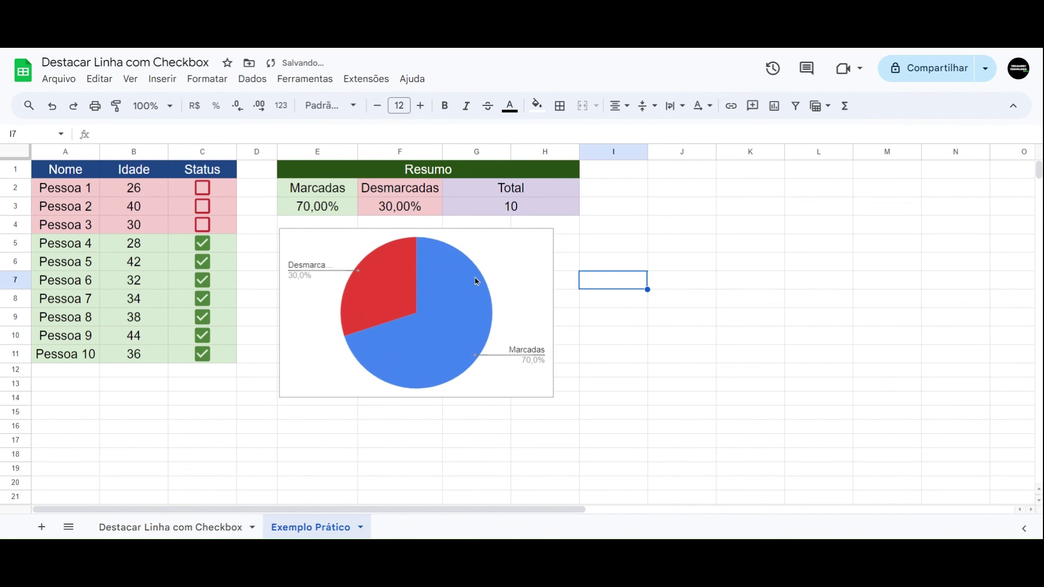
Step: Colour the Marcadas slice of the pie chart standard green, after trying the light green shade
{"action": "double_click", "coordinate": [536, 263]}
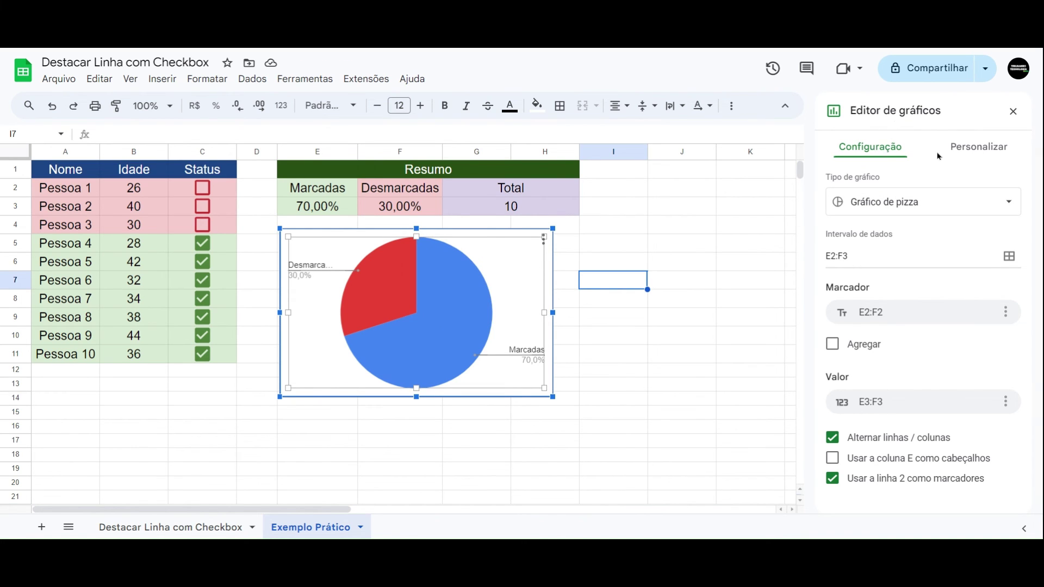
{"action": "left_click", "coordinate": [975, 154]}
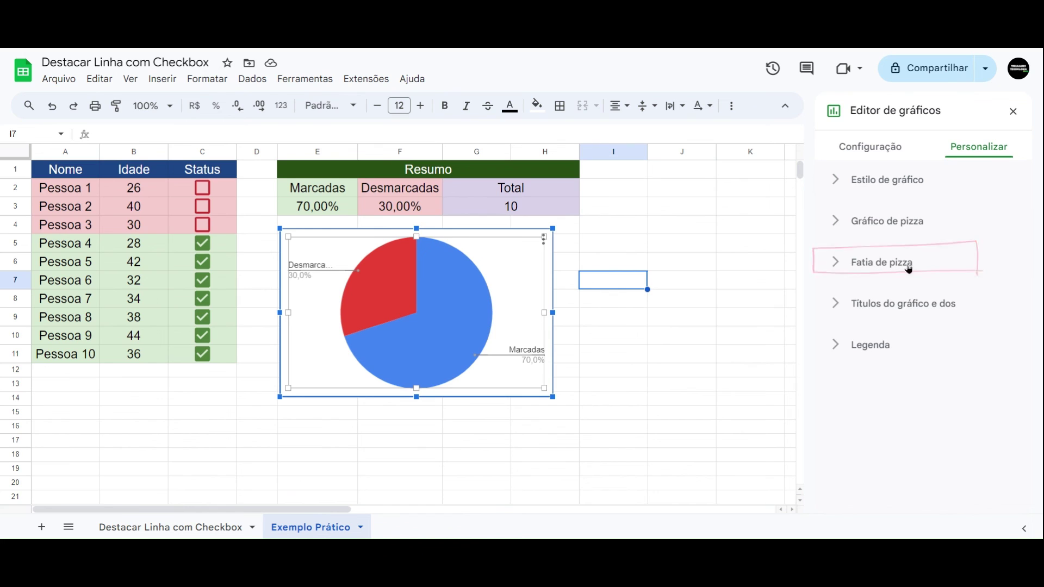
{"action": "left_click", "coordinate": [839, 267]}
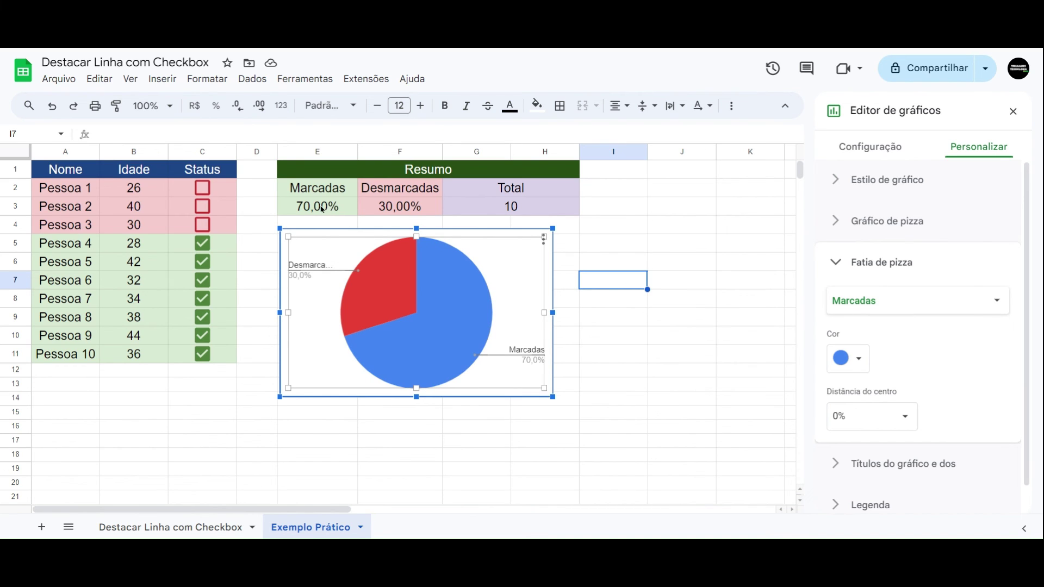
{"action": "left_click", "coordinate": [859, 361]}
{"action": "left_click", "coordinate": [905, 185]}
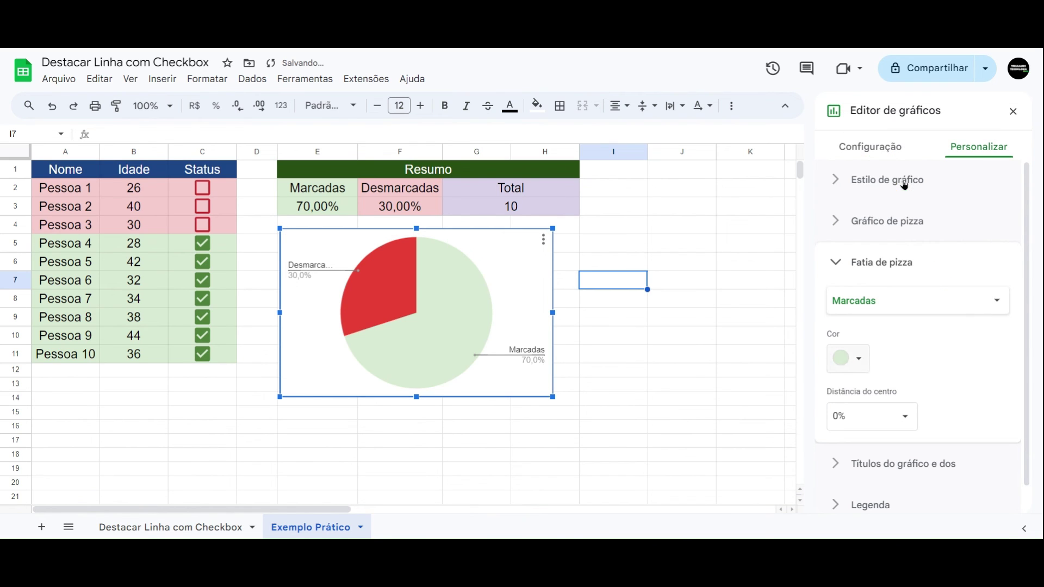
{"action": "left_click", "coordinate": [845, 360]}
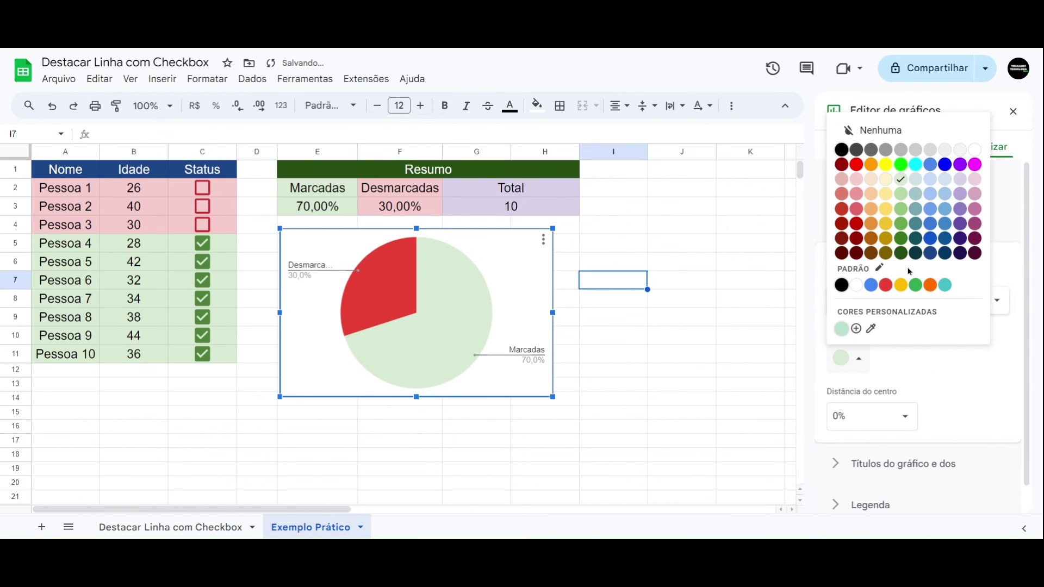
{"action": "left_click", "coordinate": [915, 286]}
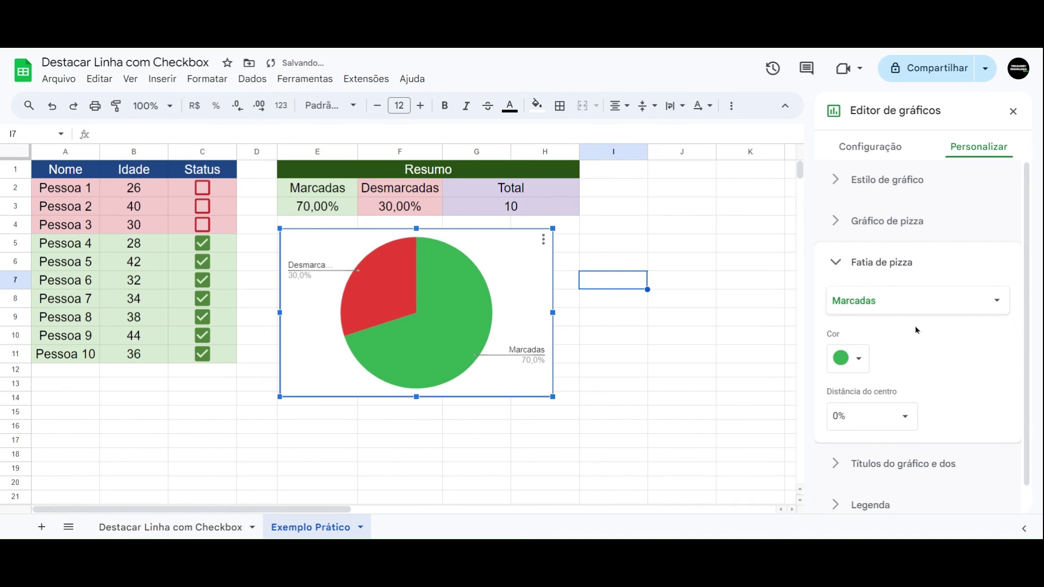
Step: Try a few reds on the pie chart's Desmarcadas slice, settle on a soft light red, and leave the chart editor
{"action": "left_click", "coordinate": [899, 311]}
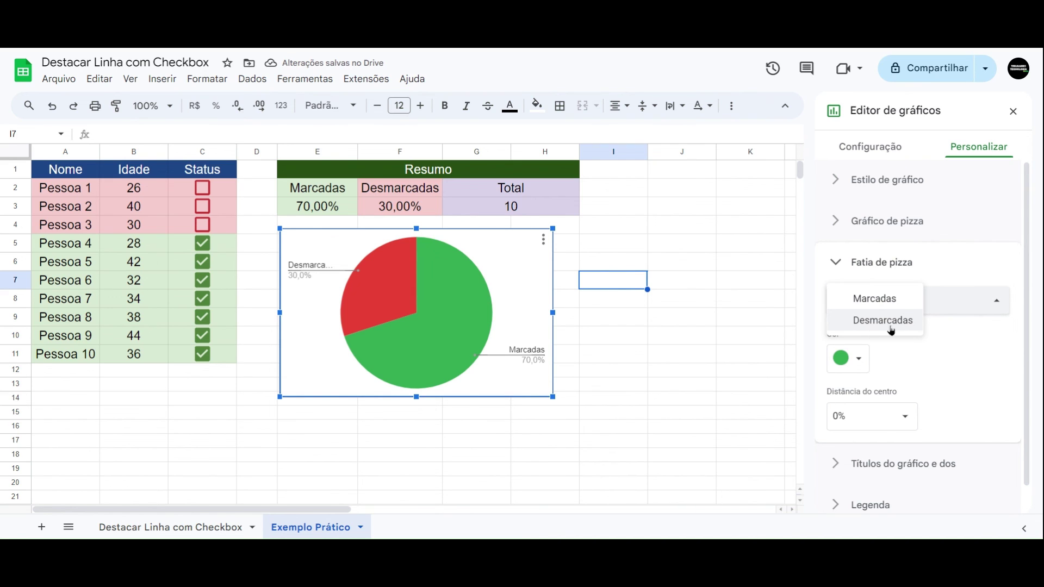
{"action": "left_click", "coordinate": [887, 323]}
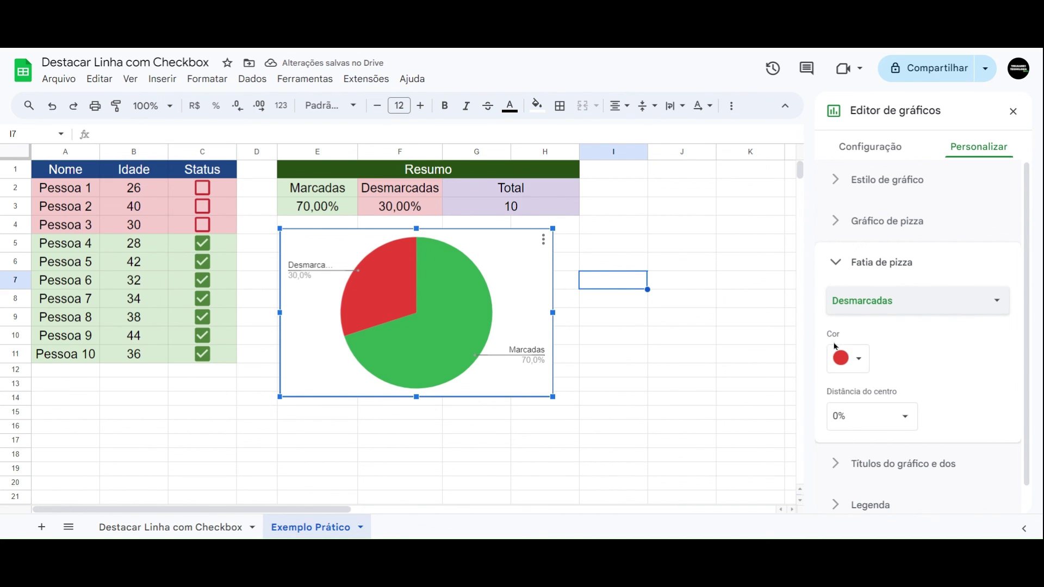
{"action": "left_click", "coordinate": [859, 359]}
{"action": "left_click", "coordinate": [886, 285]}
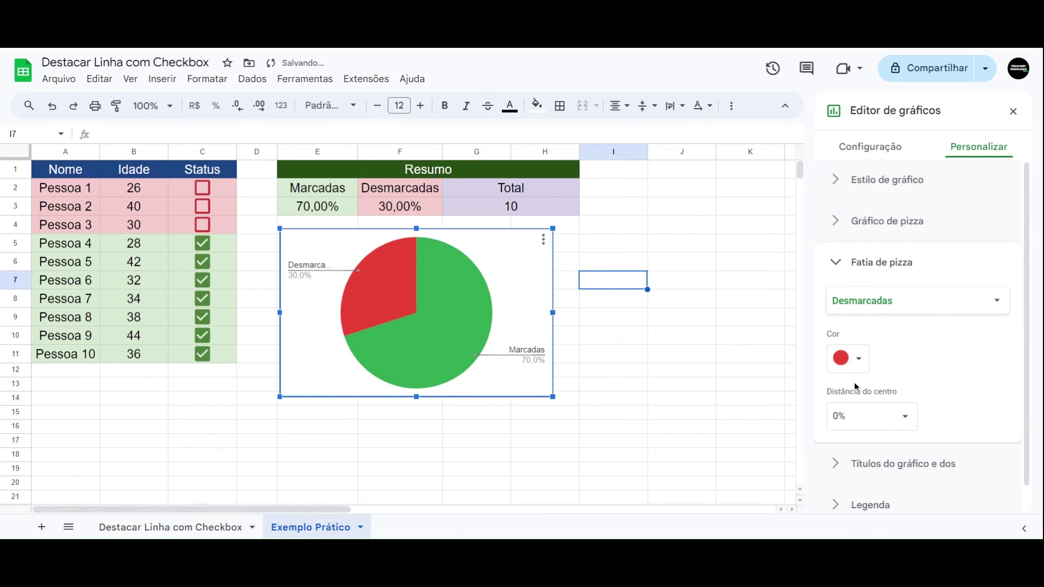
{"action": "left_click", "coordinate": [845, 359]}
{"action": "left_click", "coordinate": [857, 223]}
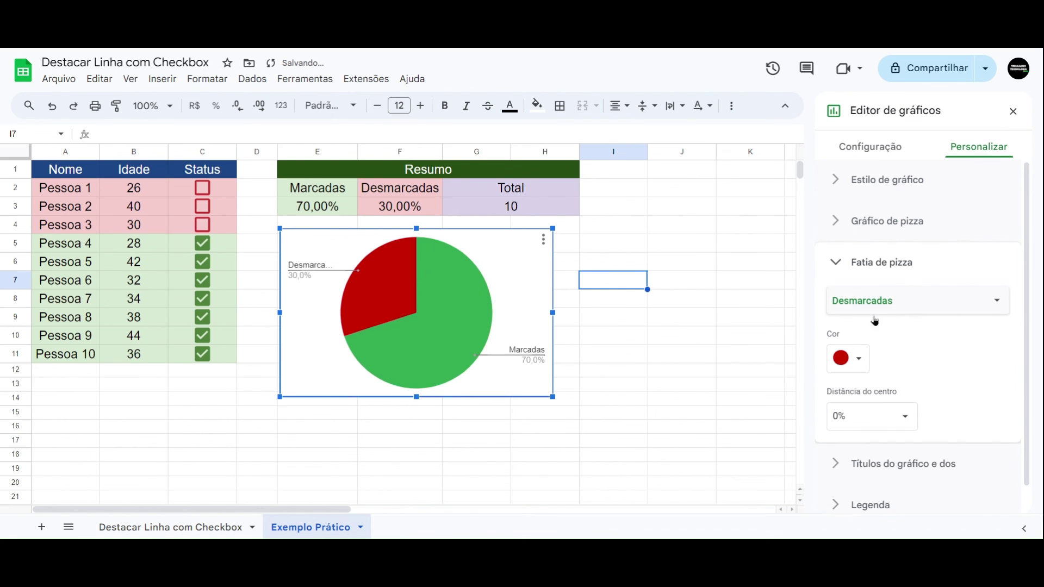
{"action": "left_click", "coordinate": [858, 365]}
{"action": "left_click", "coordinate": [855, 226]}
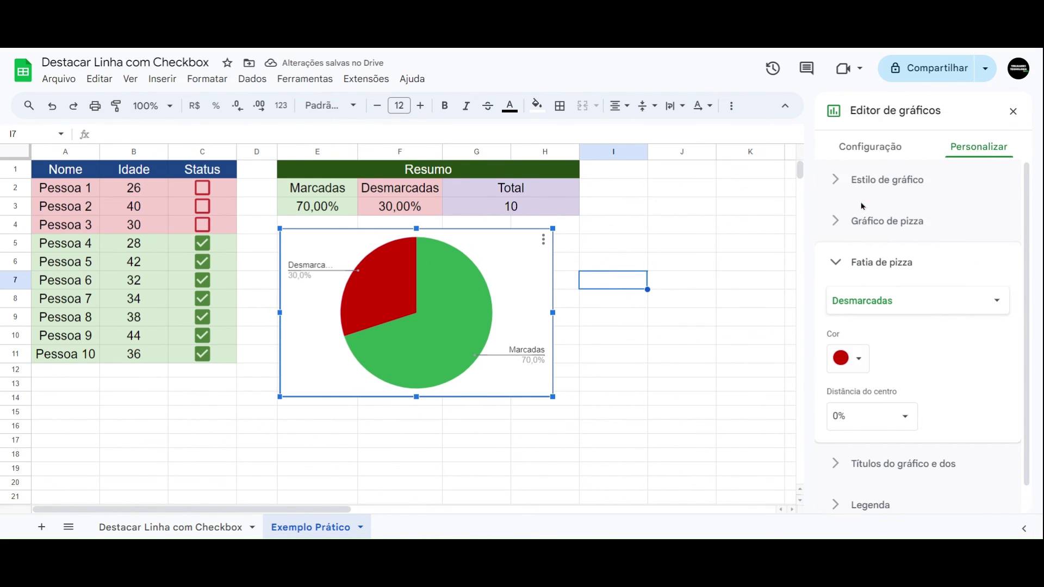
{"action": "left_click", "coordinate": [856, 359]}
{"action": "left_click", "coordinate": [857, 209]}
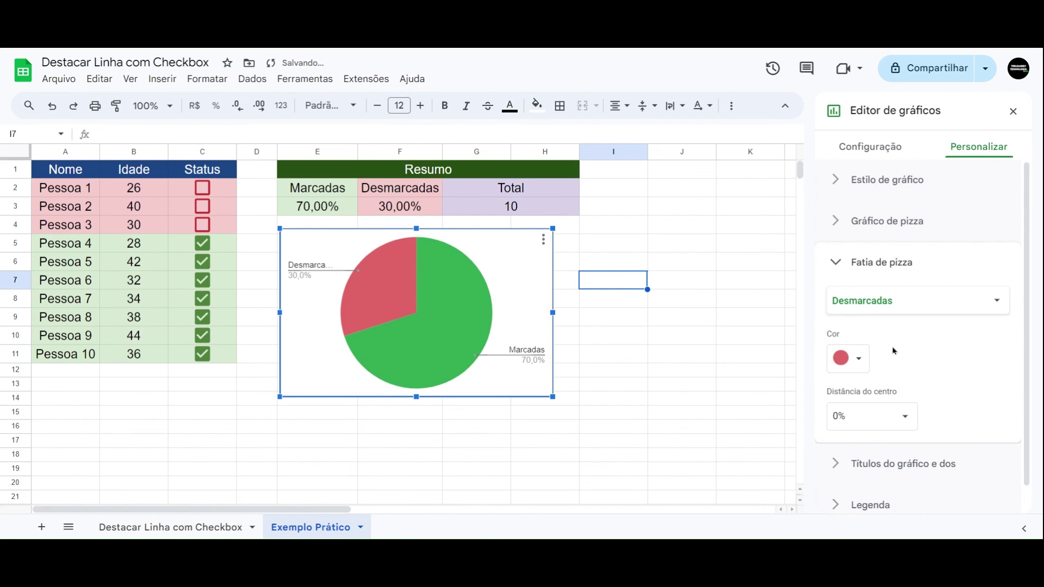
{"action": "left_click", "coordinate": [1014, 111]}
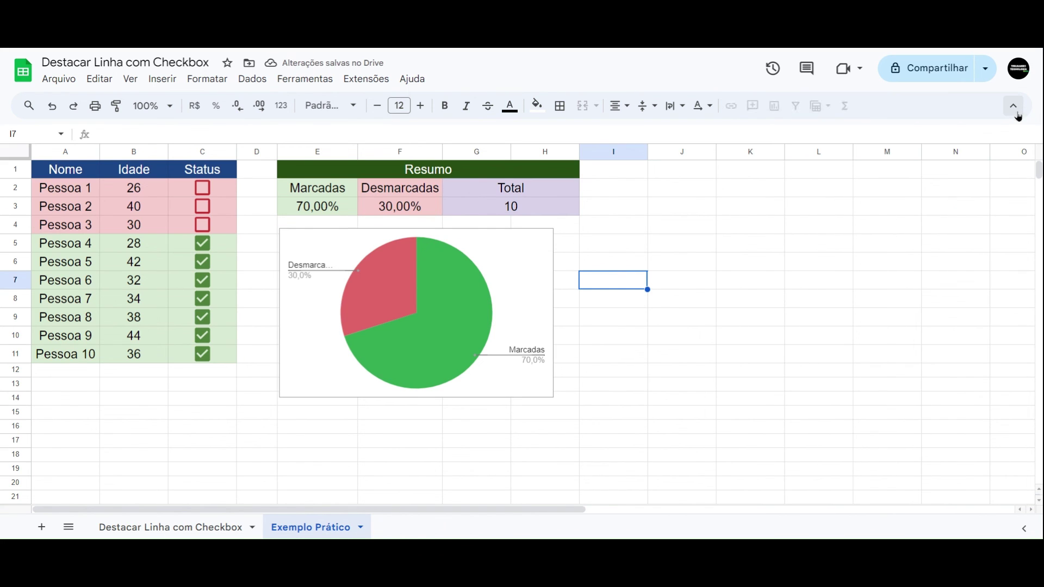
{"action": "left_click", "coordinate": [737, 291]}
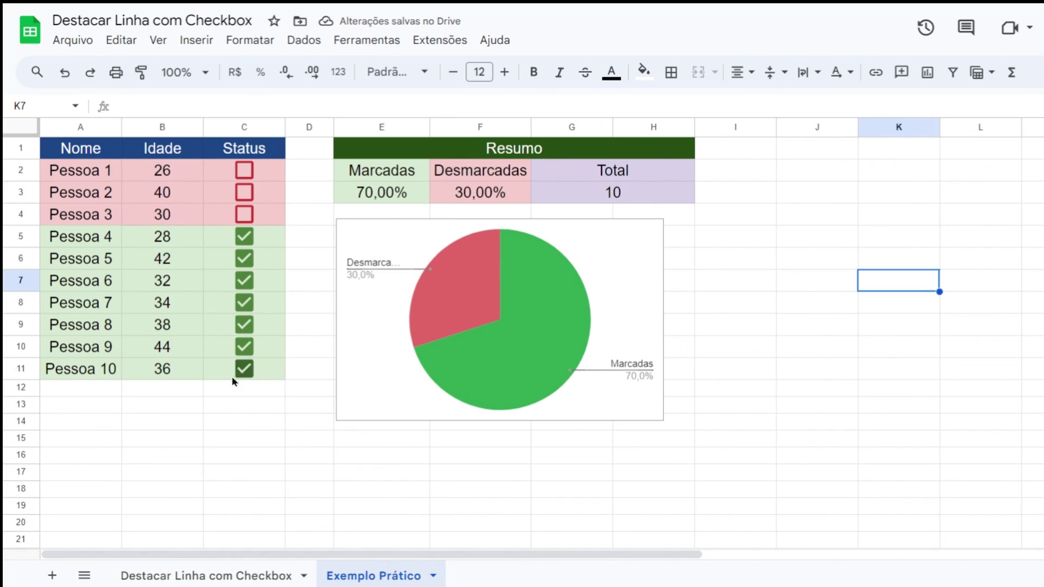
Step: Tick Status for Pessoa 1, 2 and 3, untick Pessoa 5 and 8, and switch Pessoa 4 off and on again
{"action": "left_click", "coordinate": [203, 189]}
{"action": "left_click", "coordinate": [244, 193]}
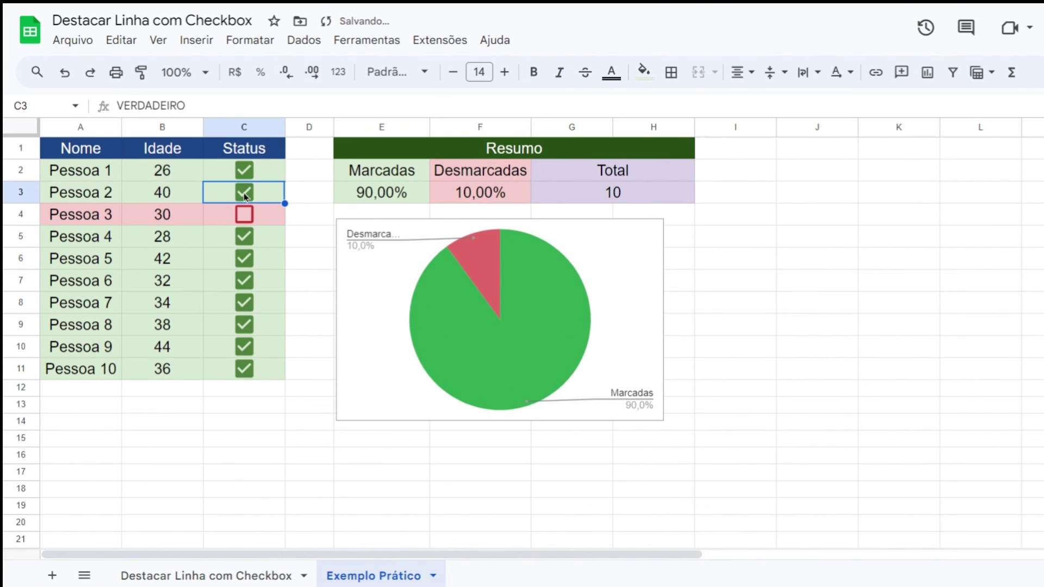
{"action": "left_click", "coordinate": [245, 239]}
{"action": "left_click", "coordinate": [245, 258]}
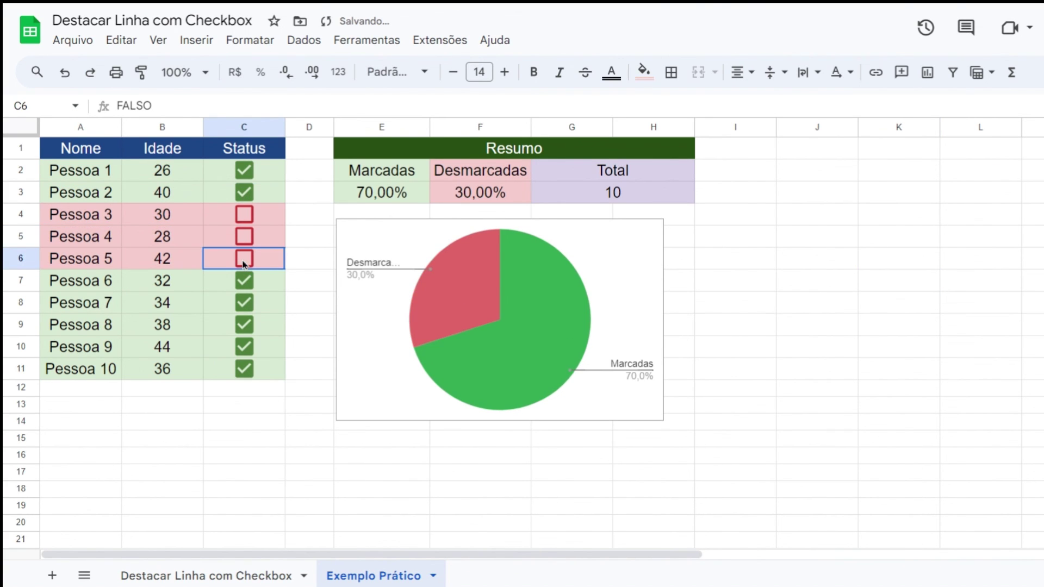
{"action": "left_click", "coordinate": [244, 324]}
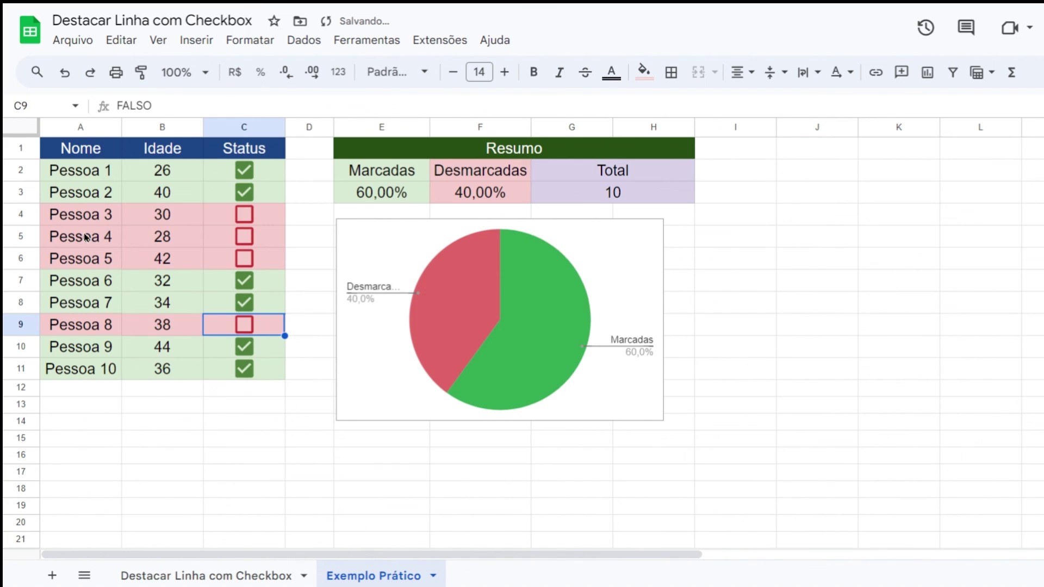
{"action": "left_click", "coordinate": [243, 214]}
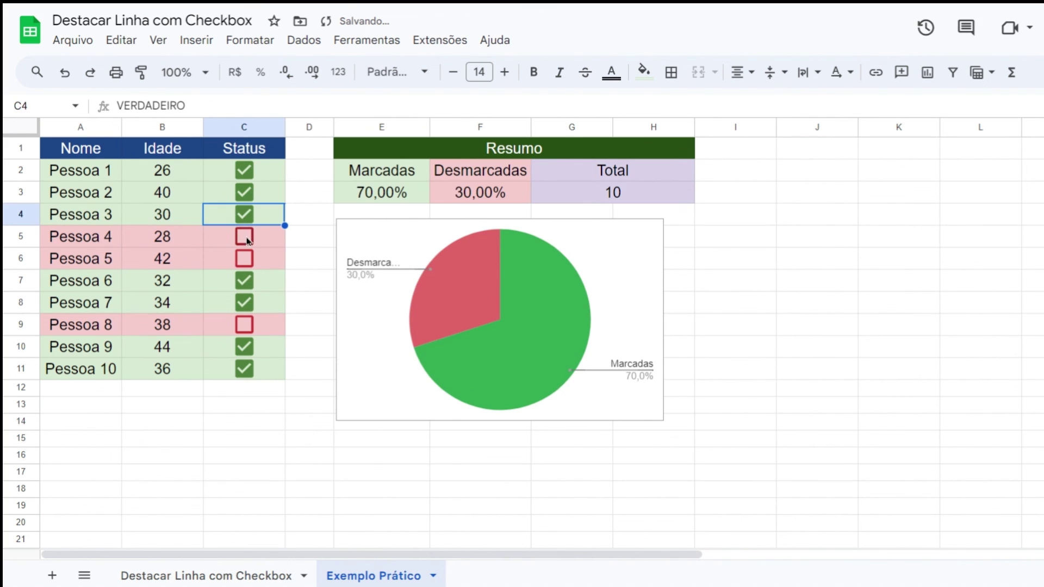
{"action": "left_click", "coordinate": [244, 236]}
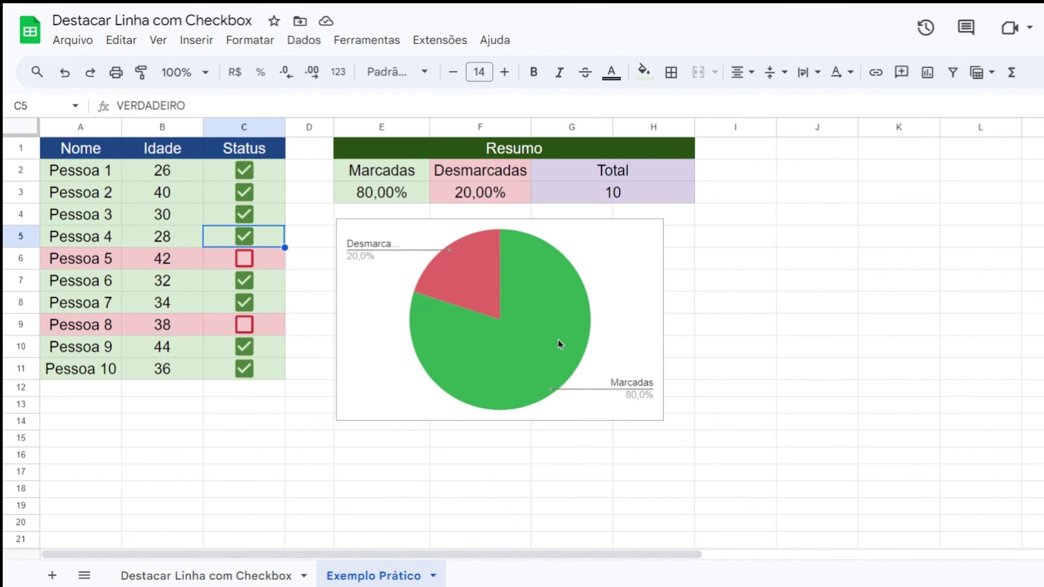
Step: Widen the pie chart so its outer edge reaches about the middle of column I
{"action": "left_click", "coordinate": [649, 321]}
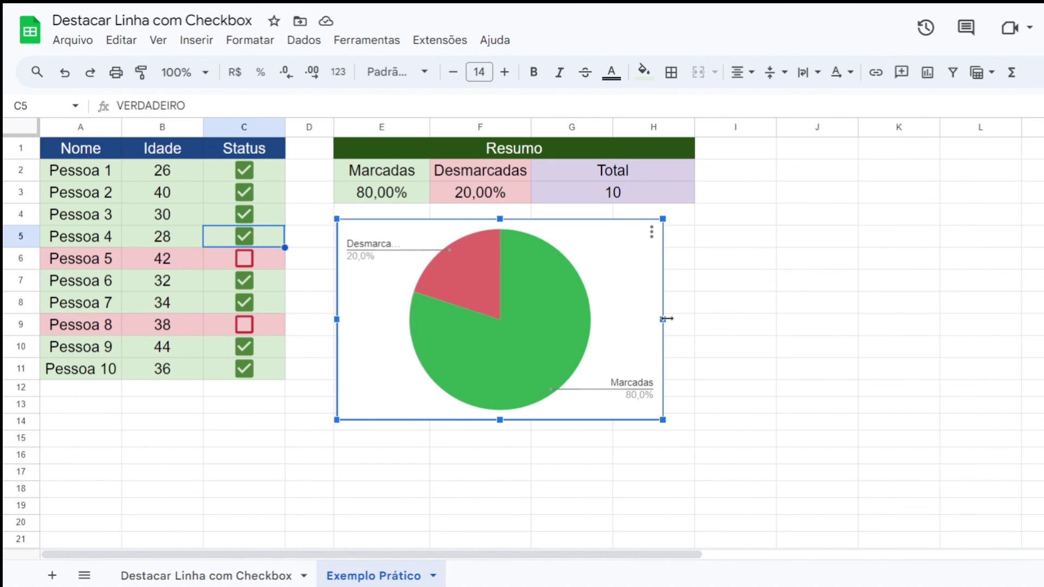
{"action": "left_click_drag", "start_coordinate": [665, 319], "coordinate": [741, 320]}
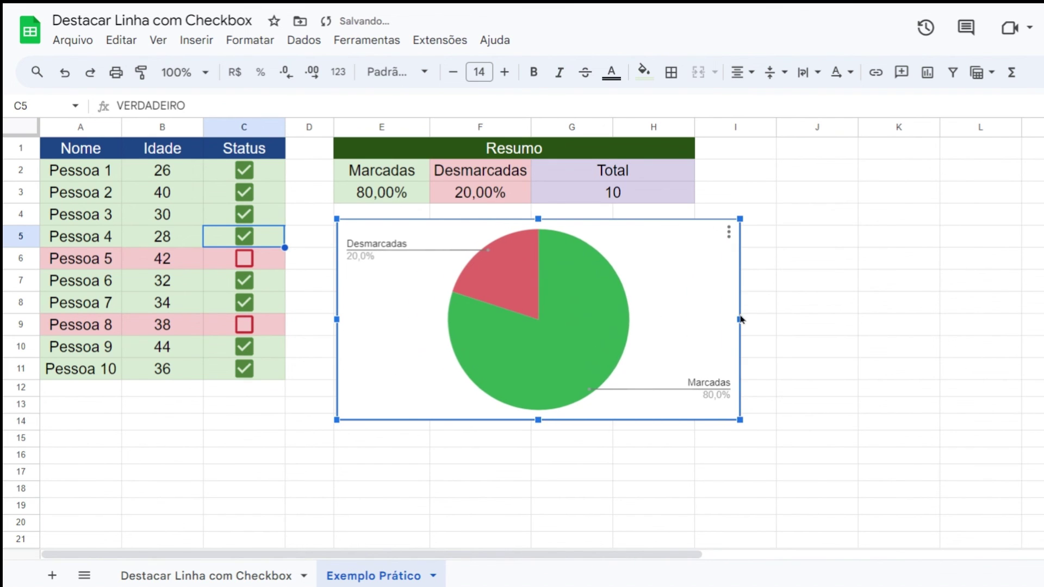
Step: Test the summary and chart by ticking Pessoa 5's Status, then unticking Pessoa 1 through 6
{"action": "left_click", "coordinate": [243, 258]}
{"action": "left_click", "coordinate": [244, 170]}
{"action": "left_click", "coordinate": [245, 193]}
{"action": "left_click", "coordinate": [246, 215]}
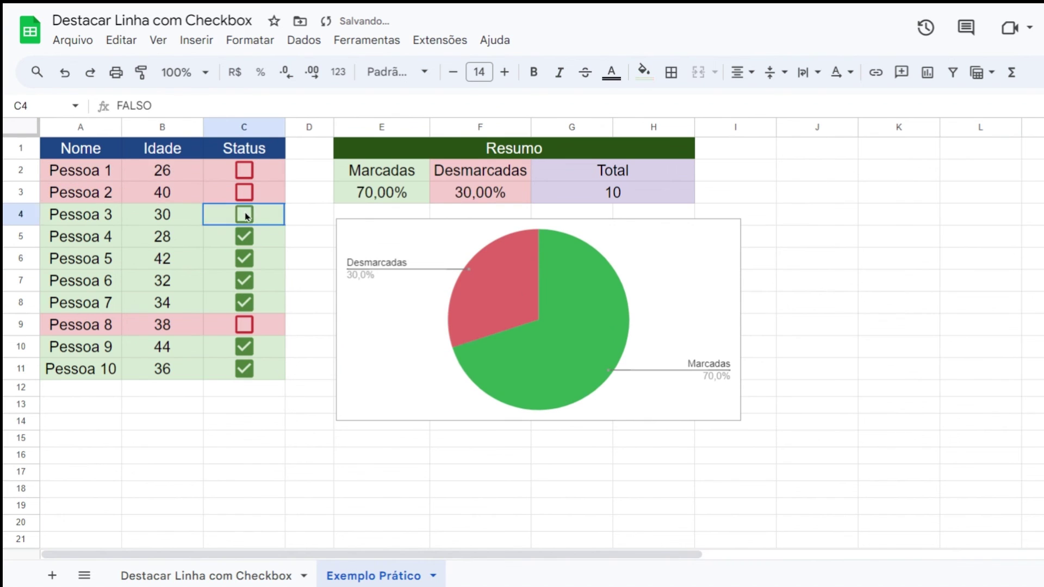
{"action": "left_click", "coordinate": [245, 237]}
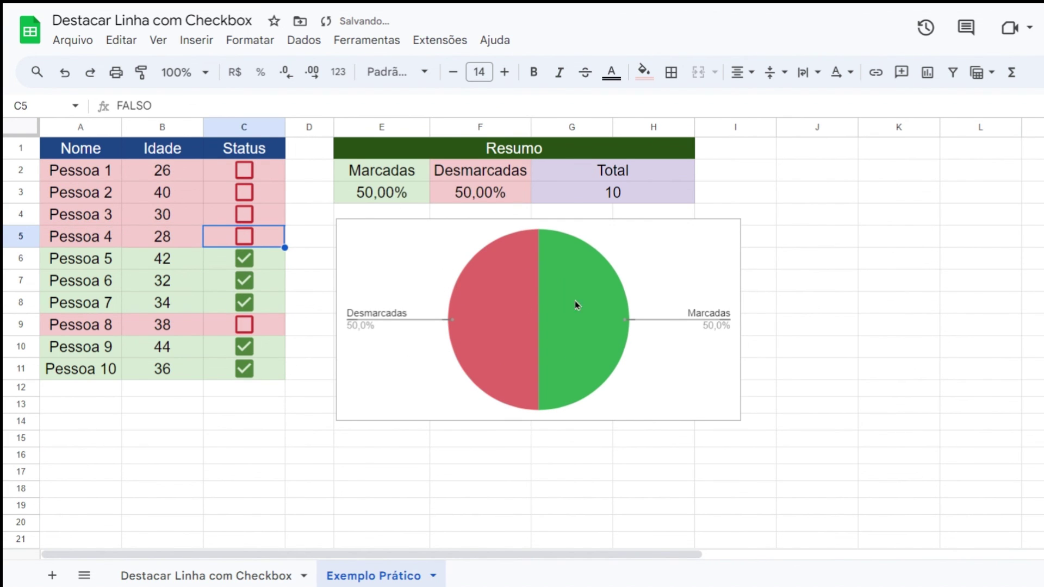
{"action": "left_click", "coordinate": [244, 259]}
{"action": "left_click", "coordinate": [244, 280]}
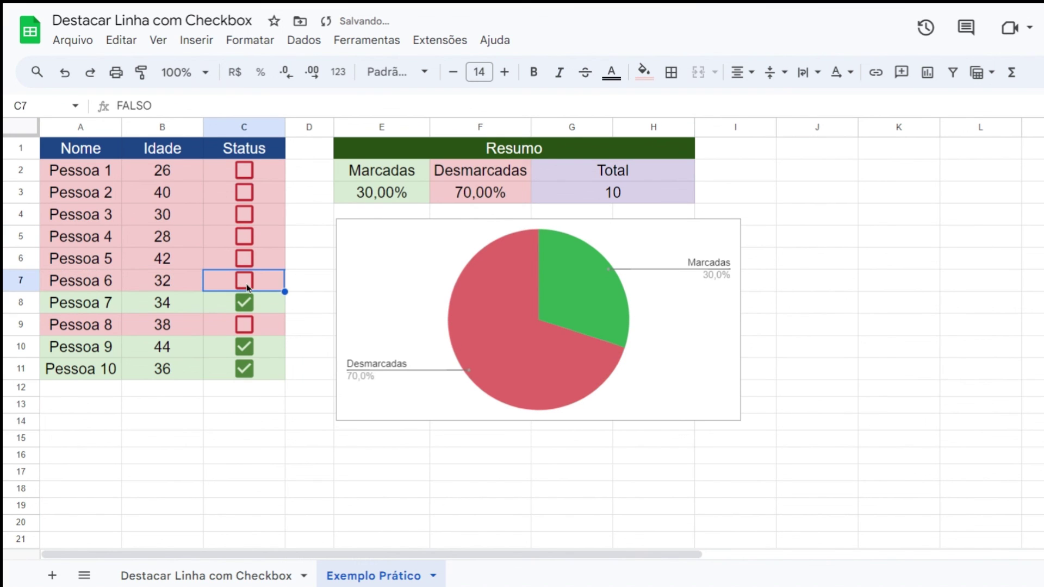
Step: Tick the Status boxes of Pessoa 6, 5, 4, 3 and 1 again, then select an empty cell in column J
{"action": "left_click", "coordinate": [245, 282]}
{"action": "left_click", "coordinate": [245, 259]}
{"action": "left_click", "coordinate": [245, 238]}
{"action": "left_click", "coordinate": [245, 216]}
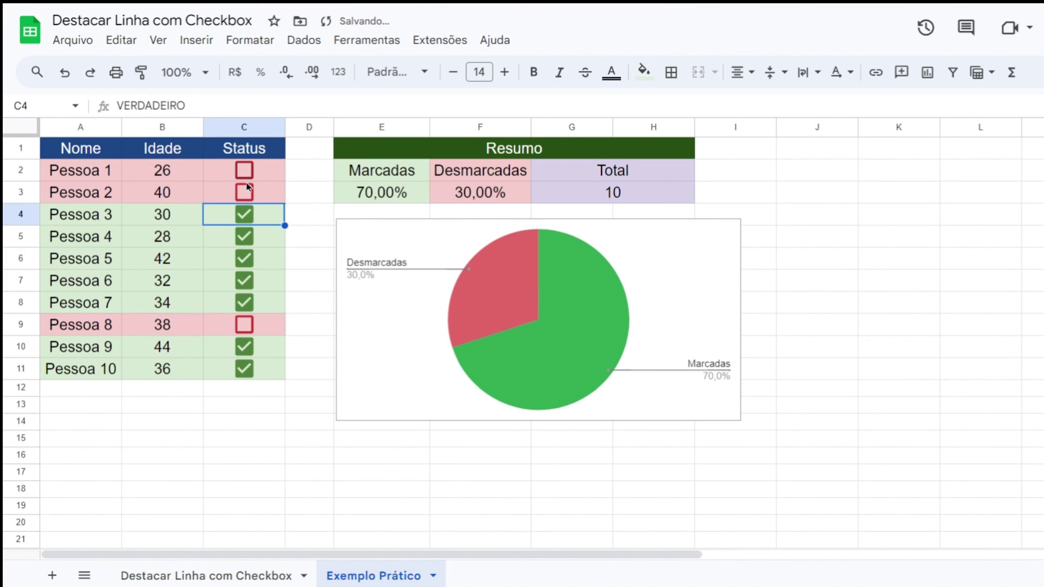
{"action": "left_click", "coordinate": [245, 171]}
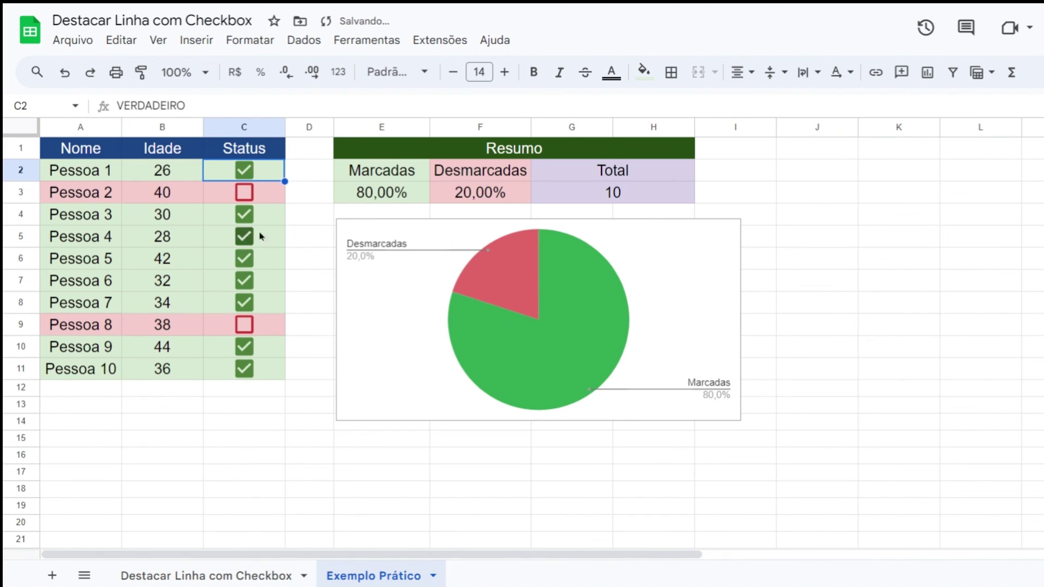
{"action": "left_click", "coordinate": [808, 155]}
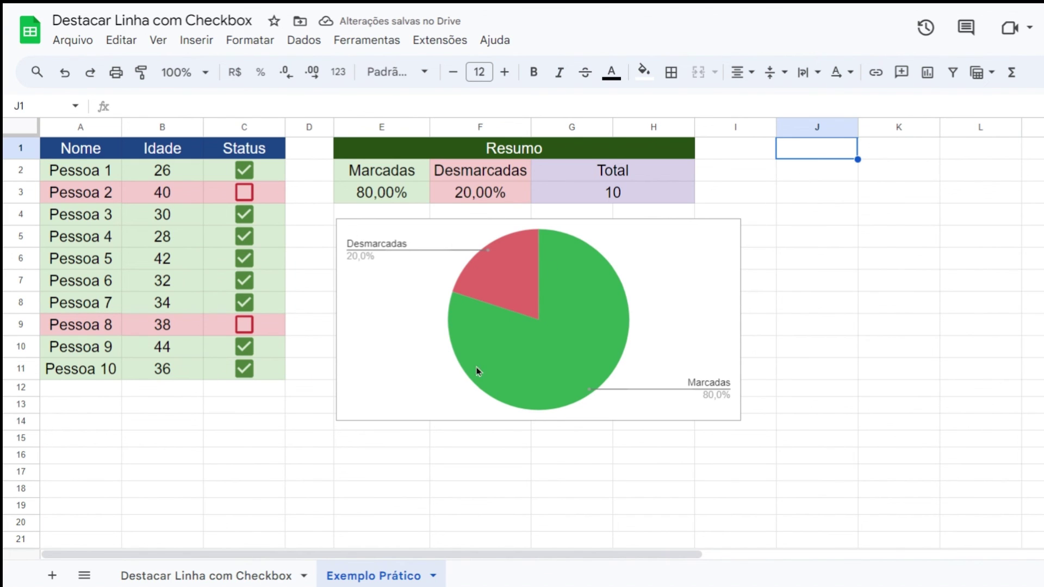
{"action": "left_click", "coordinate": [821, 202]}
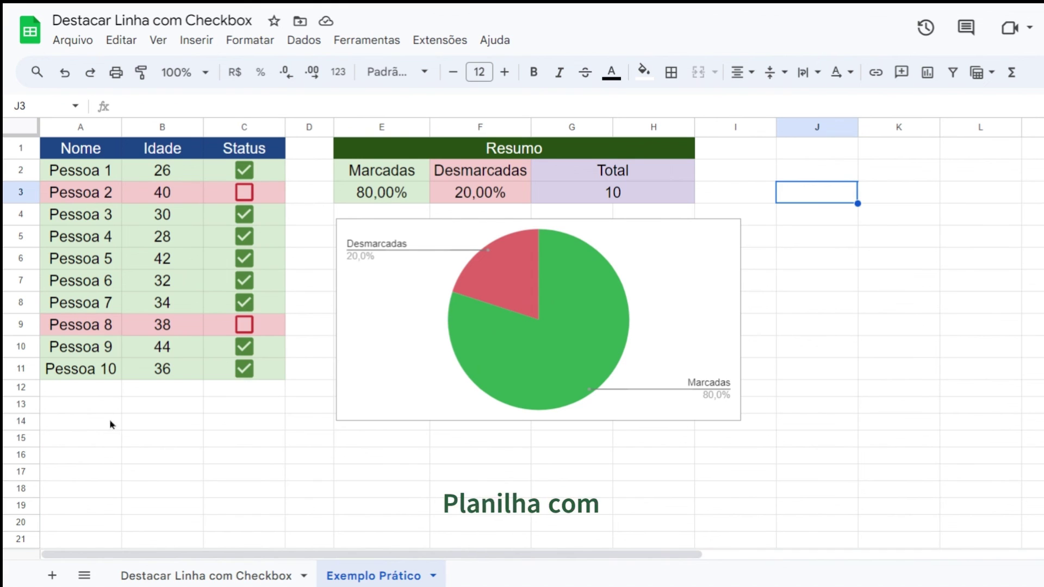
Step: Untick Status for Pessoa 3, 4 and 5, tick Pessoa 5 and 4 again, and tick Pessoa 2
{"action": "left_click", "coordinate": [243, 213]}
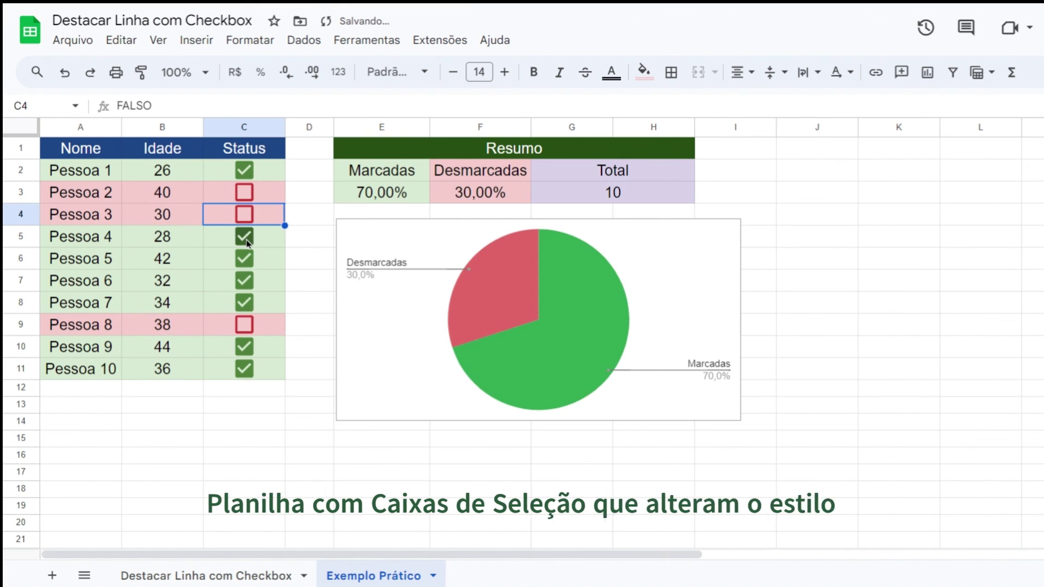
{"action": "left_click", "coordinate": [243, 236]}
{"action": "left_click", "coordinate": [242, 258]}
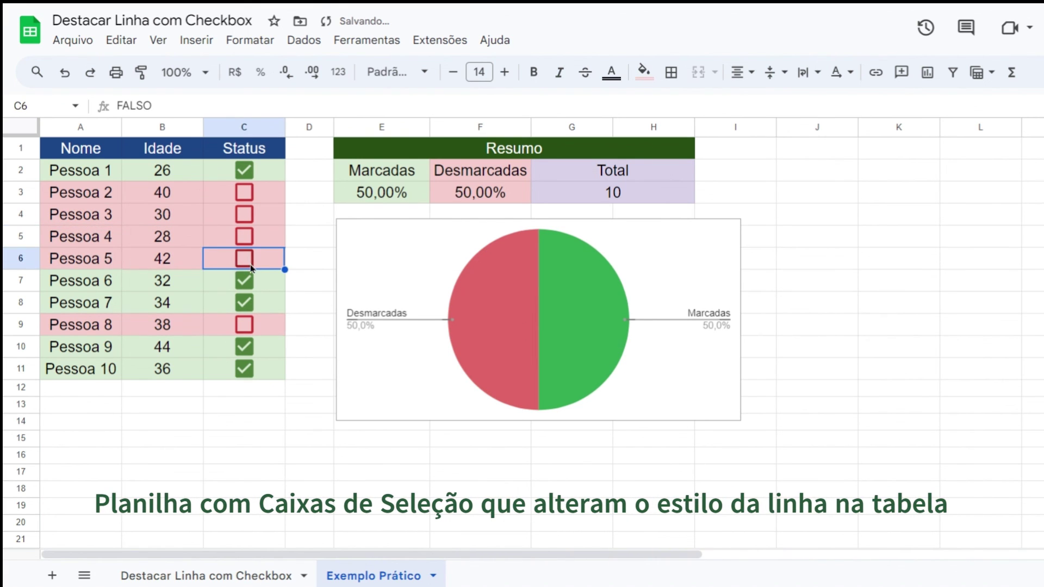
{"action": "left_click", "coordinate": [250, 264]}
{"action": "left_click", "coordinate": [247, 236]}
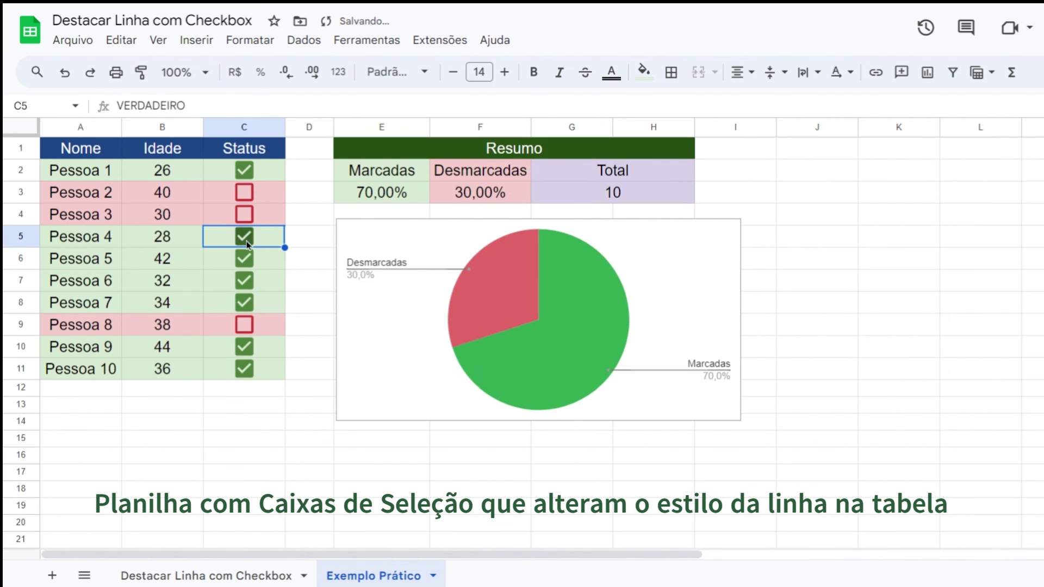
{"action": "left_click", "coordinate": [244, 194]}
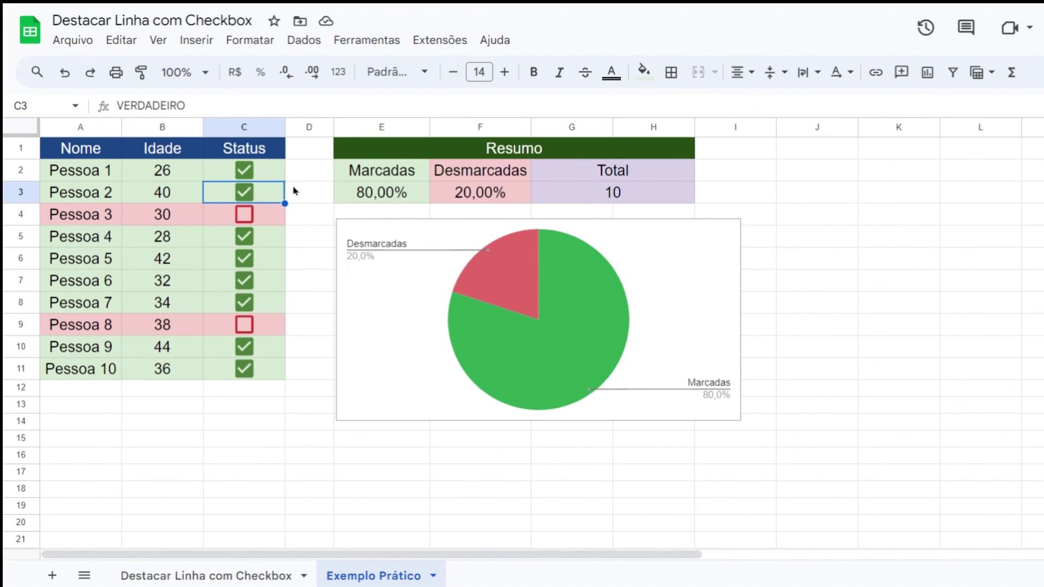
Step: Untick Status for Pessoa 2 and 5, switch Pessoa 4 off and on, tick Pessoa 3 and 2, and select D1
{"action": "left_click", "coordinate": [246, 194]}
{"action": "left_click", "coordinate": [246, 259]}
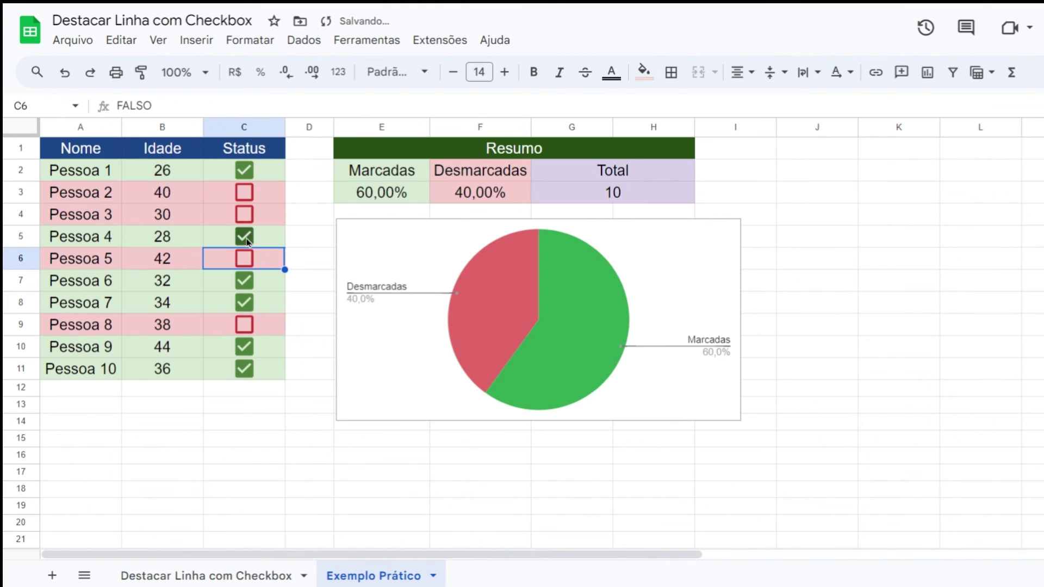
{"action": "left_click", "coordinate": [247, 238]}
{"action": "left_click", "coordinate": [244, 237]}
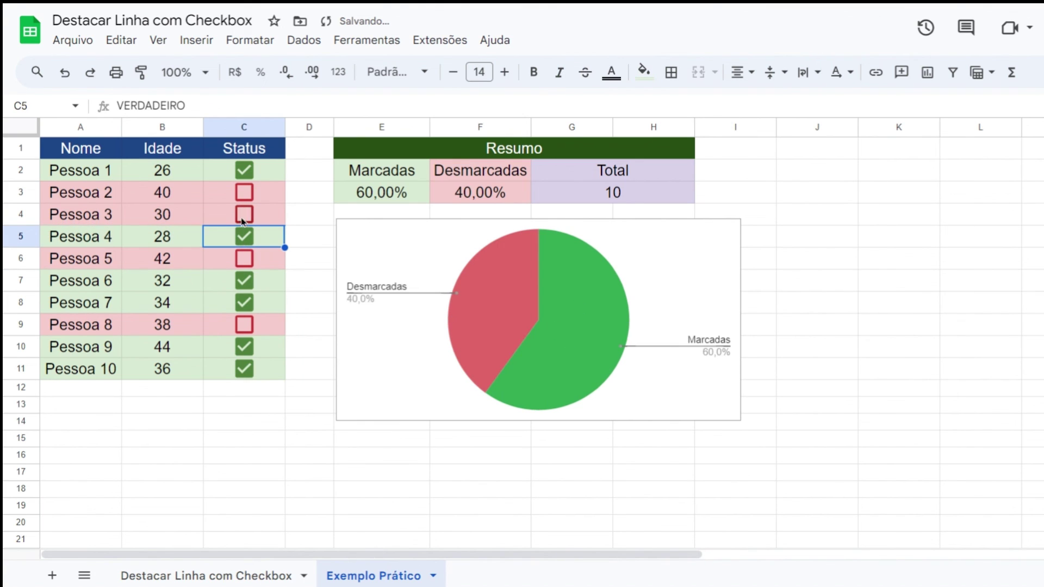
{"action": "left_click", "coordinate": [240, 217]}
{"action": "left_click", "coordinate": [241, 199]}
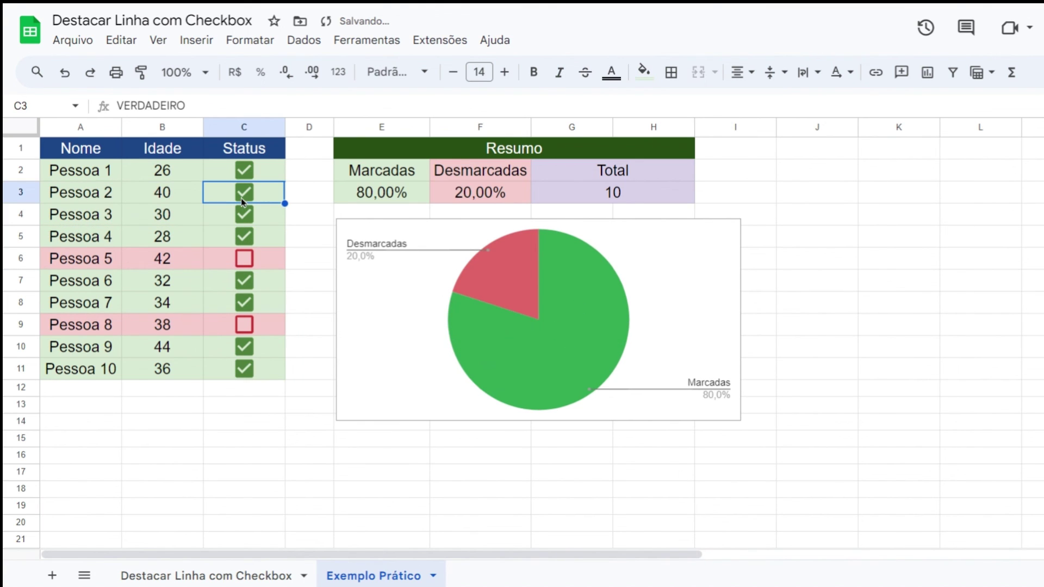
{"action": "left_click", "coordinate": [319, 157]}
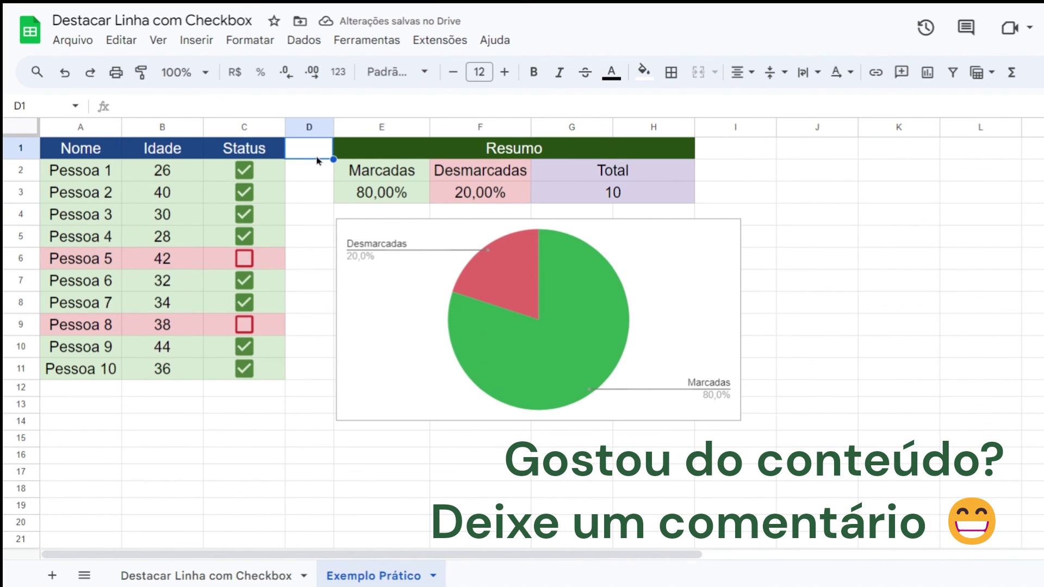